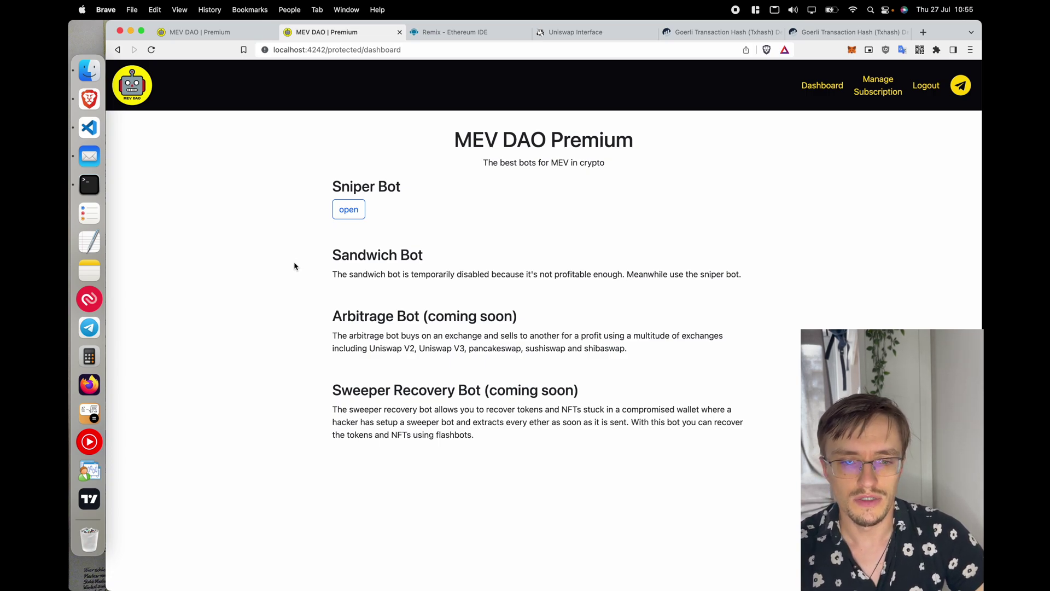
# Expand the Sniper Bot section to show setup steps with signature 0xf305d719 and snipe amount 0,4
pyautogui.click(120, 70)
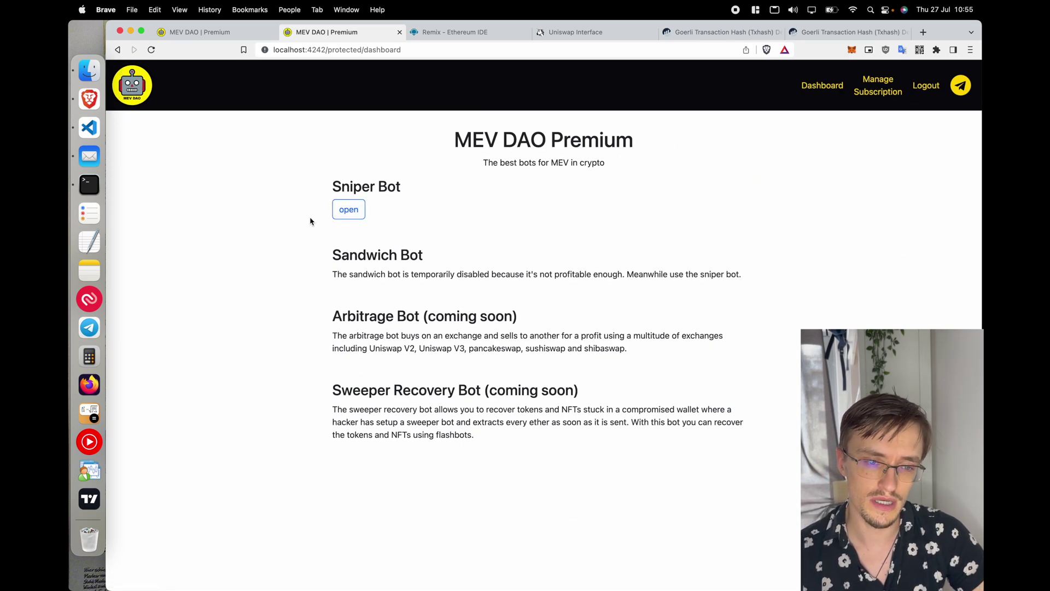
pyautogui.click(346, 215)
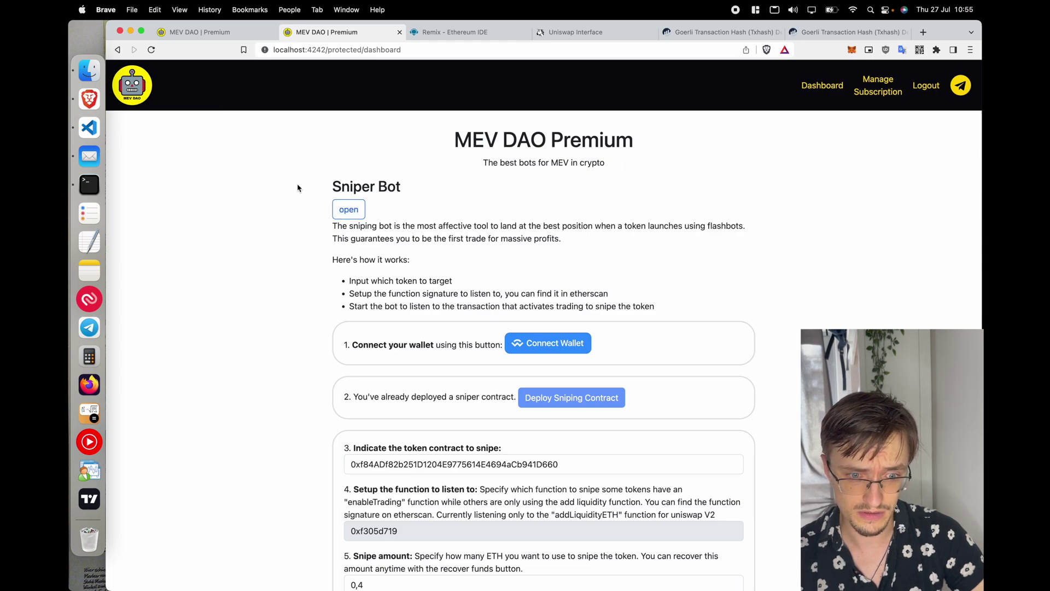
pyautogui.scroll(5, 549, 159)
pyautogui.scroll(-5, 548, 159)
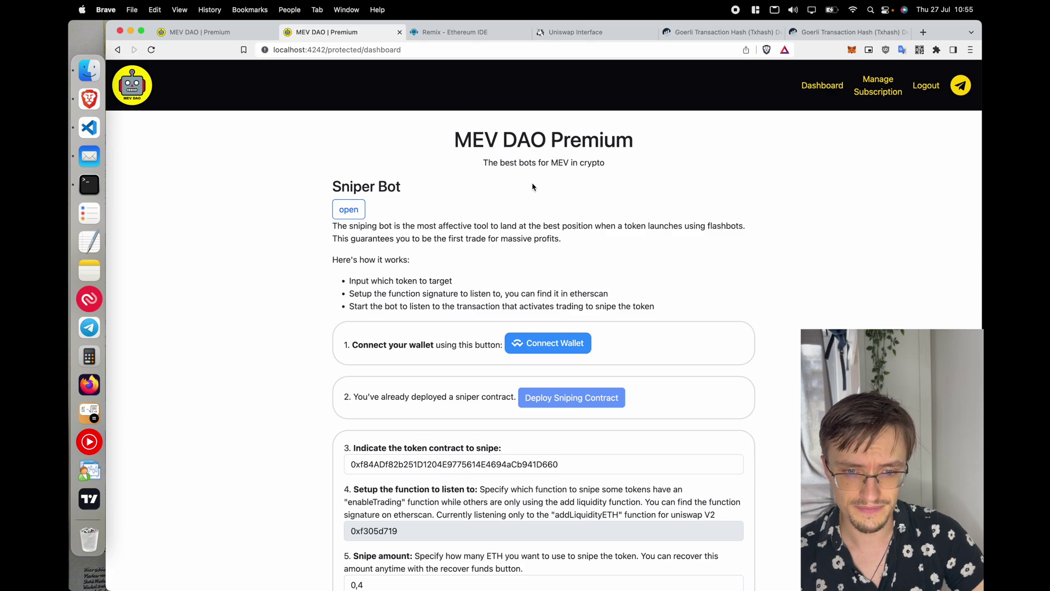
pyautogui.scroll(3, 535, 188)
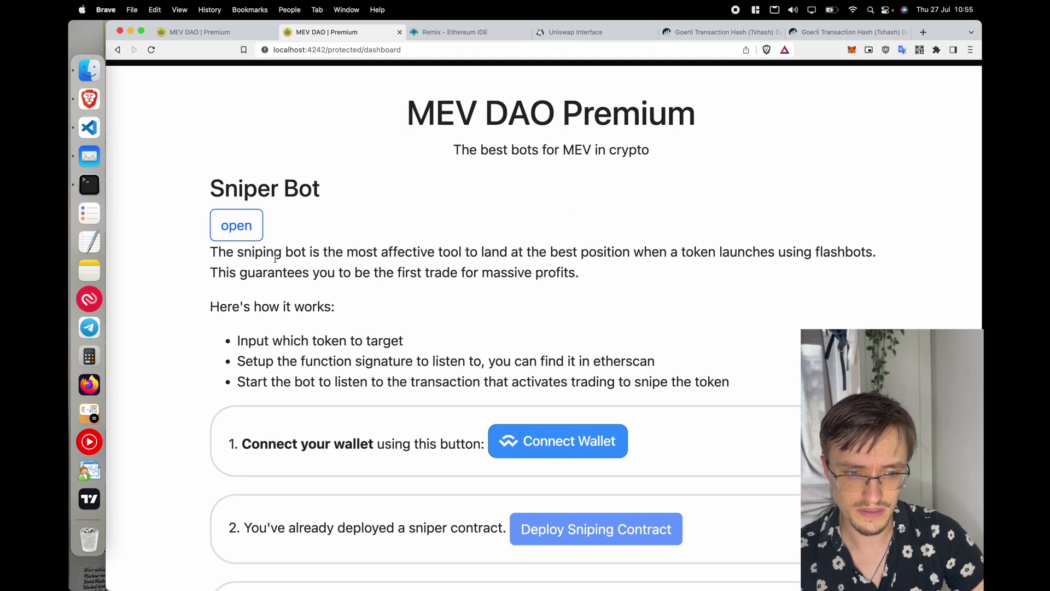
pyautogui.scroll(-5, 583, 337)
pyautogui.scroll(-5, 583, 337)
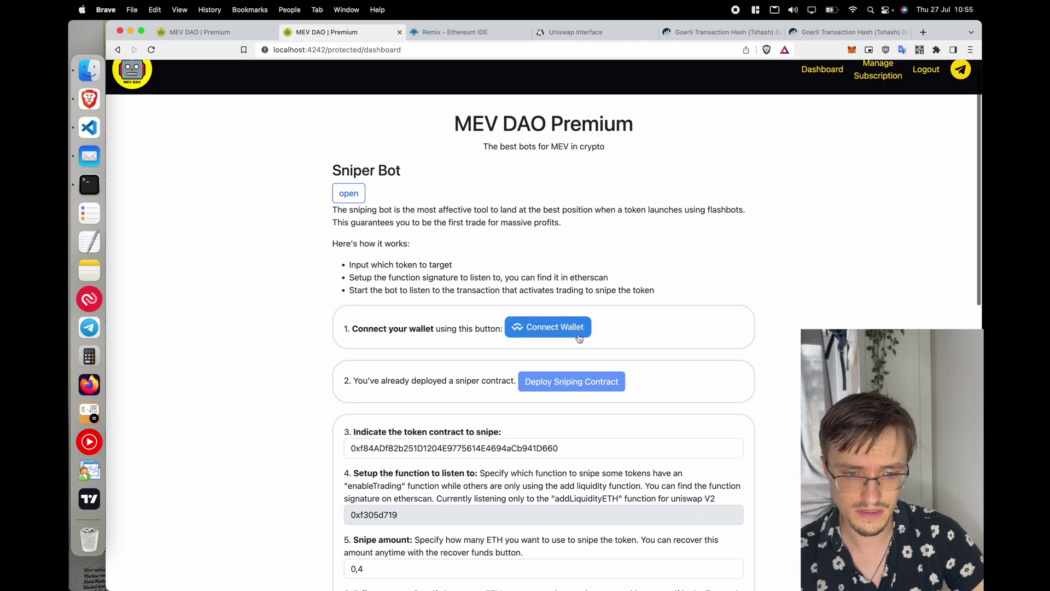
# Connect the crypto wallet and approve the connection request
pyautogui.click(549, 327)
pyautogui.click(480, 463)
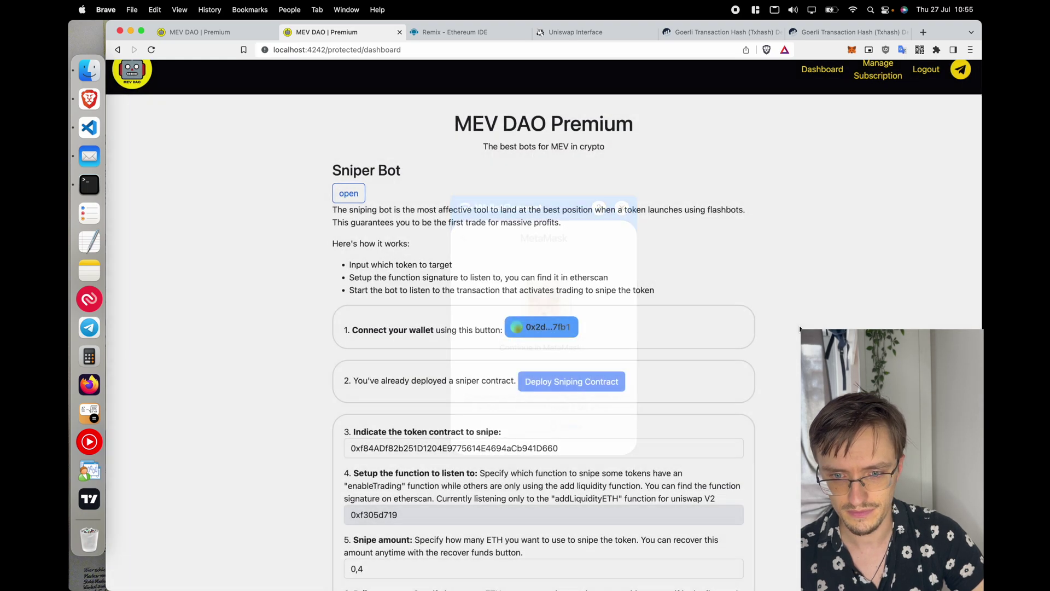
pyautogui.scroll(-2, 657, 331)
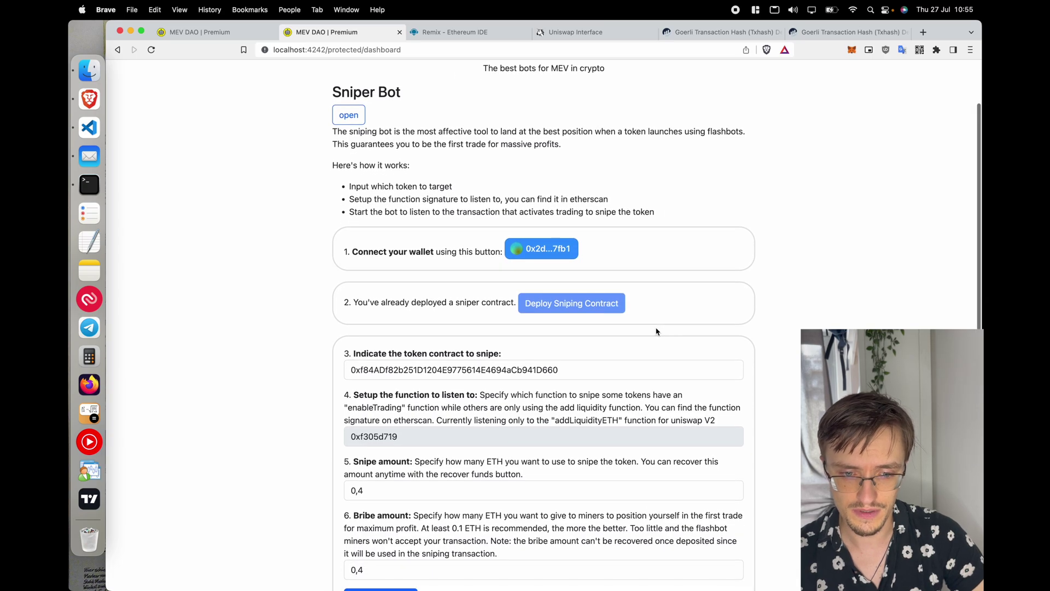
pyautogui.scroll(2, 712, 246)
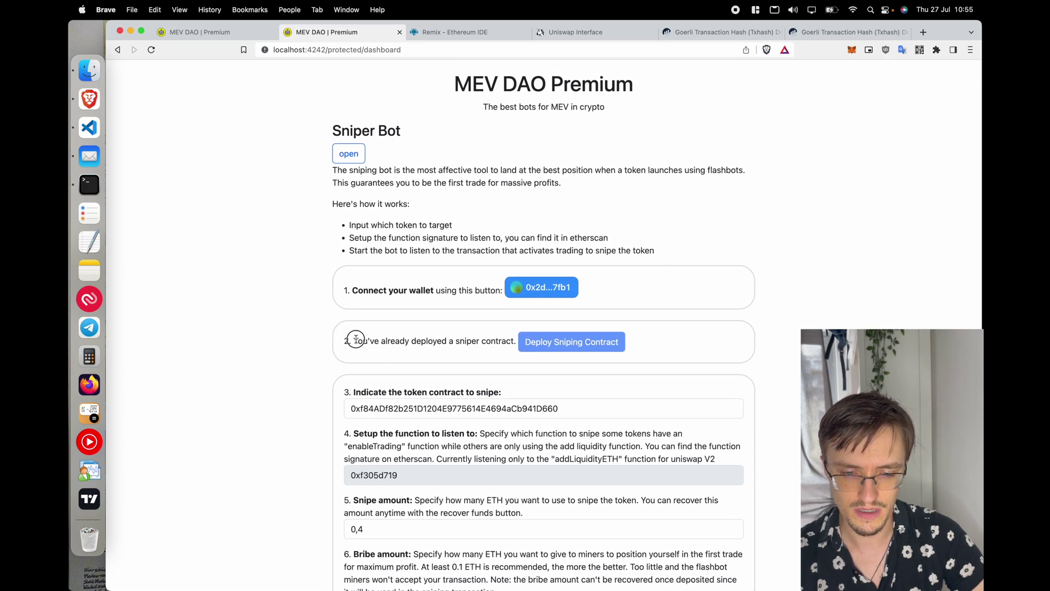
# Read through the setup steps, highlighting the note about the deployed sniper contract
pyautogui.moveTo(351, 339); pyautogui.dragTo(637, 334)
pyautogui.click(645, 357)
pyautogui.scroll(3, 572, 354)
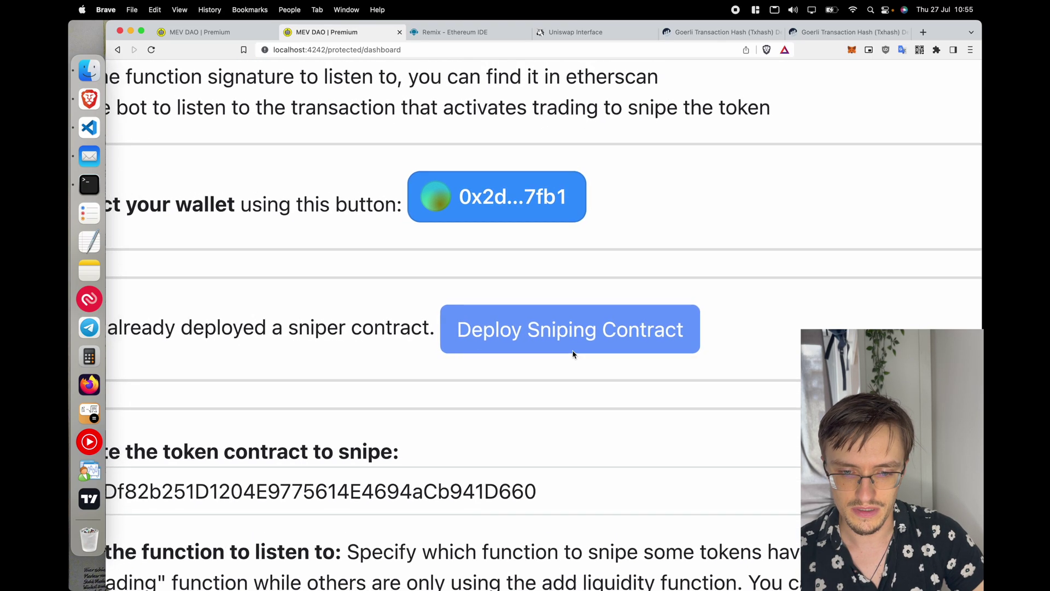
pyautogui.scroll(-3, 572, 350)
pyautogui.scroll(-3, 571, 350)
pyautogui.scroll(2, 569, 328)
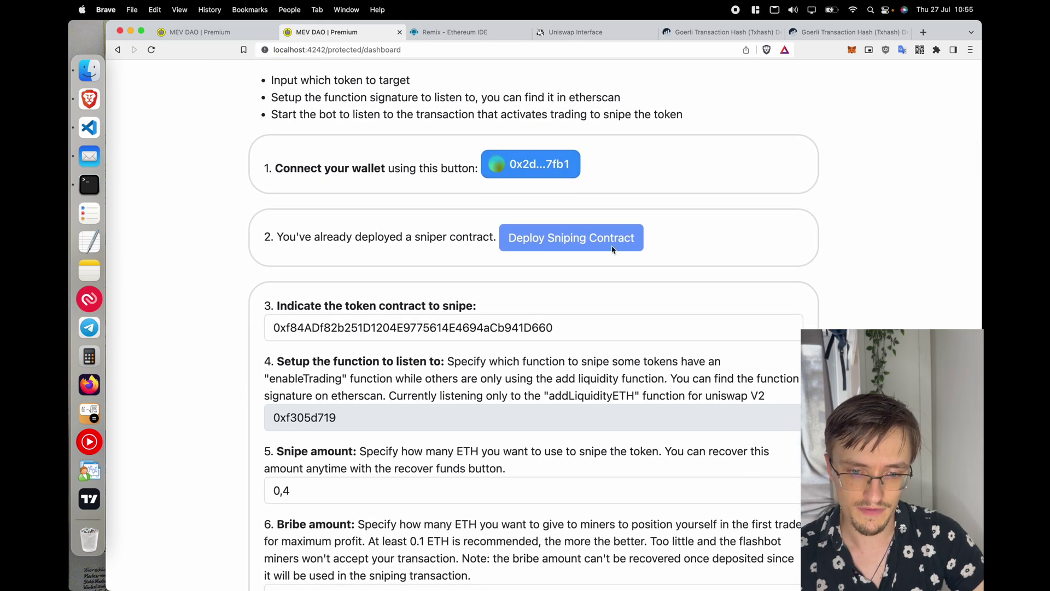
pyautogui.scroll(-3, 598, 289)
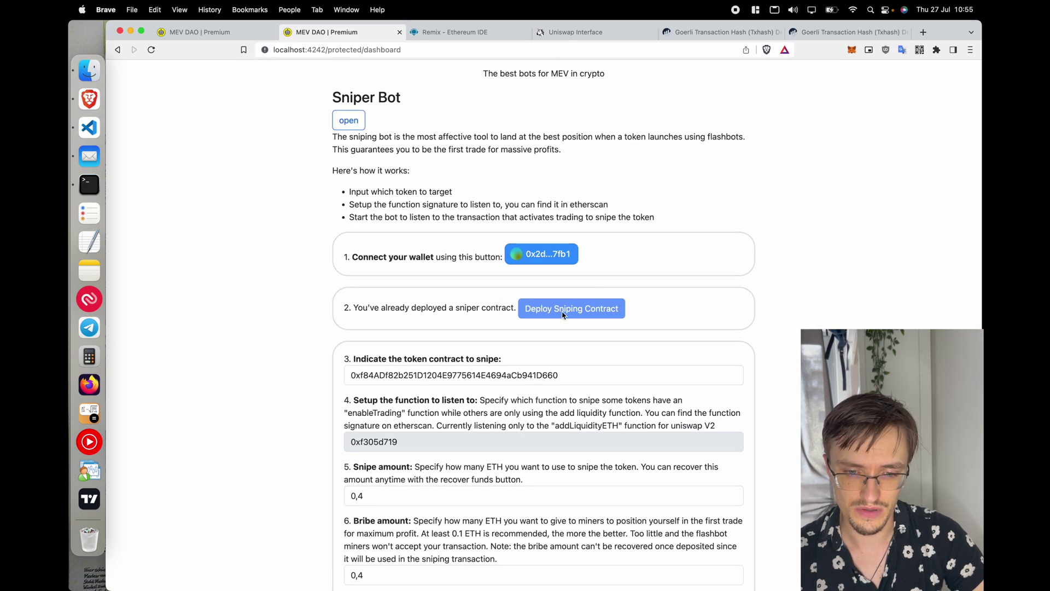
pyautogui.scroll(-1, 567, 315)
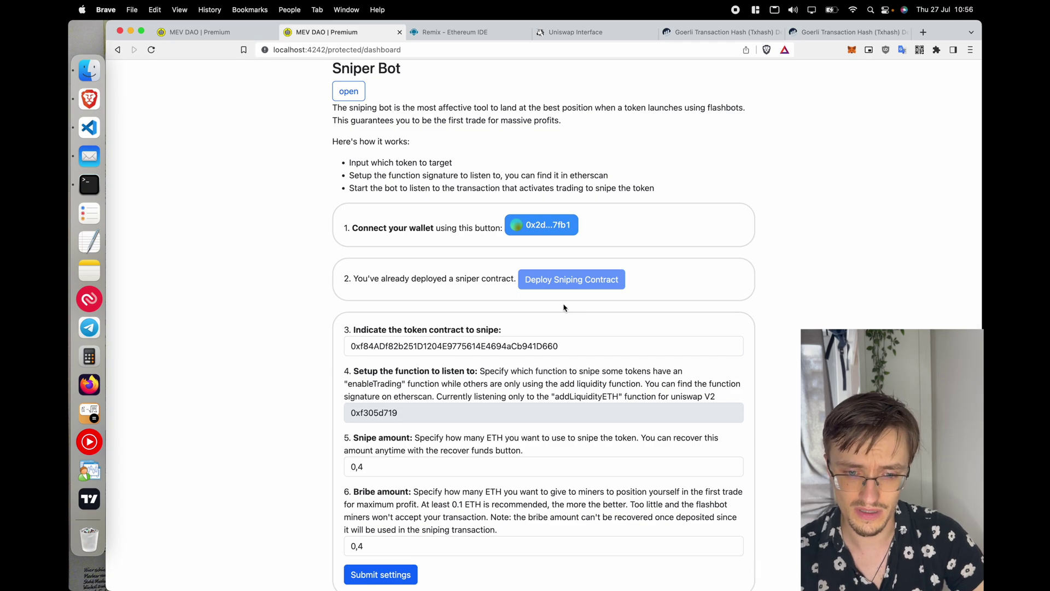
pyautogui.scroll(-8, 558, 280)
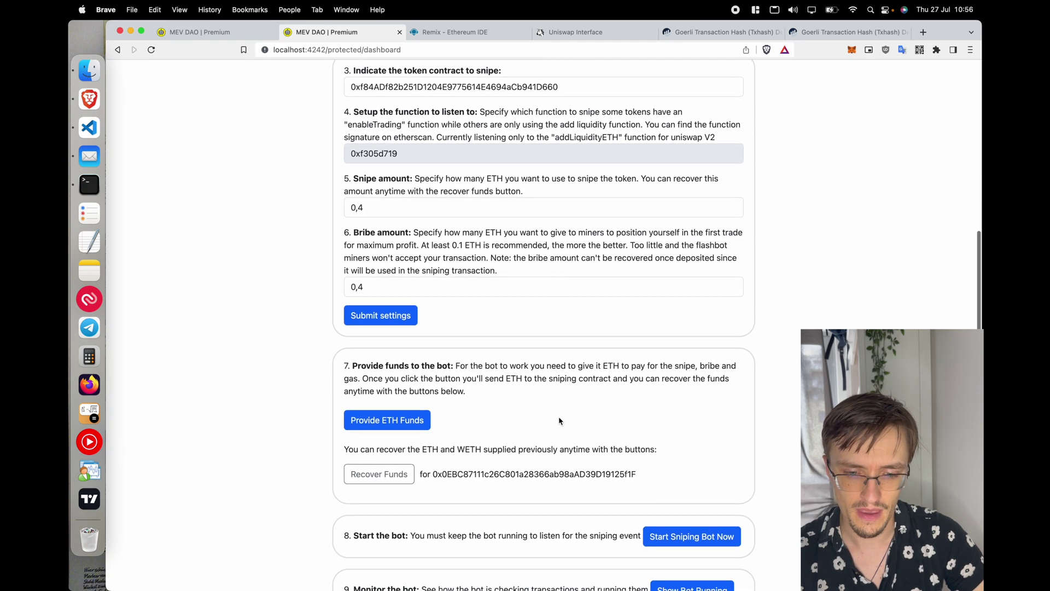
pyautogui.scroll(3, 556, 262)
pyautogui.scroll(-3, 550, 218)
pyautogui.scroll(1, 543, 93)
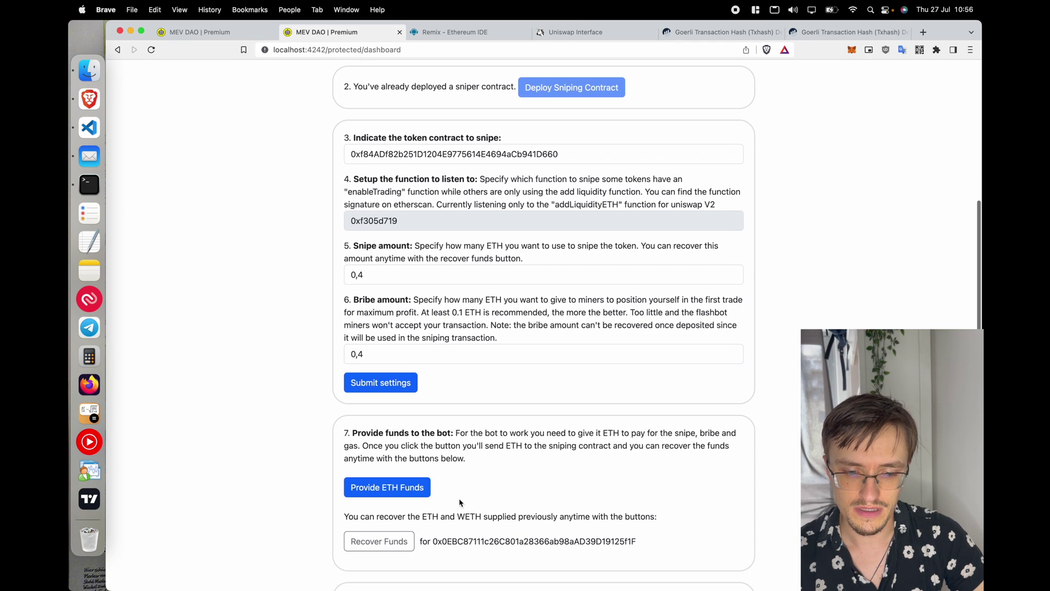
# Select the funds-recovery contract address in the setup notes
pyautogui.moveTo(344, 432); pyautogui.dragTo(523, 530)
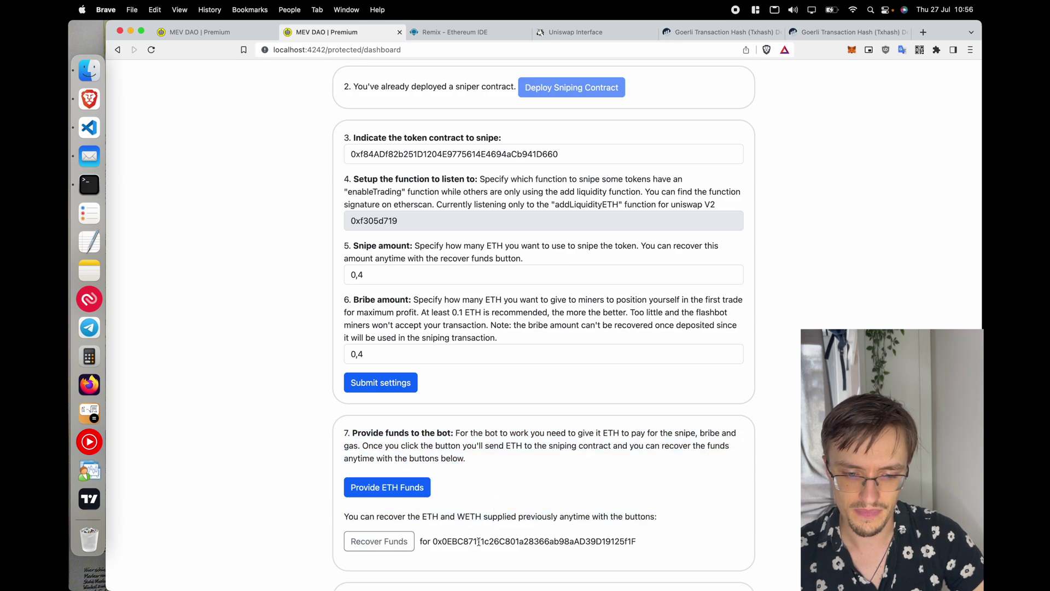
pyautogui.doubleClick(528, 541)
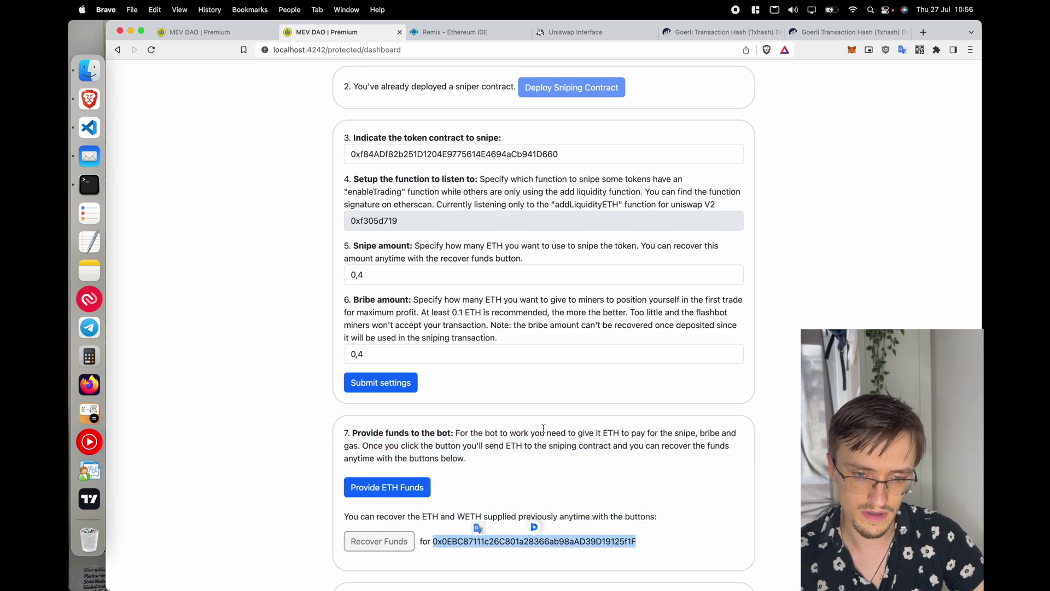
pyautogui.click(382, 558)
pyautogui.scroll(3, 529, 356)
pyautogui.scroll(-3, 602, 361)
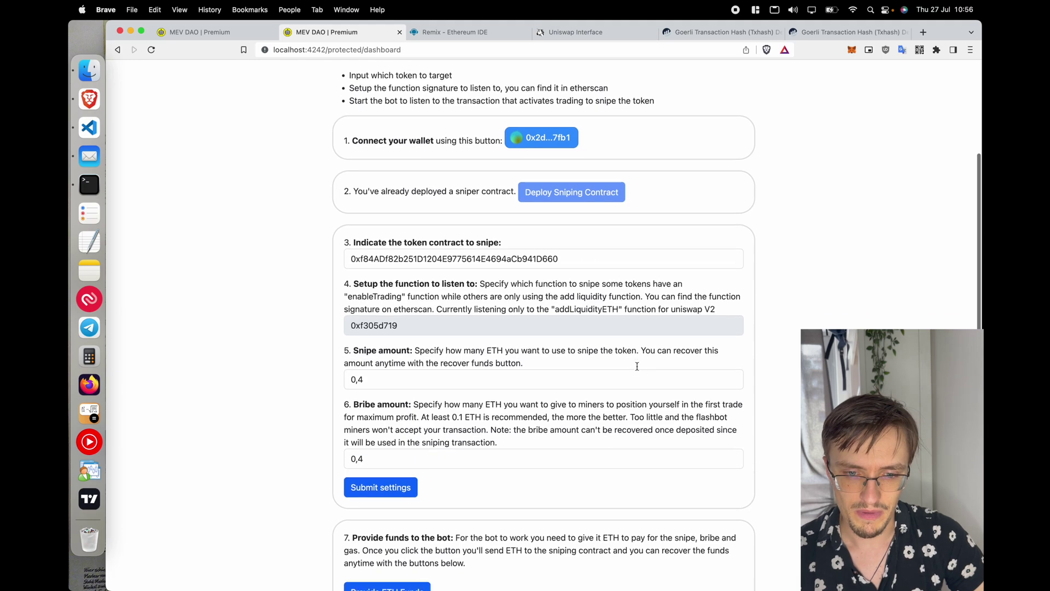
pyautogui.scroll(2, 547, 383)
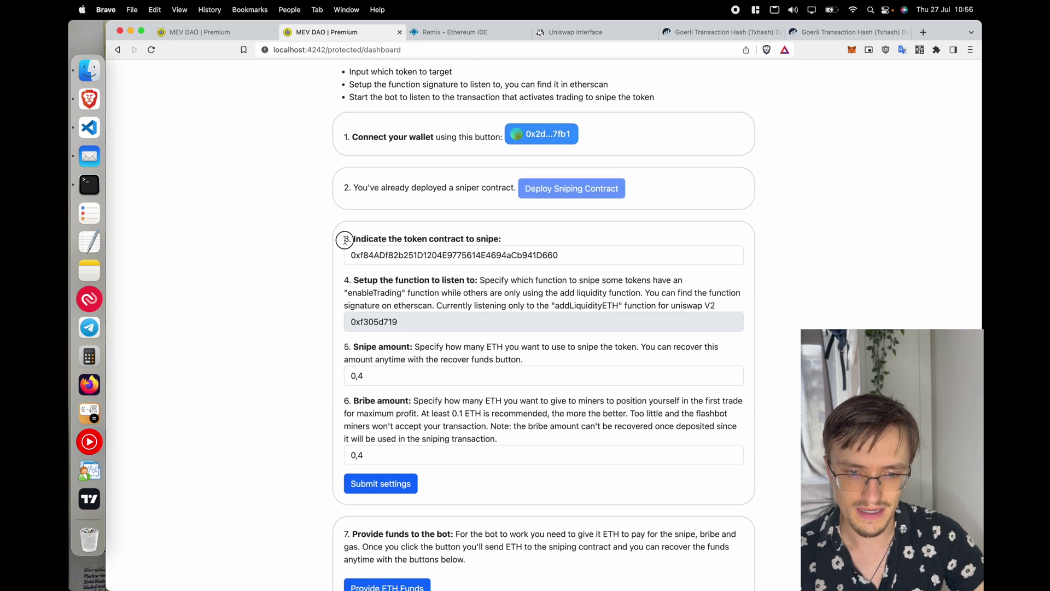
# Highlight setup steps 3 through 6 and select the token contract address
pyautogui.moveTo(345, 242); pyautogui.dragTo(732, 454)
pyautogui.click(415, 221)
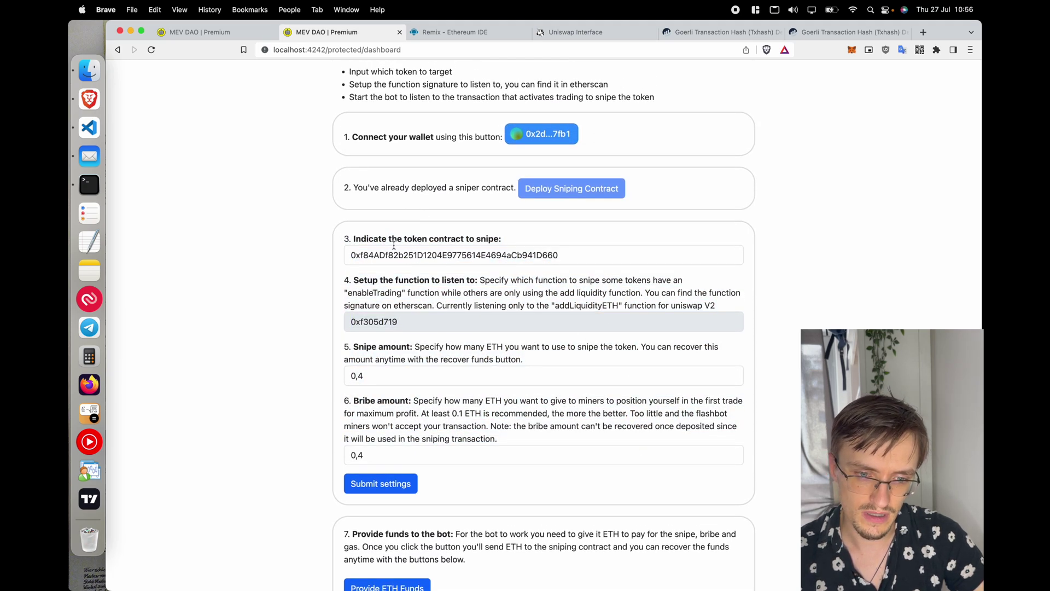
pyautogui.doubleClick(474, 255)
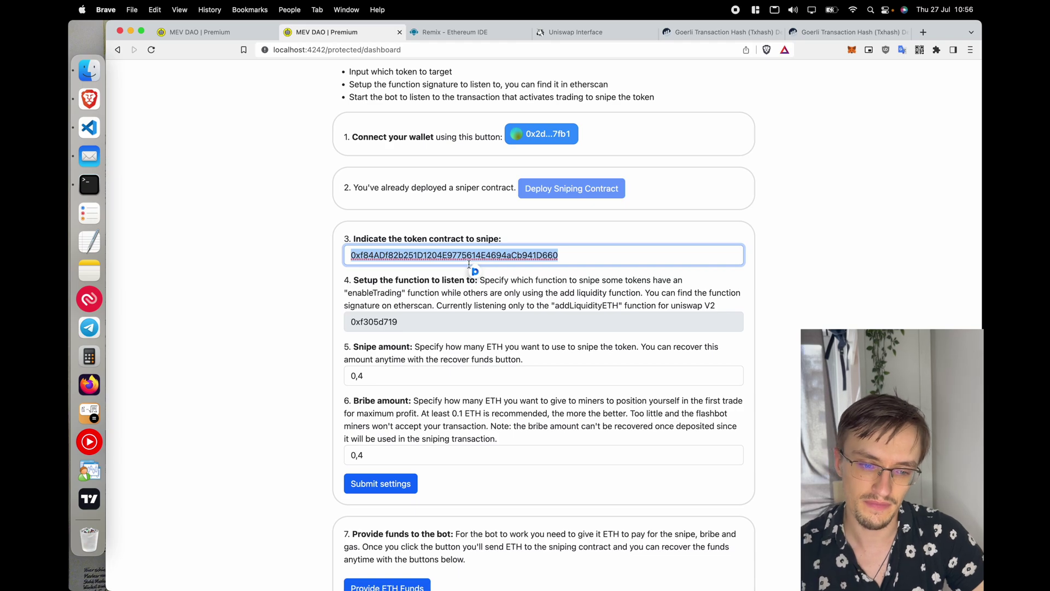
pyautogui.click(384, 339)
pyautogui.scroll(3, 384, 333)
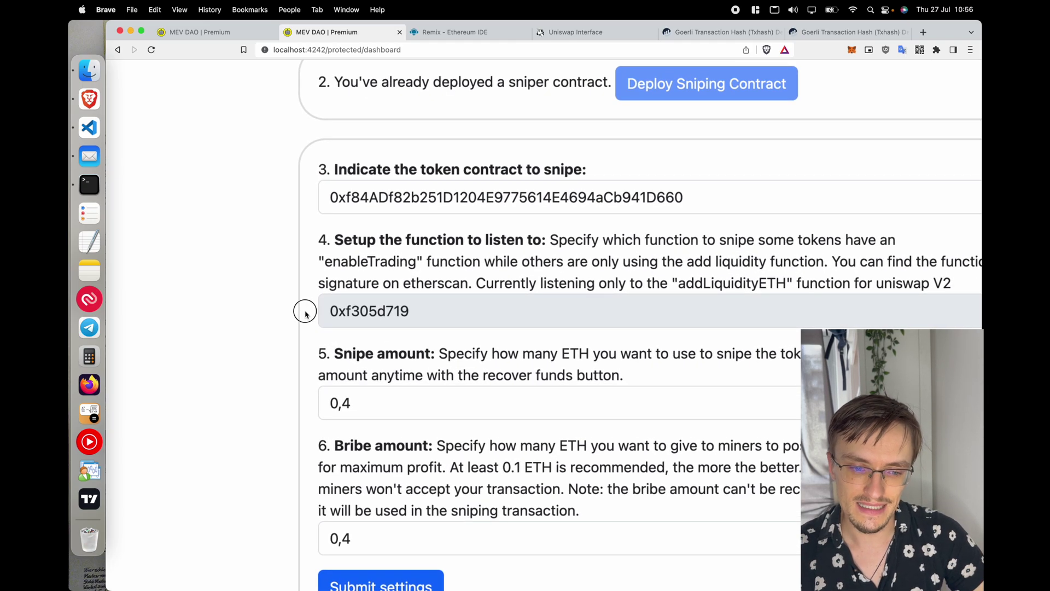
pyautogui.moveTo(303, 307); pyautogui.dragTo(415, 314)
pyautogui.click(287, 327)
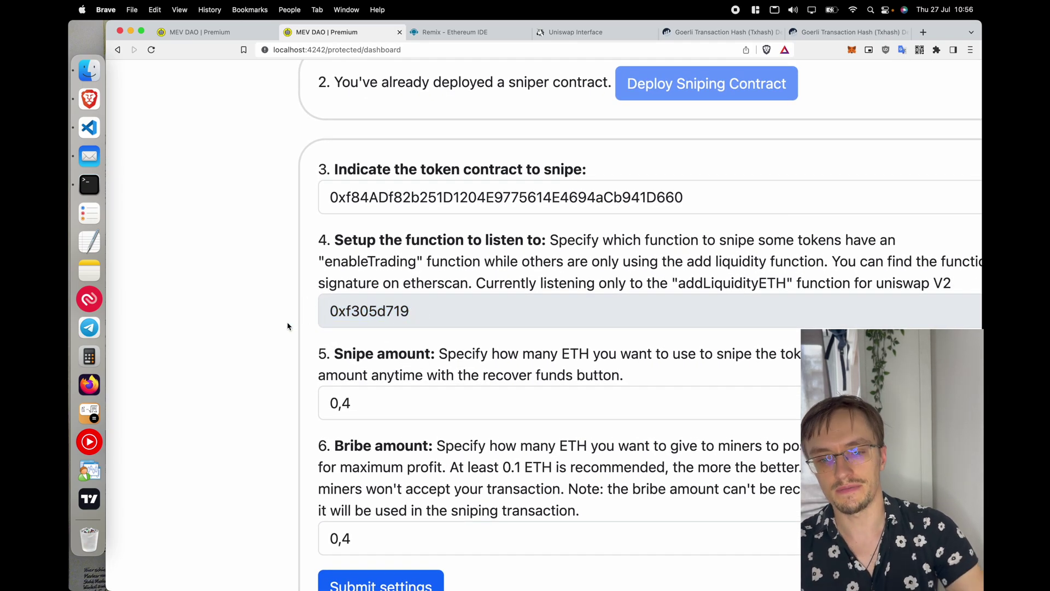
pyautogui.scroll(-3, 288, 327)
pyautogui.scroll(3, 610, 301)
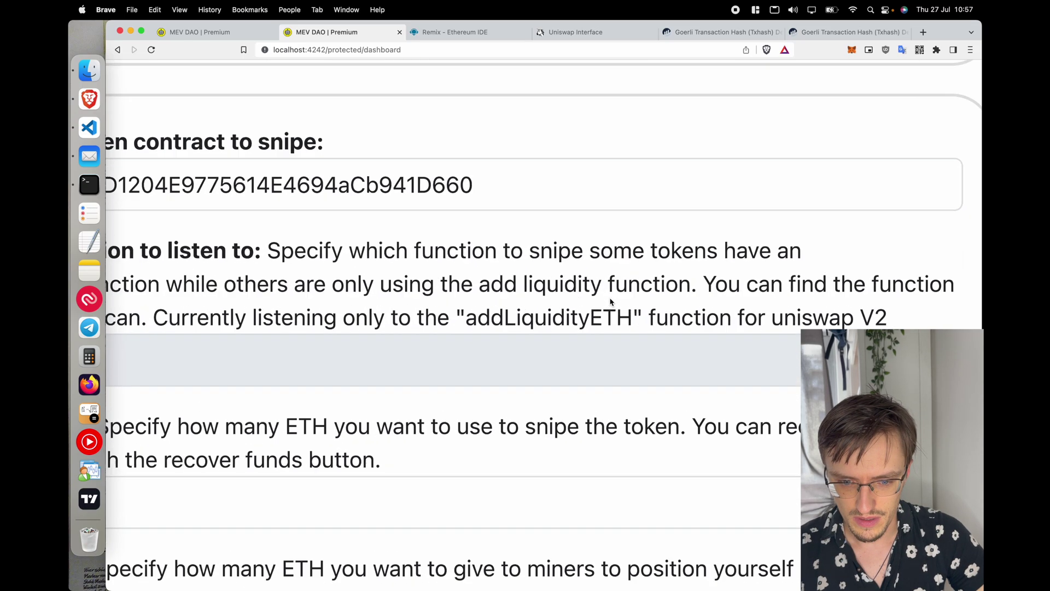
pyautogui.doubleClick(550, 317)
pyautogui.moveTo(550, 317); pyautogui.dragTo(683, 320)
pyautogui.click(780, 329)
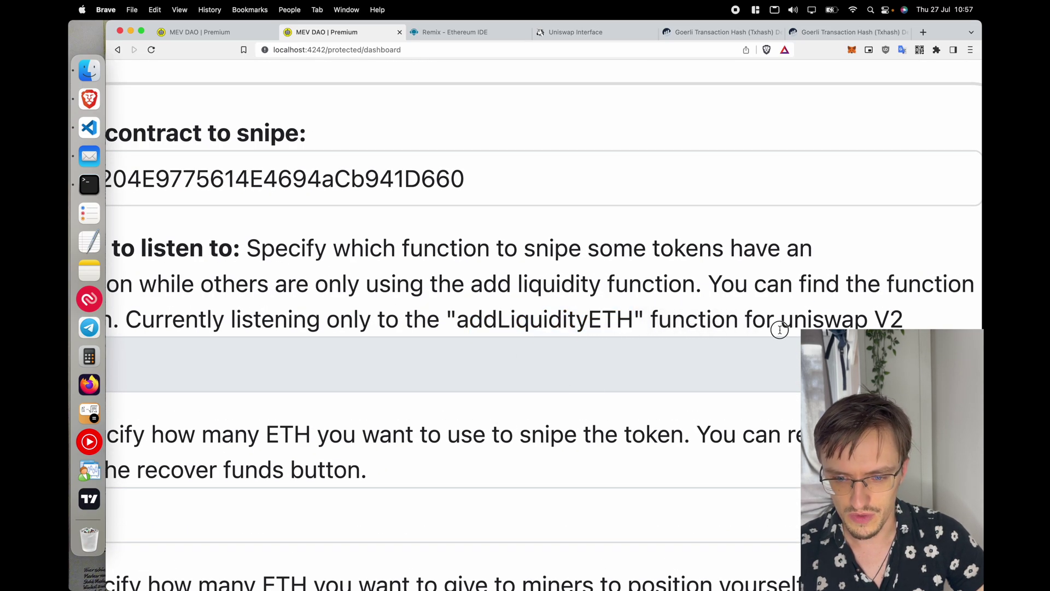
pyautogui.moveTo(780, 330); pyautogui.dragTo(891, 323)
pyautogui.scroll(-3, 519, 316)
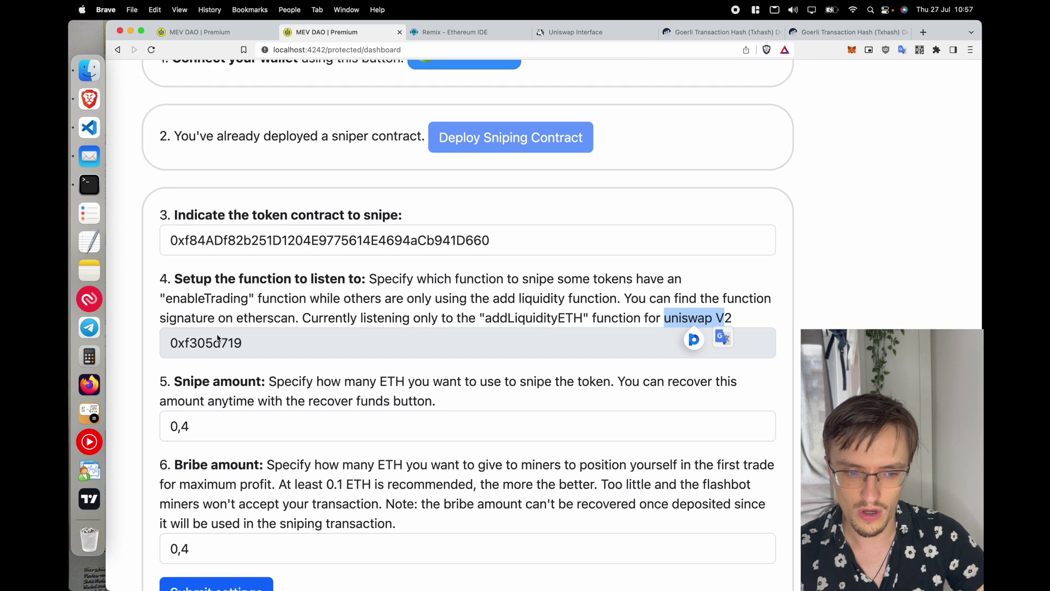
pyautogui.doubleClick(174, 301)
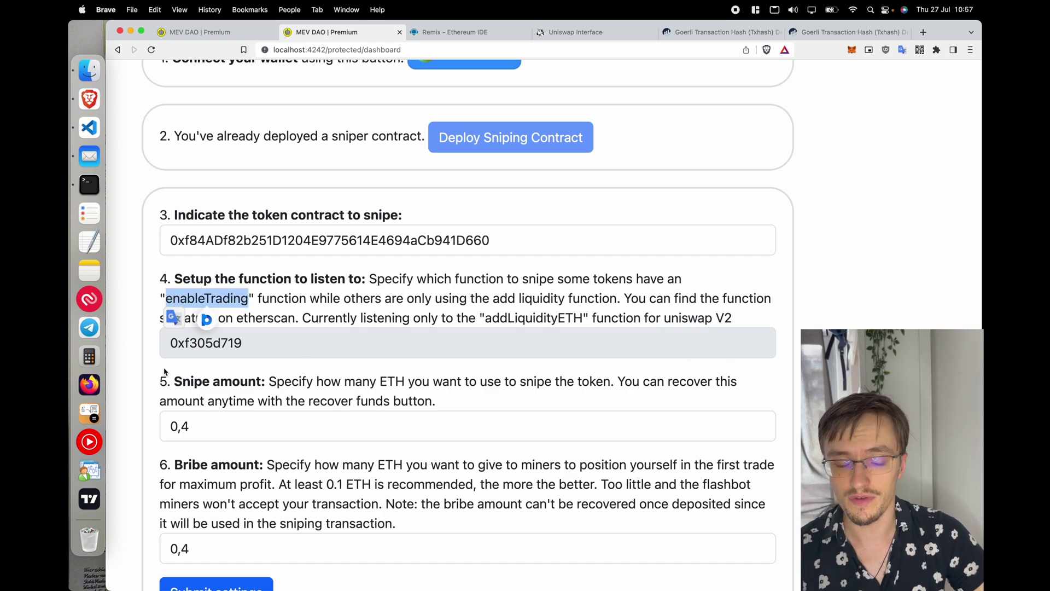
pyautogui.click(147, 369)
pyautogui.hscroll(-5, 150, 368)
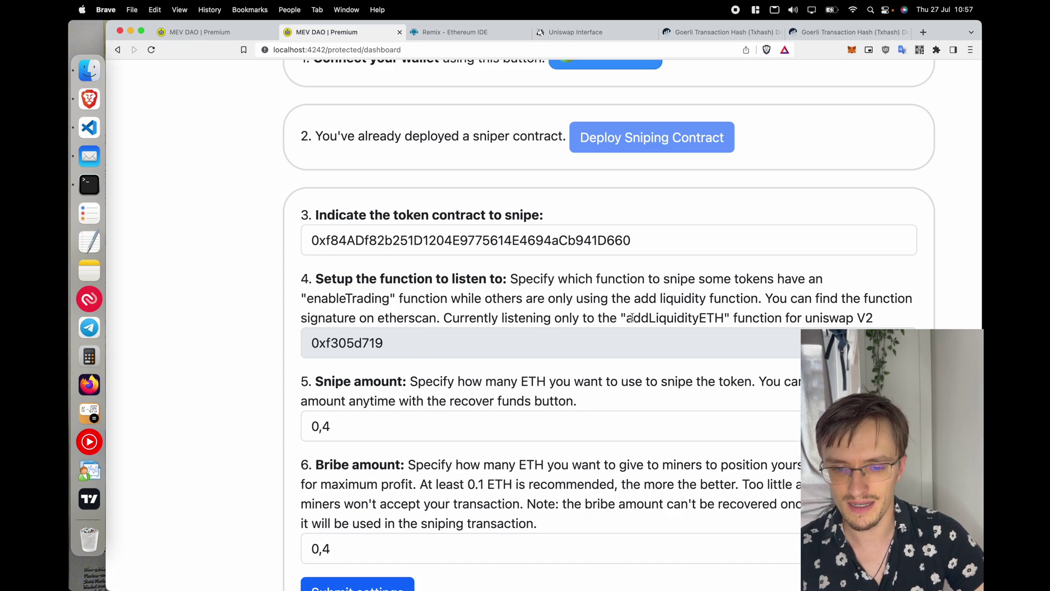
pyautogui.moveTo(627, 317); pyautogui.dragTo(733, 317)
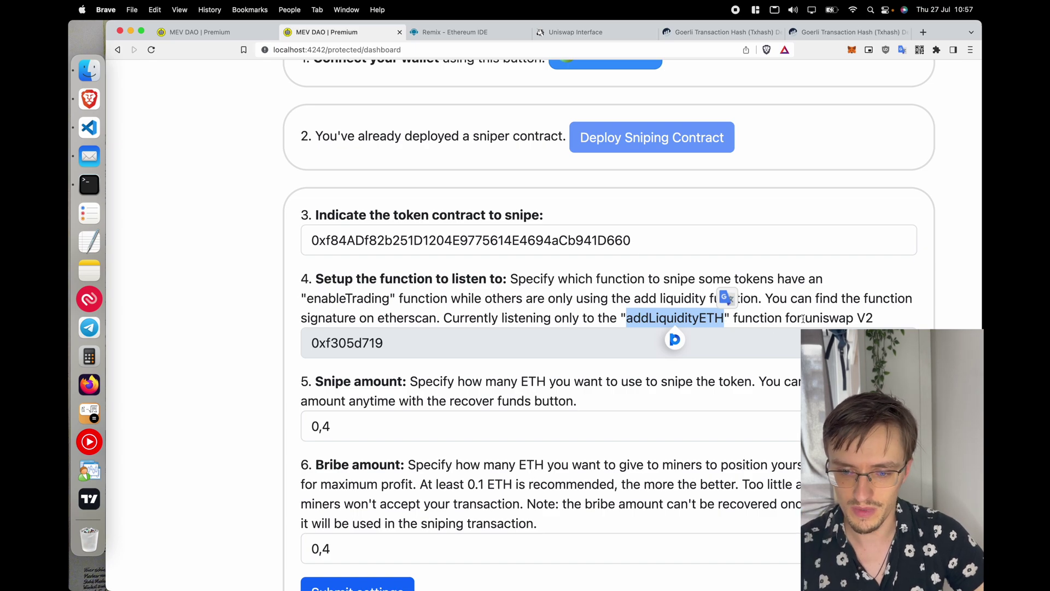
pyautogui.moveTo(803, 318); pyautogui.dragTo(875, 319)
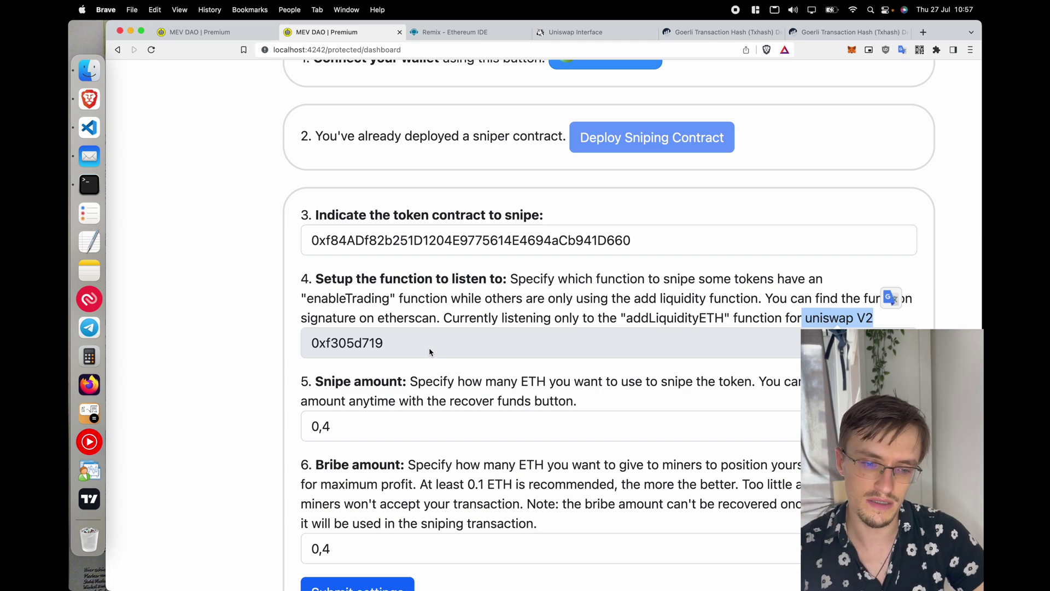
pyautogui.moveTo(301, 350); pyautogui.dragTo(386, 346)
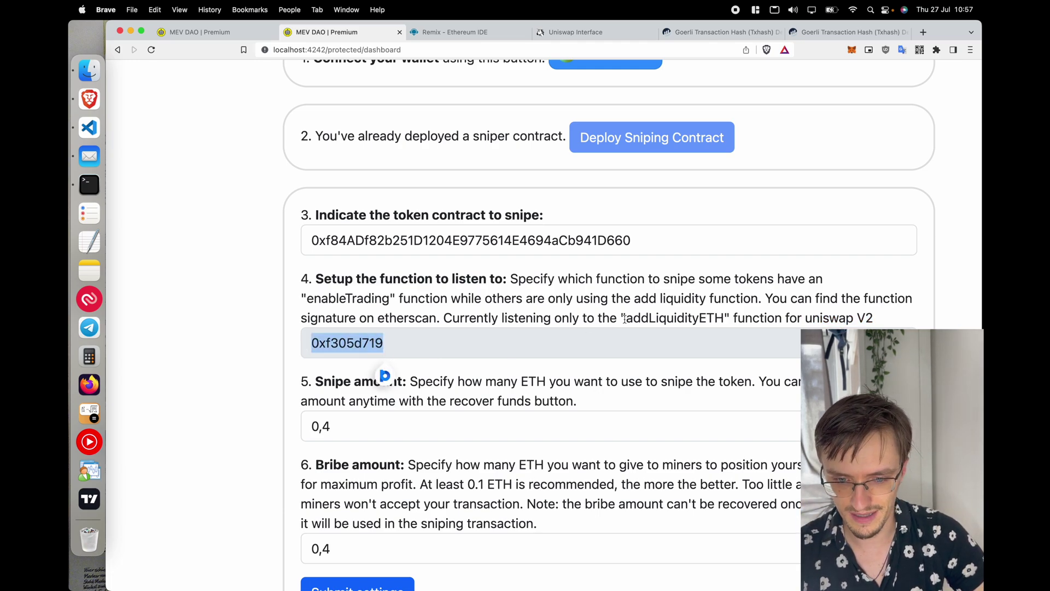
pyautogui.moveTo(626, 318); pyautogui.dragTo(724, 318)
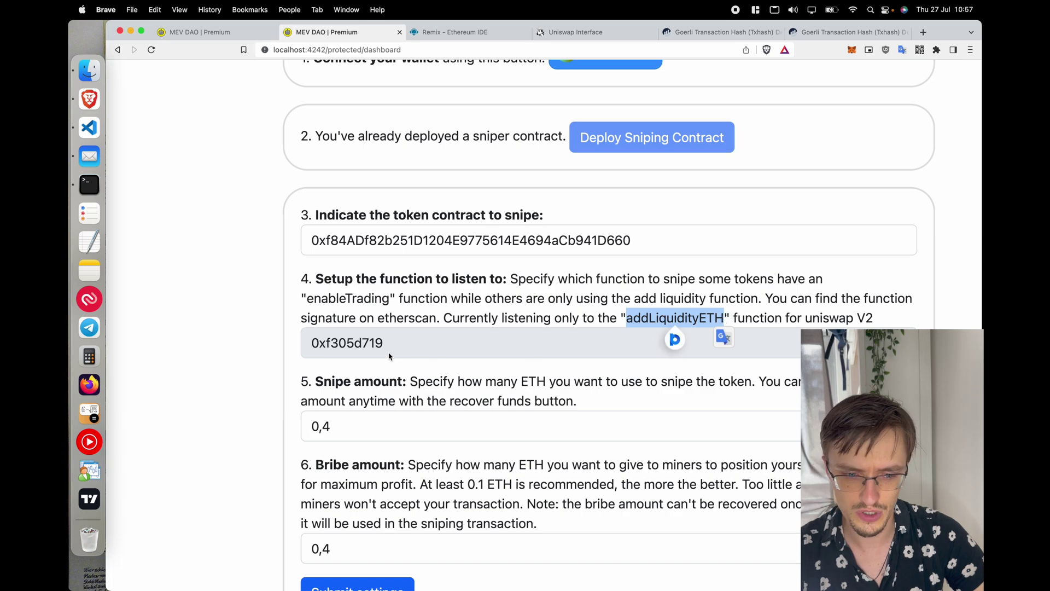
pyautogui.moveTo(394, 344); pyautogui.dragTo(312, 349)
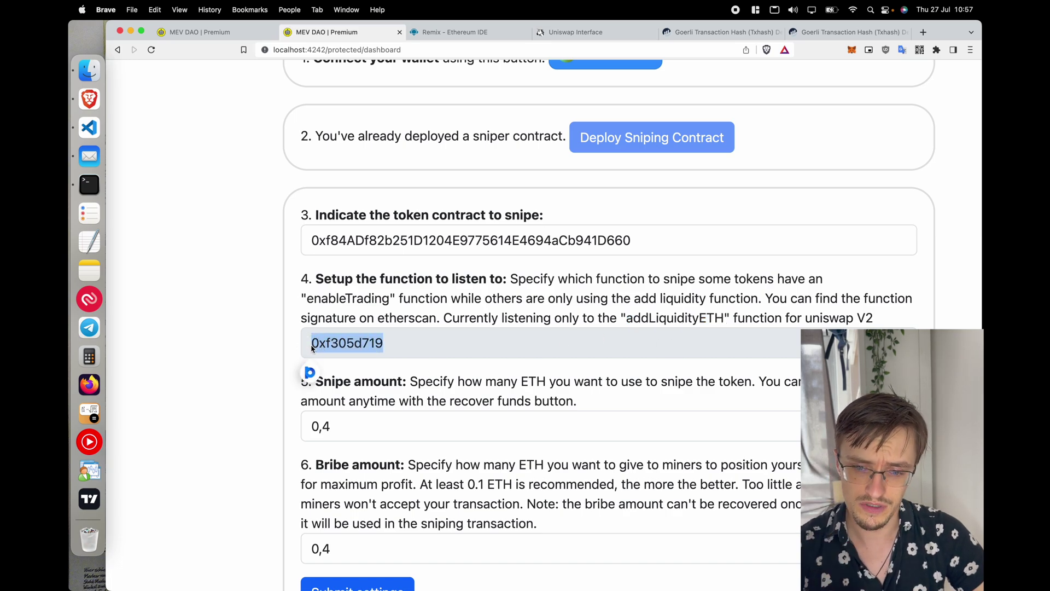
pyautogui.click(294, 361)
pyautogui.scroll(-3, 294, 361)
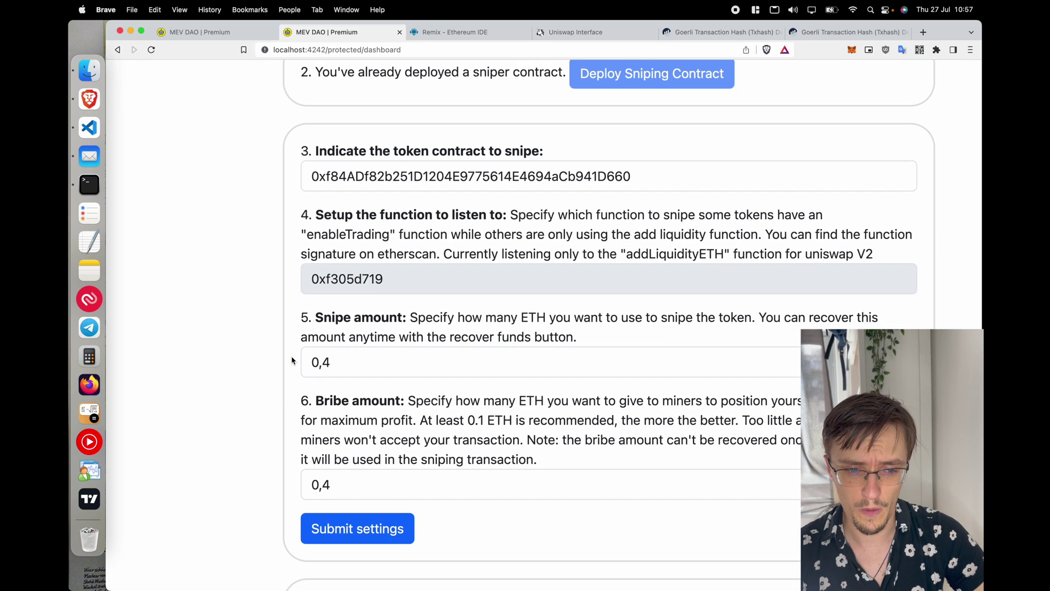
pyautogui.moveTo(313, 319); pyautogui.dragTo(538, 320)
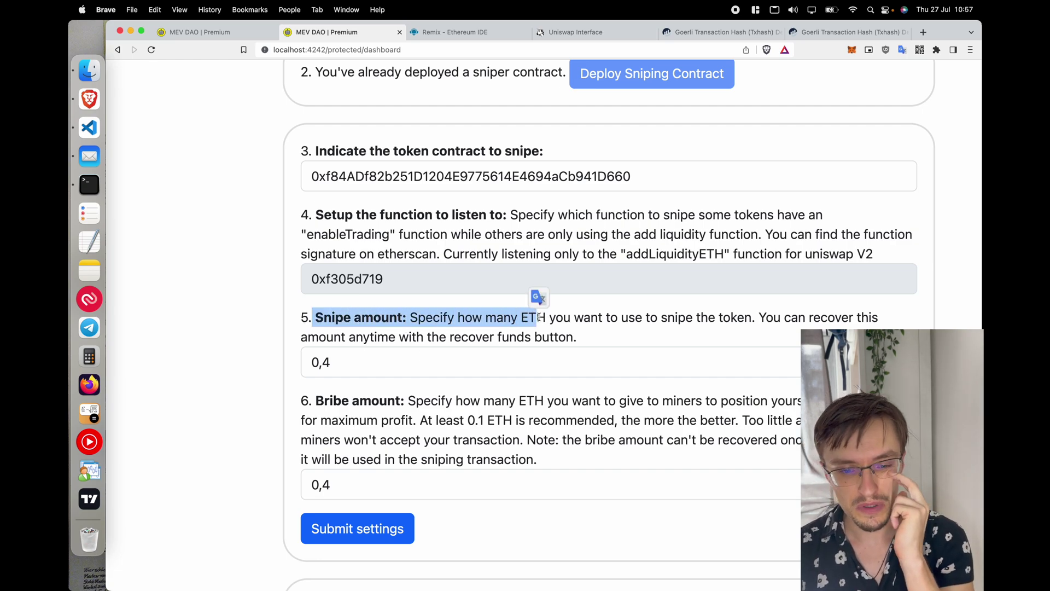
# Replace the snipe amount 0,4 with 1
pyautogui.click(566, 361)
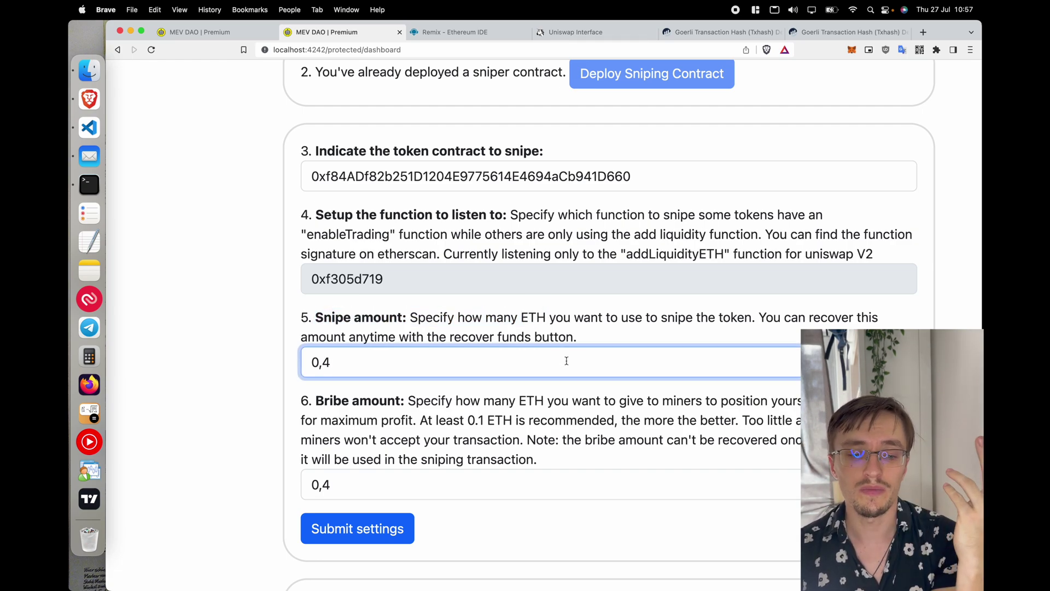
pyautogui.moveTo(565, 361); pyautogui.dragTo(265, 359)
pyautogui.write('1')
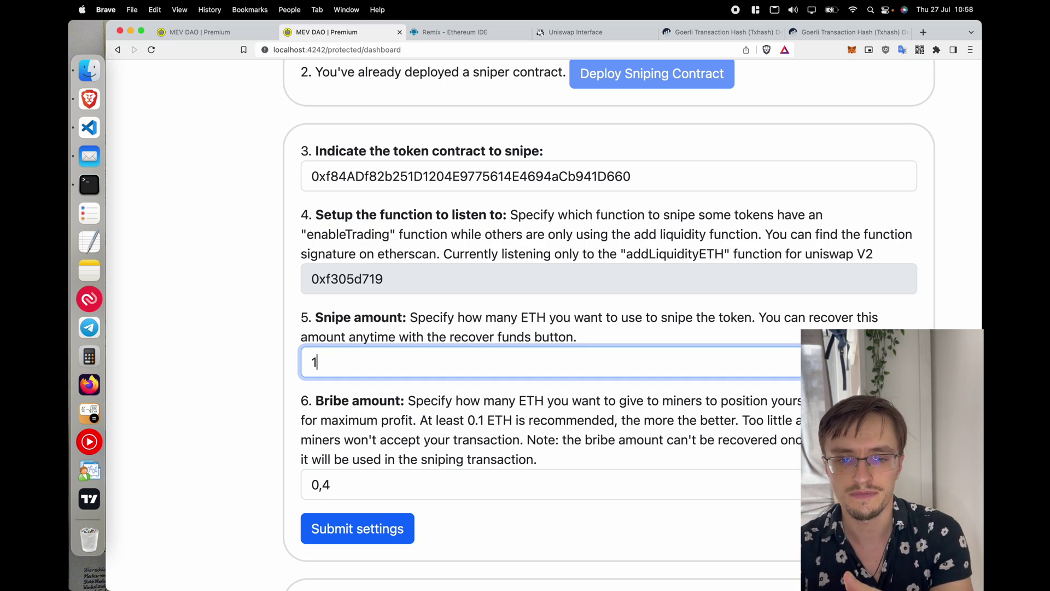
pyautogui.scroll(-2, 246, 422)
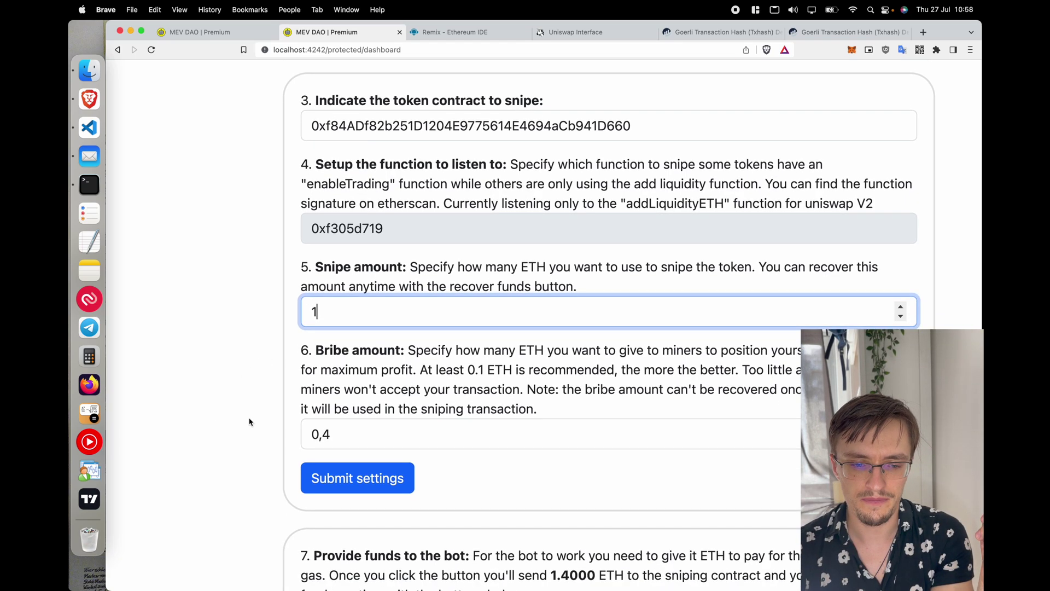
# Change the bribe amount to 0,5, bringing the funding total to 1.5000 ETH
pyautogui.click(347, 432)
pyautogui.press('BackSpace')
pyautogui.write('5')
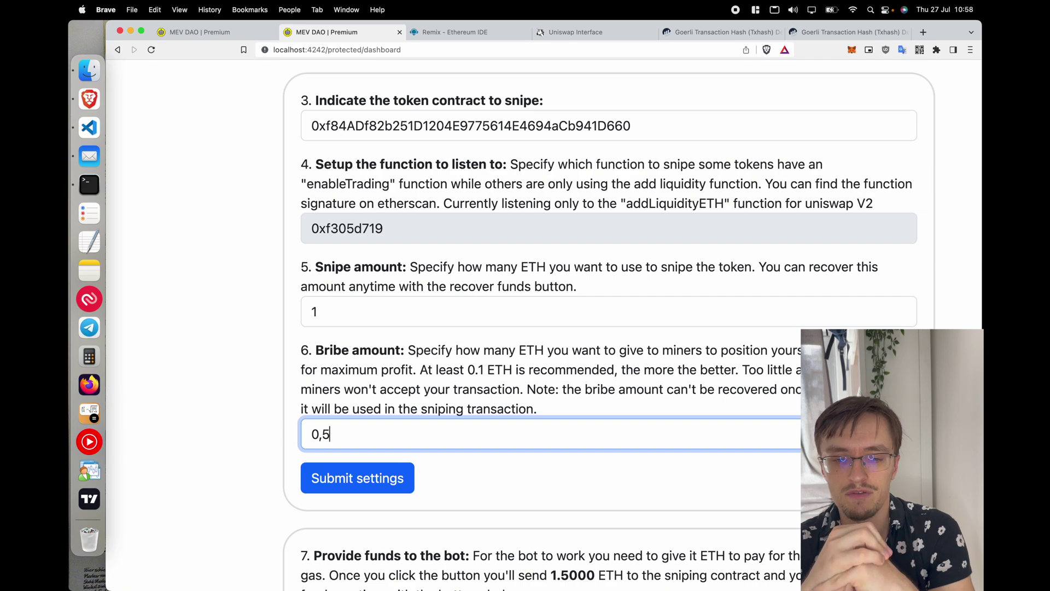
pyautogui.press('BackSpace')
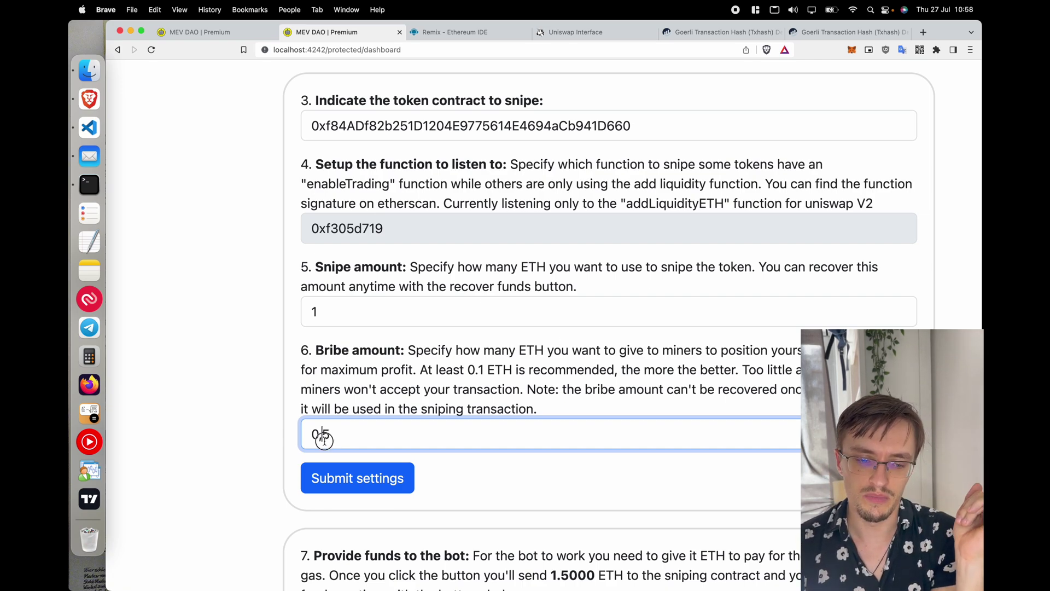
pyautogui.write('1')
pyautogui.press('BackSpace')
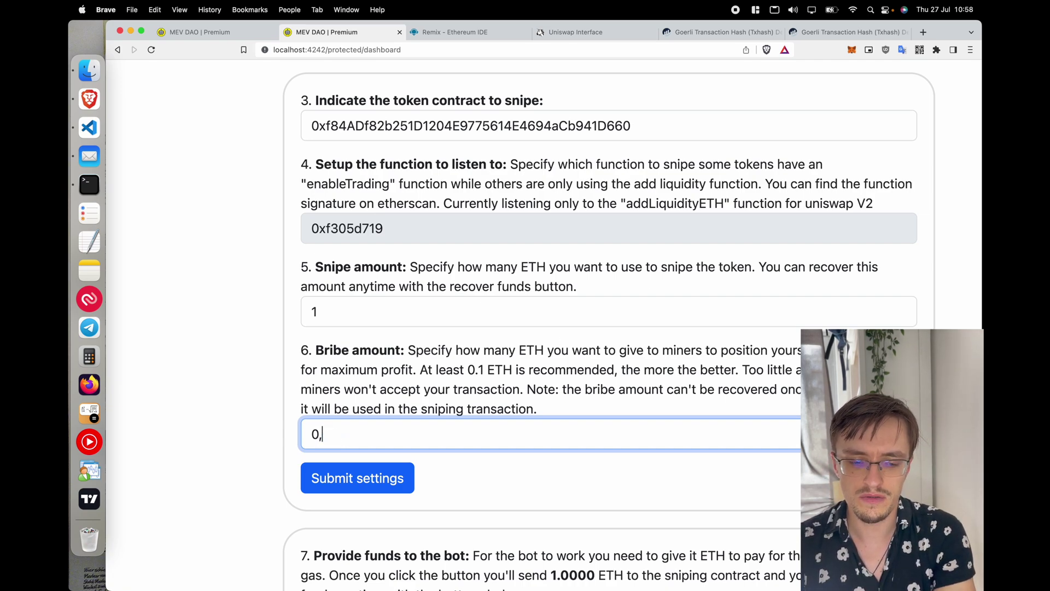
pyautogui.write('5')
pyautogui.press('BackSpace')
pyautogui.write('1')
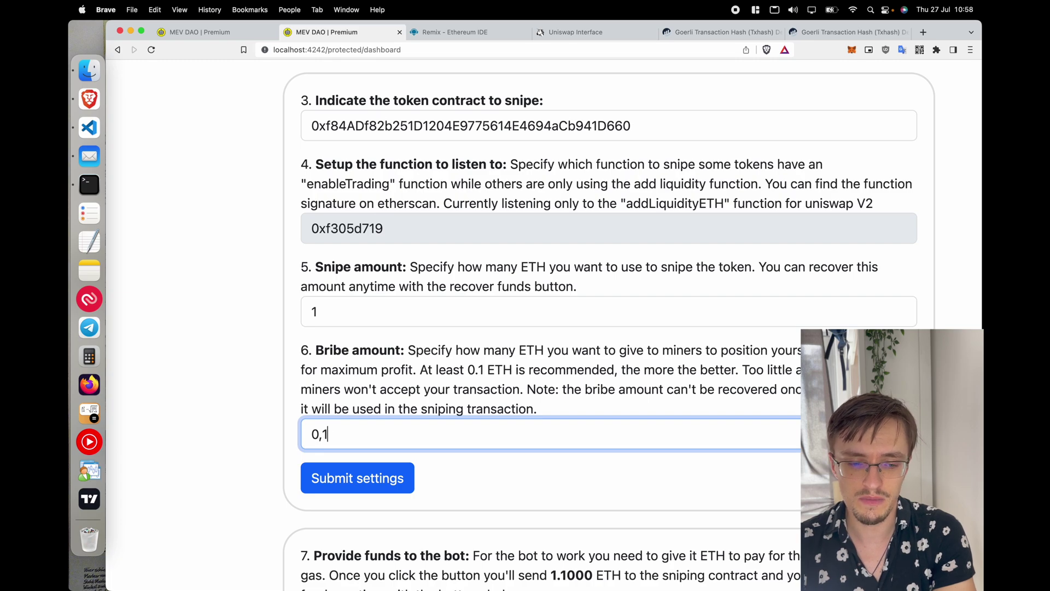
pyautogui.press('BackSpace')
pyautogui.write('5')
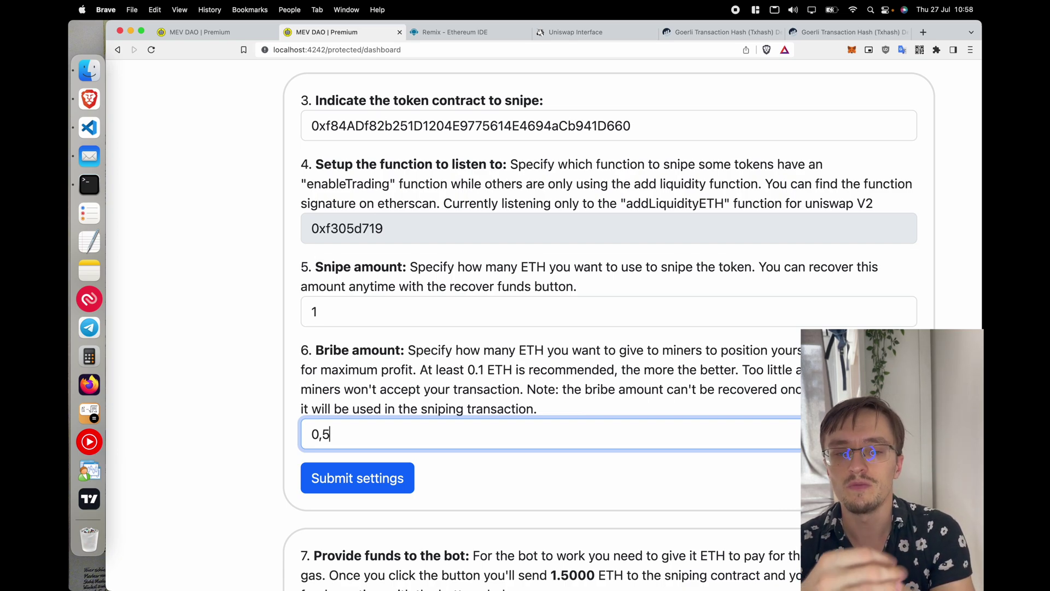
pyautogui.scroll(-3, 431, 578)
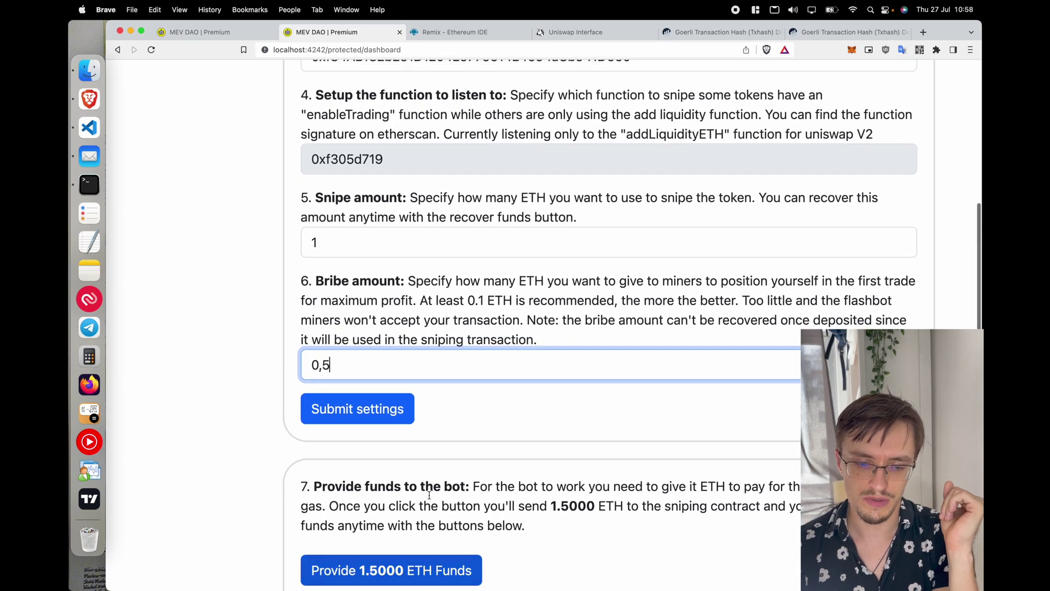
pyautogui.scroll(-10, 430, 495)
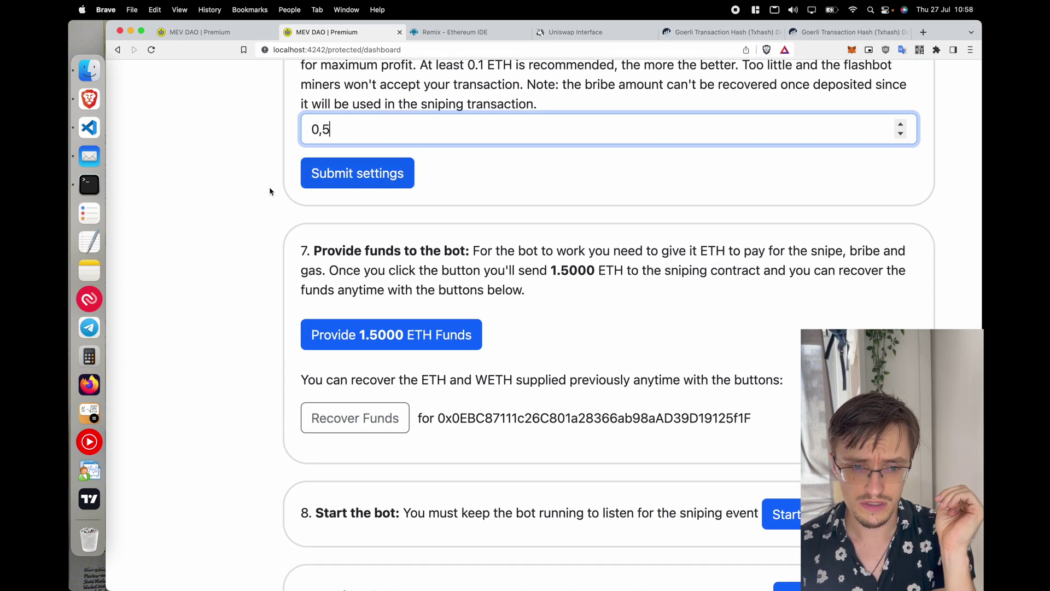
pyautogui.scroll(10, 361, 273)
# Submit the sniper settings and confirm the 1.5000 ETH funding transaction in MetaMask
pyautogui.click(359, 410)
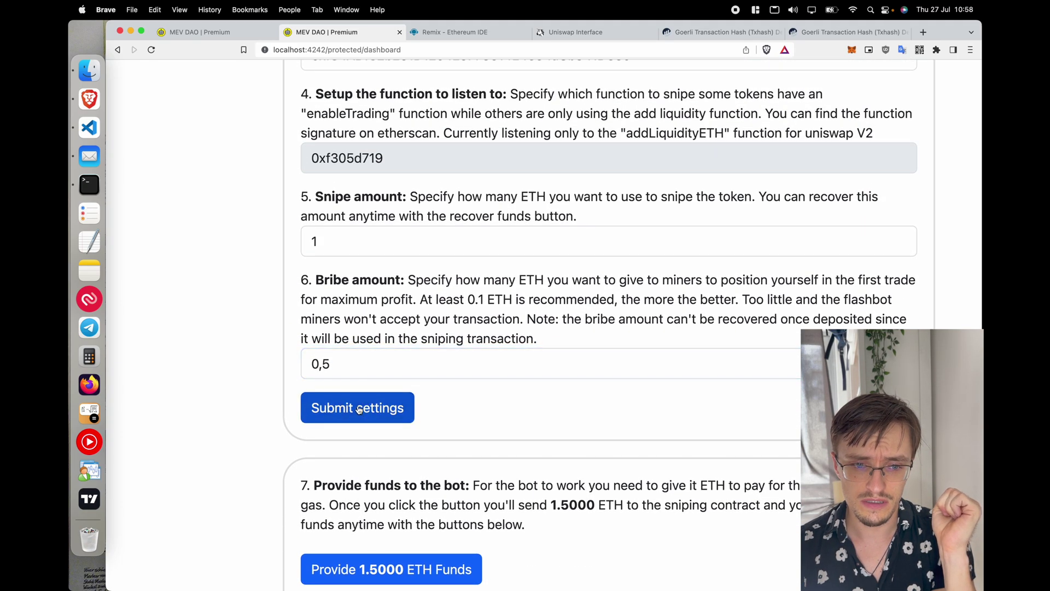
pyautogui.click(632, 108)
pyautogui.scroll(-11, 628, 365)
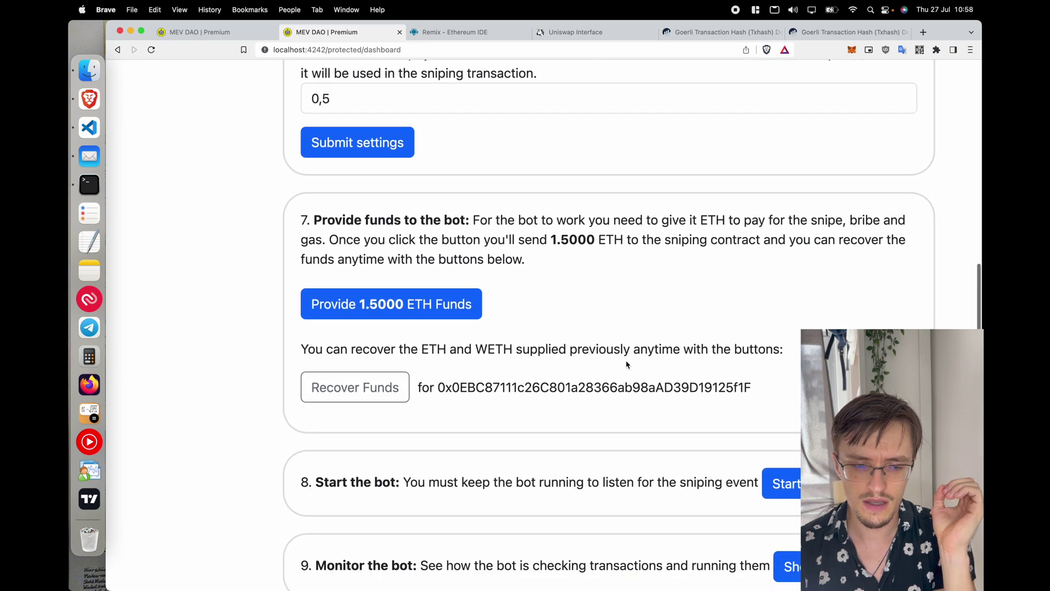
pyautogui.click(395, 304)
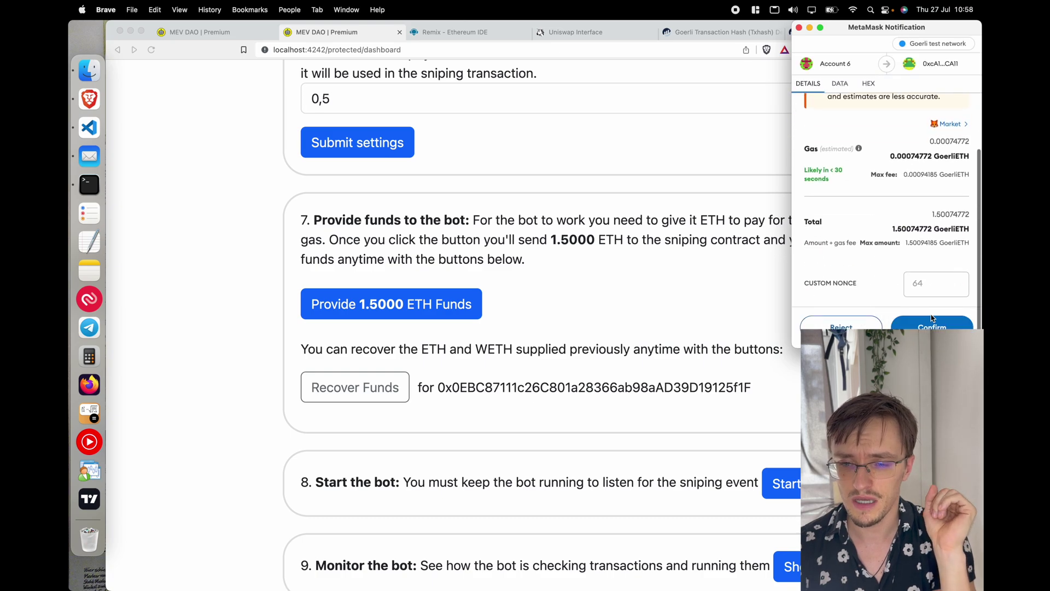
pyautogui.click(933, 323)
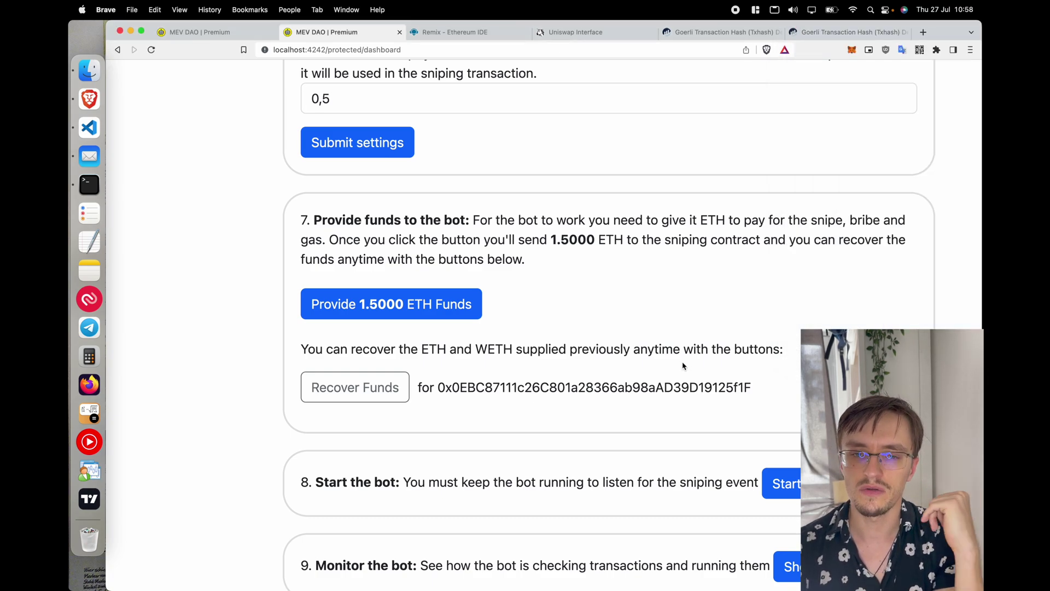
pyautogui.scroll(10, 682, 365)
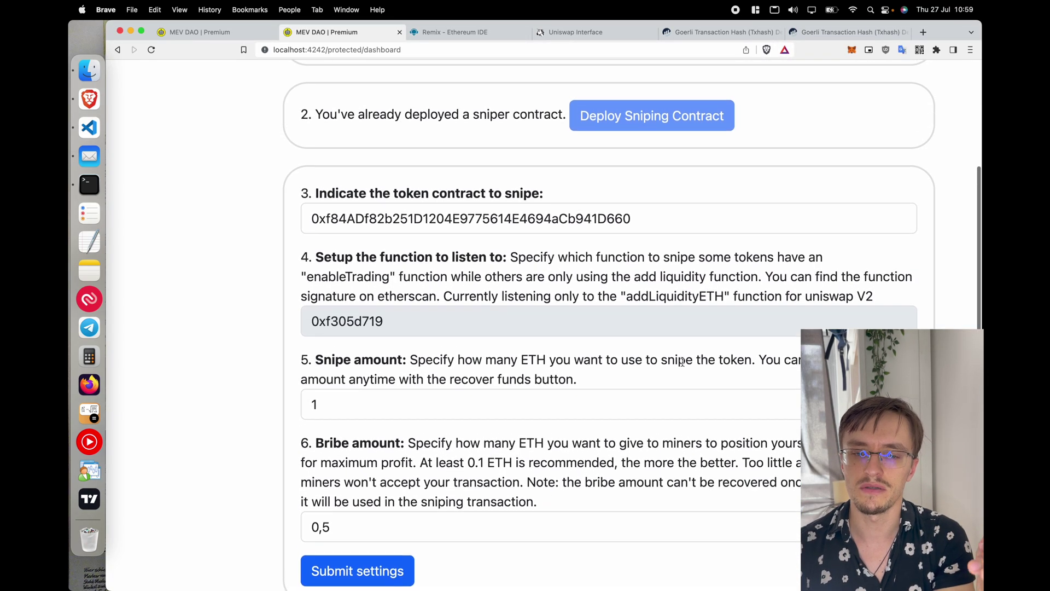
pyautogui.scroll(-10, 661, 318)
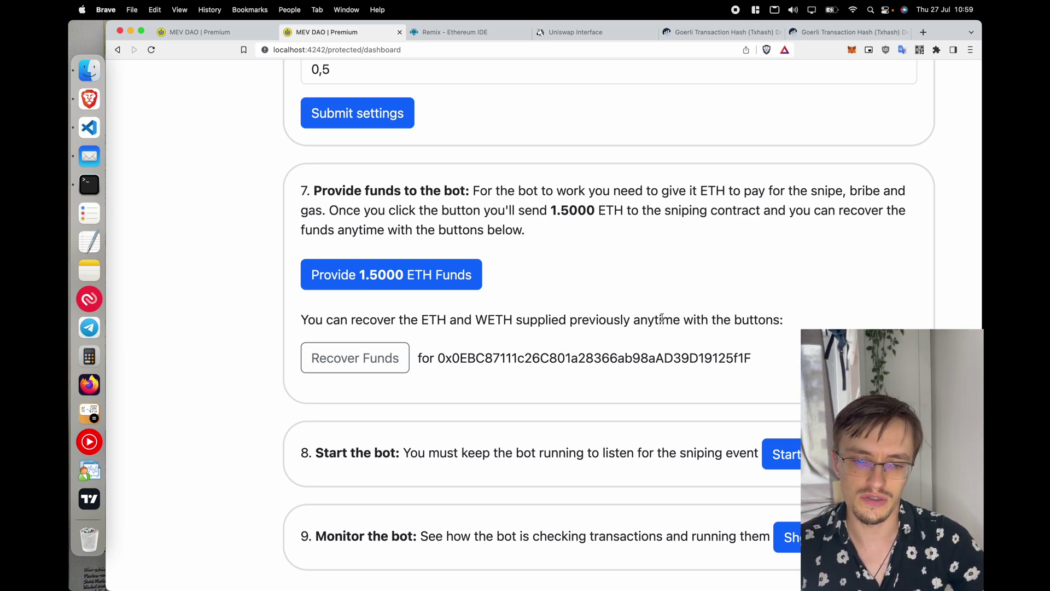
pyautogui.scroll(1, 662, 318)
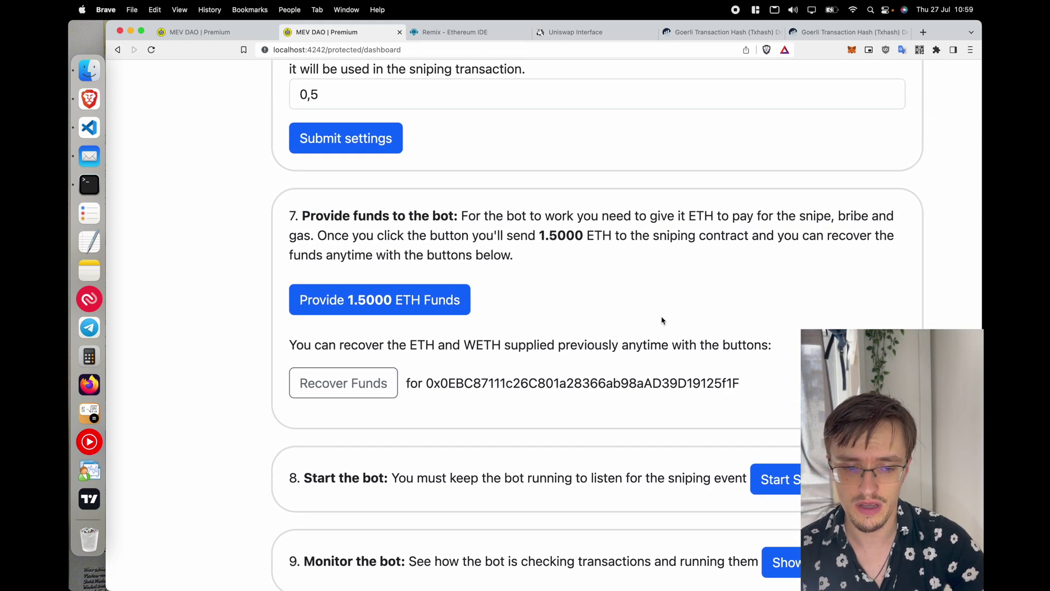
pyautogui.press('super+minus')
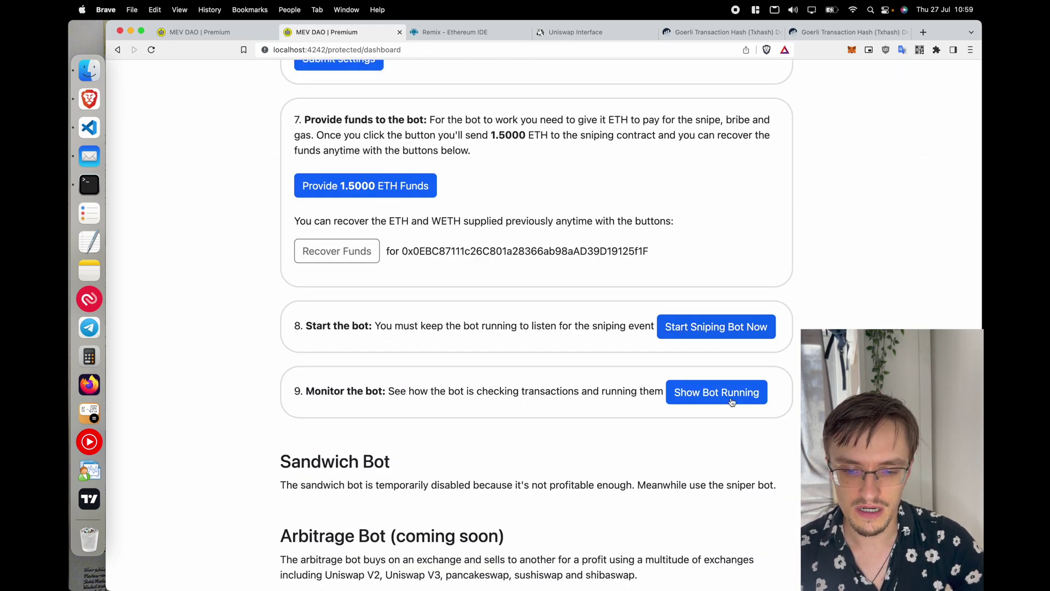
pyautogui.scroll(-2, 729, 399)
pyautogui.scroll(-2, 730, 399)
pyautogui.scroll(10, 729, 400)
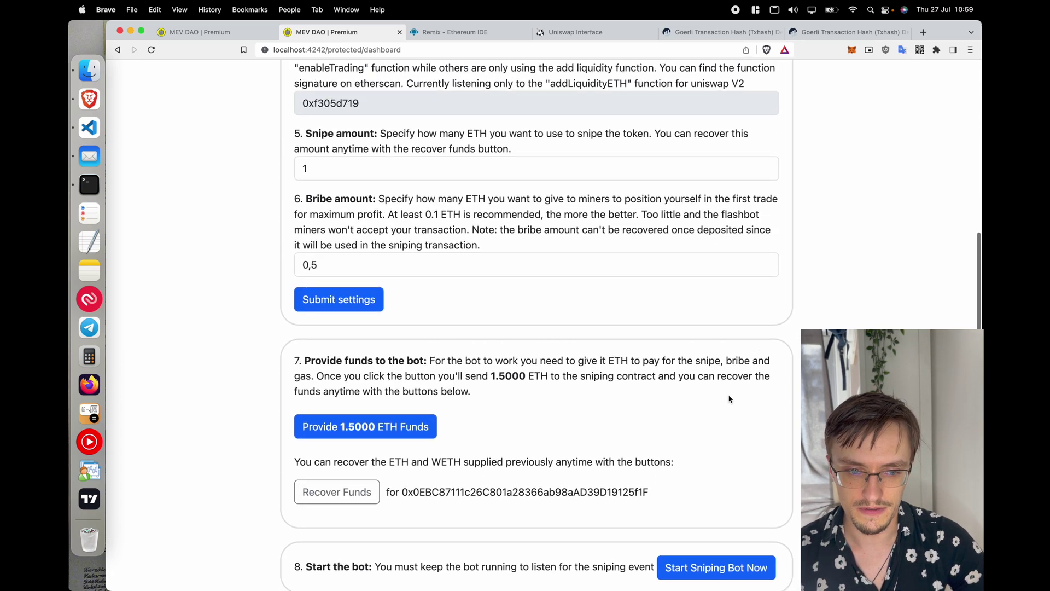
pyautogui.press('super+minus')
pyautogui.scroll(3, 727, 399)
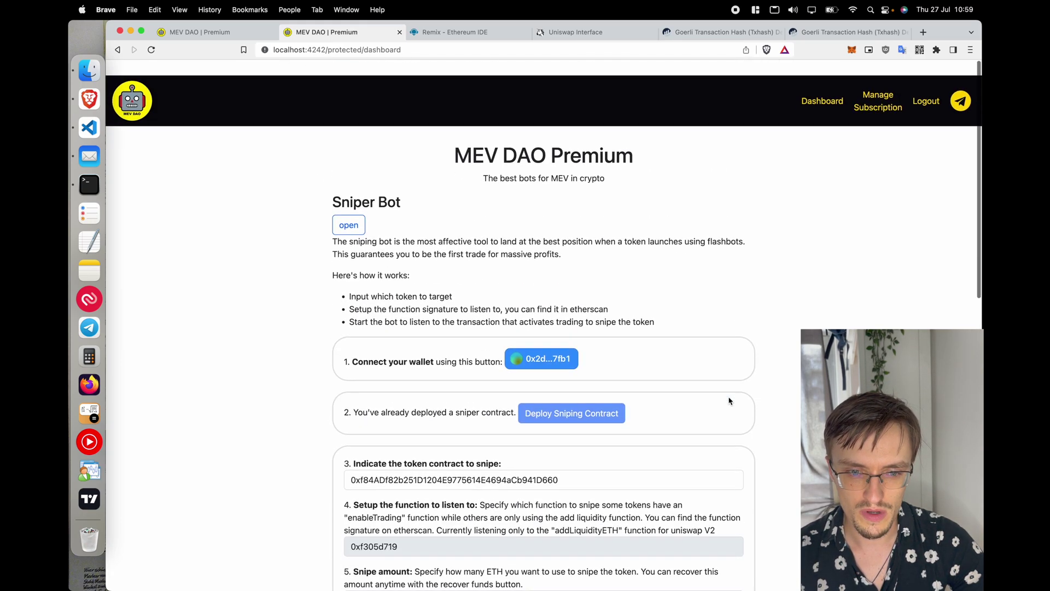
# In Remix, look over the token's interface code
pyautogui.click(469, 34)
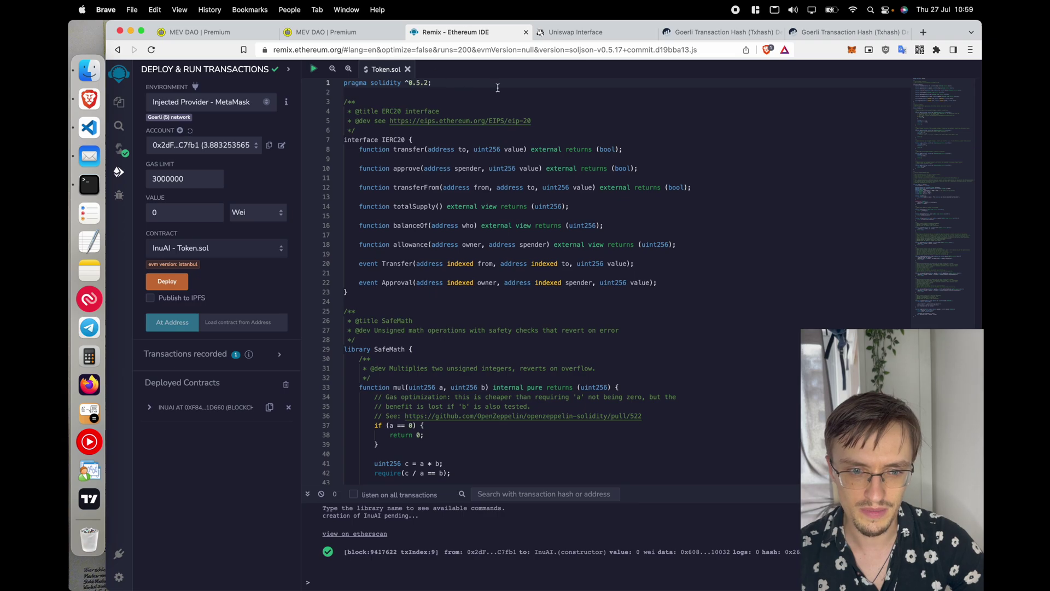
pyautogui.moveTo(416, 130); pyautogui.dragTo(538, 415)
pyautogui.scroll(-15, 538, 416)
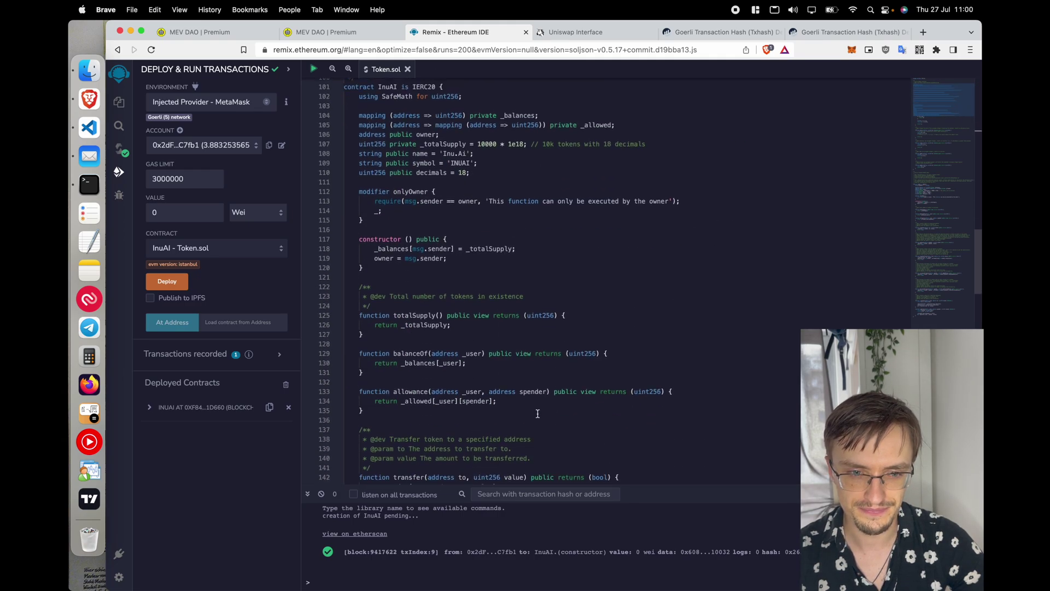
pyautogui.click(538, 408)
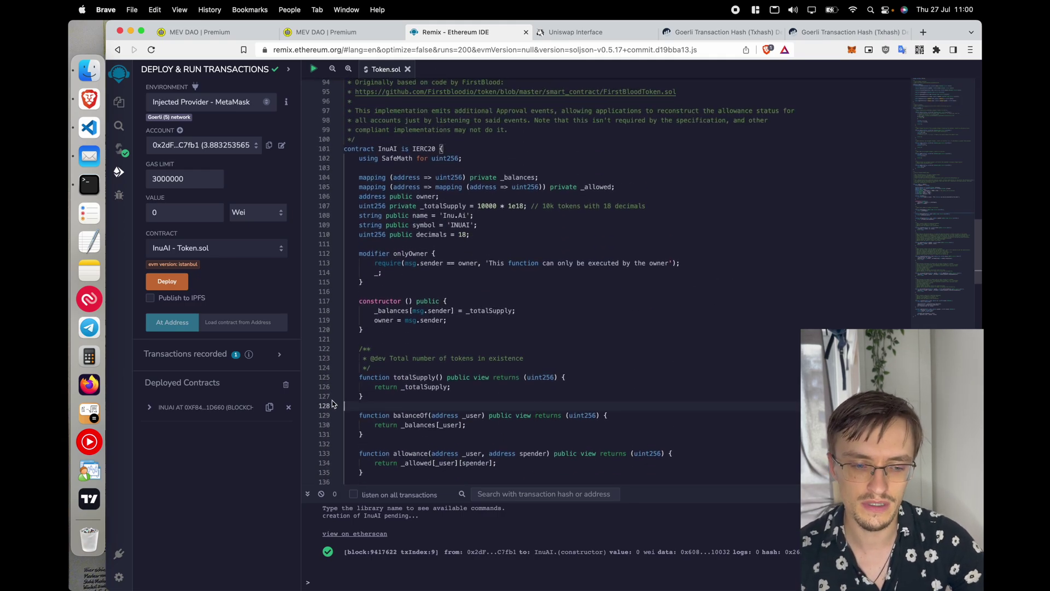
# Remove the old InuAI instance and deploy a new InuAI contract, confirming in MetaMask
pyautogui.click(288, 407)
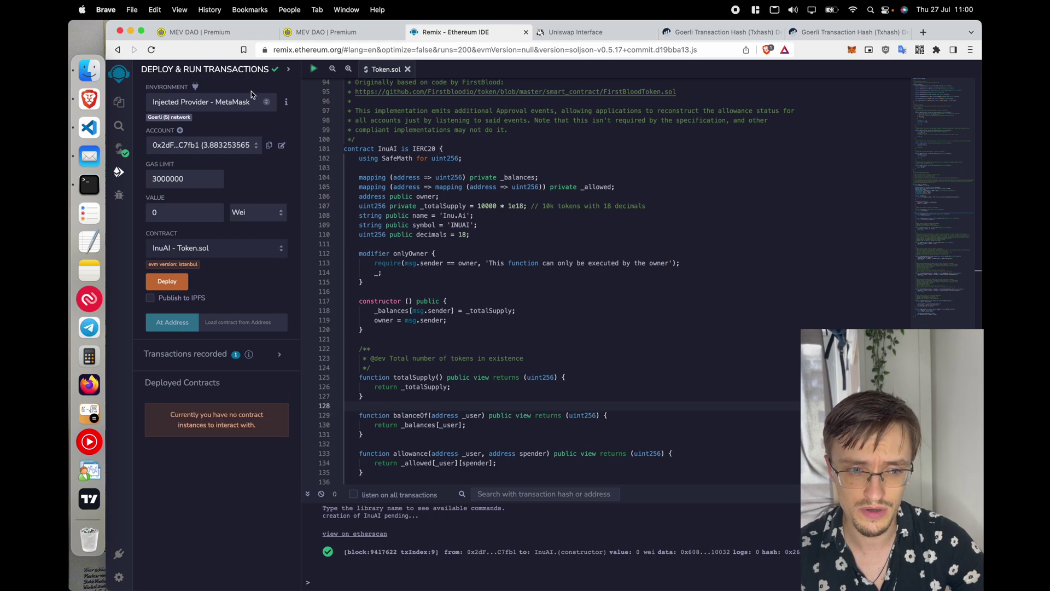
pyautogui.click(168, 282)
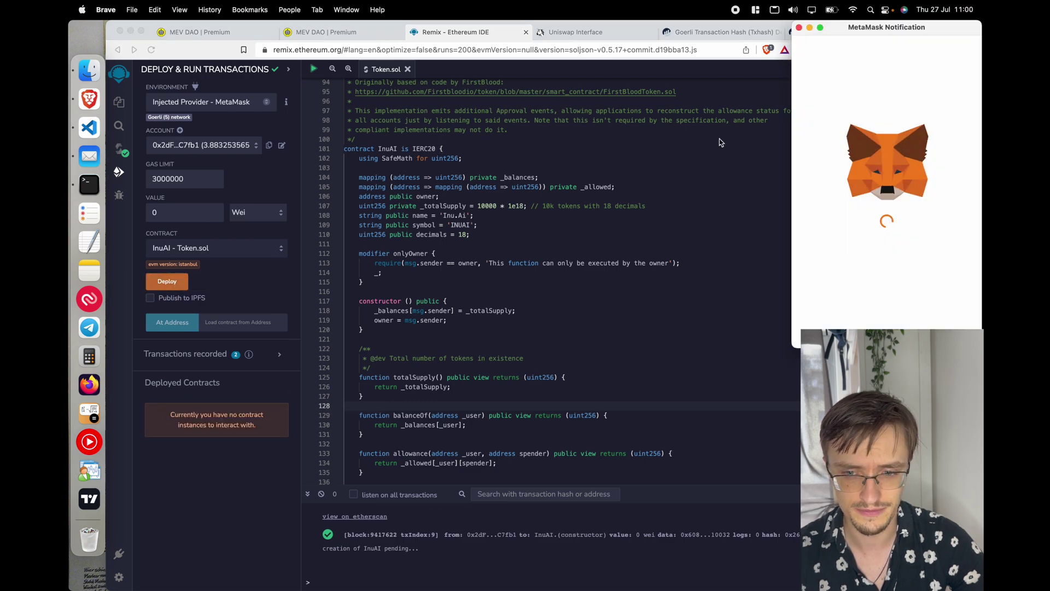
pyautogui.scroll(-3, 932, 315)
pyautogui.click(932, 324)
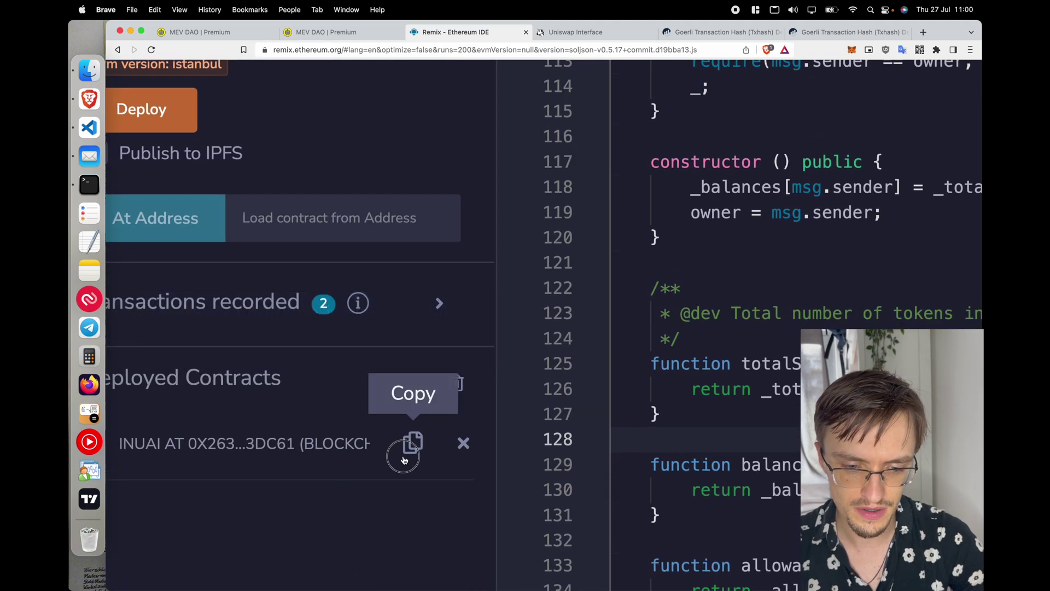
# Paste the new InuAI address 0x26311EE755163598e2A71a381B94A1f70Cb3dc61 into the token-to-snipe field
pyautogui.click(269, 407)
pyautogui.hotkey('ctrl', 'shift', 'Tab')
pyautogui.scroll(15, 541, 292)
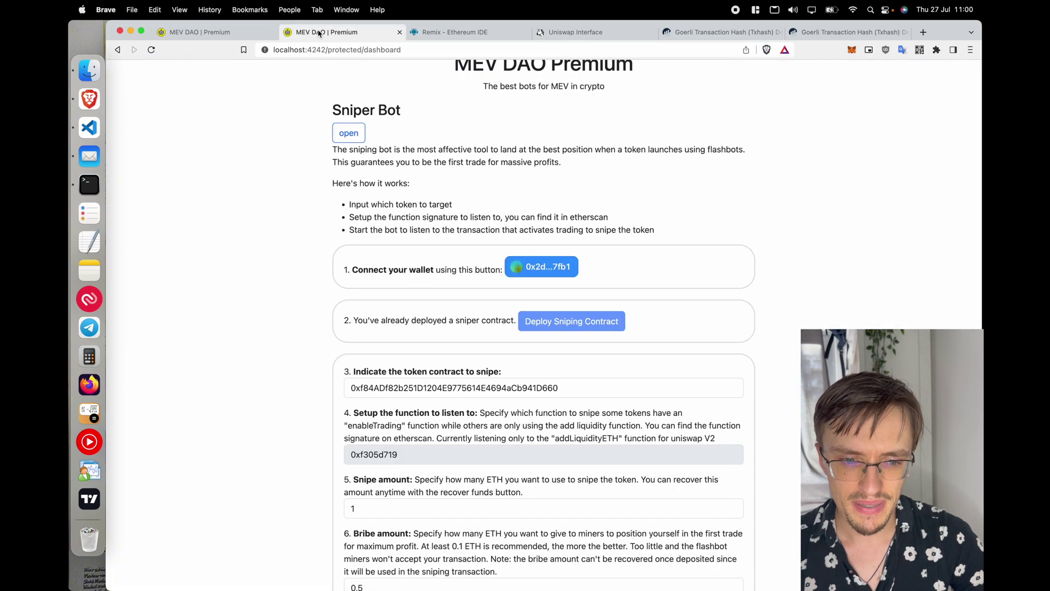
pyautogui.scroll(-7, 542, 292)
pyautogui.doubleClick(397, 147)
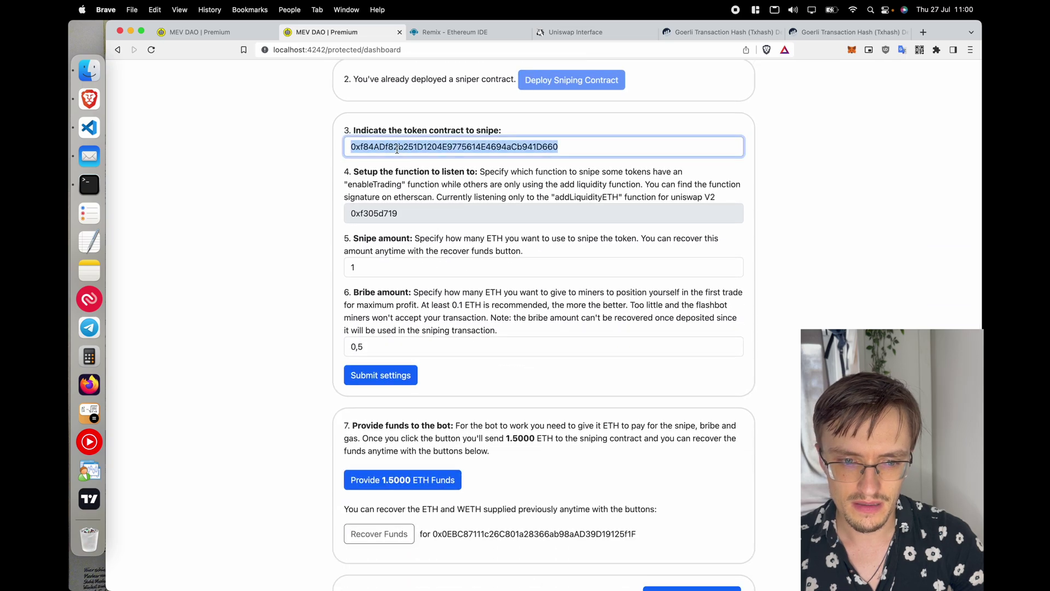
pyautogui.press('super+v')
pyautogui.scroll(5, 397, 148)
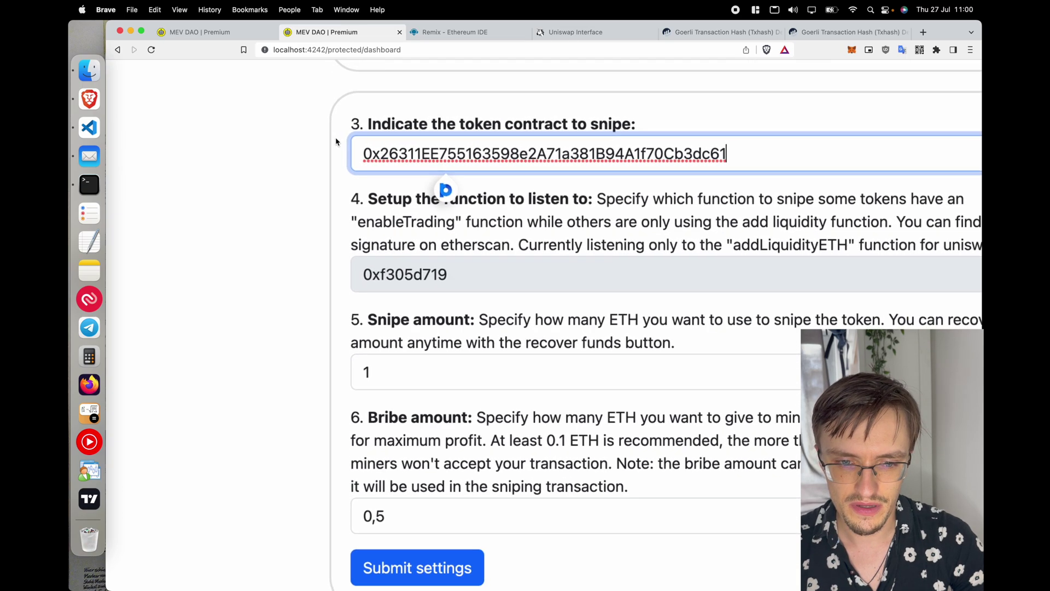
pyautogui.scroll(-5, 558, 129)
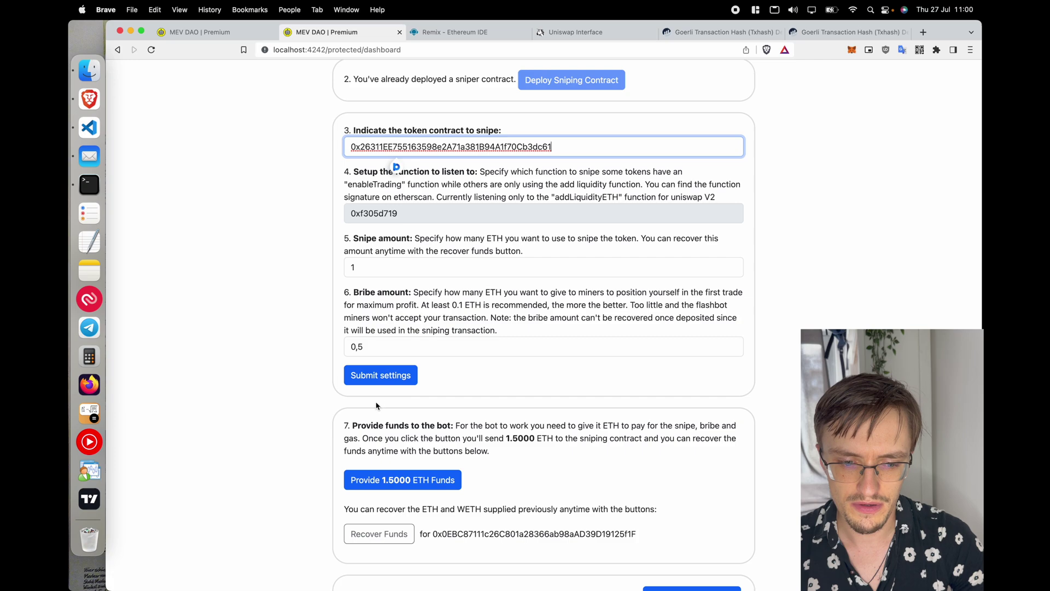
# Submit the sniper settings, dismiss the confirmation, and return to Remix
pyautogui.click(381, 375)
pyautogui.click(633, 108)
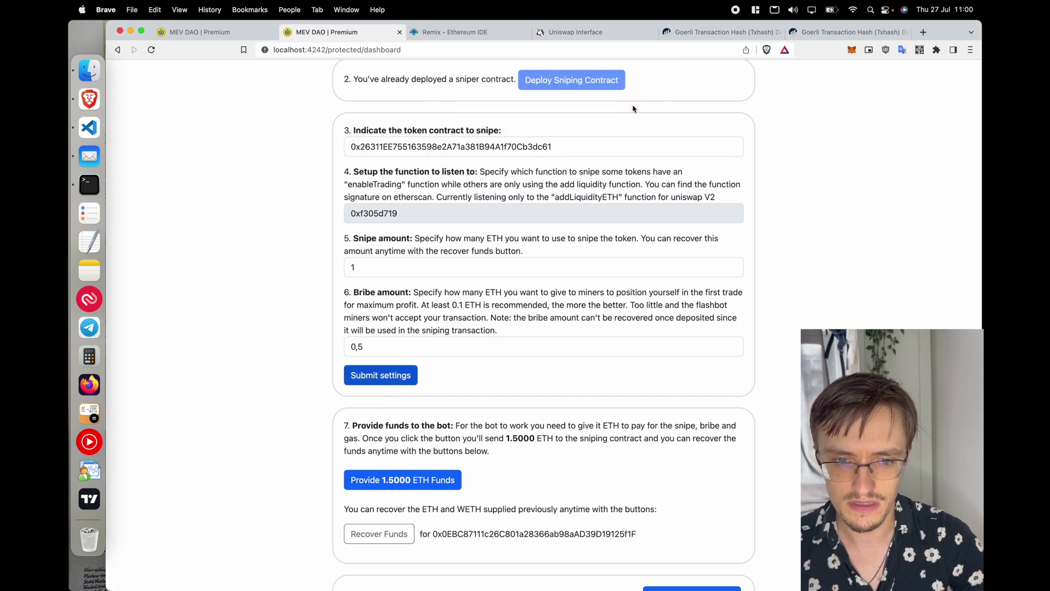
pyautogui.scroll(-5, 639, 274)
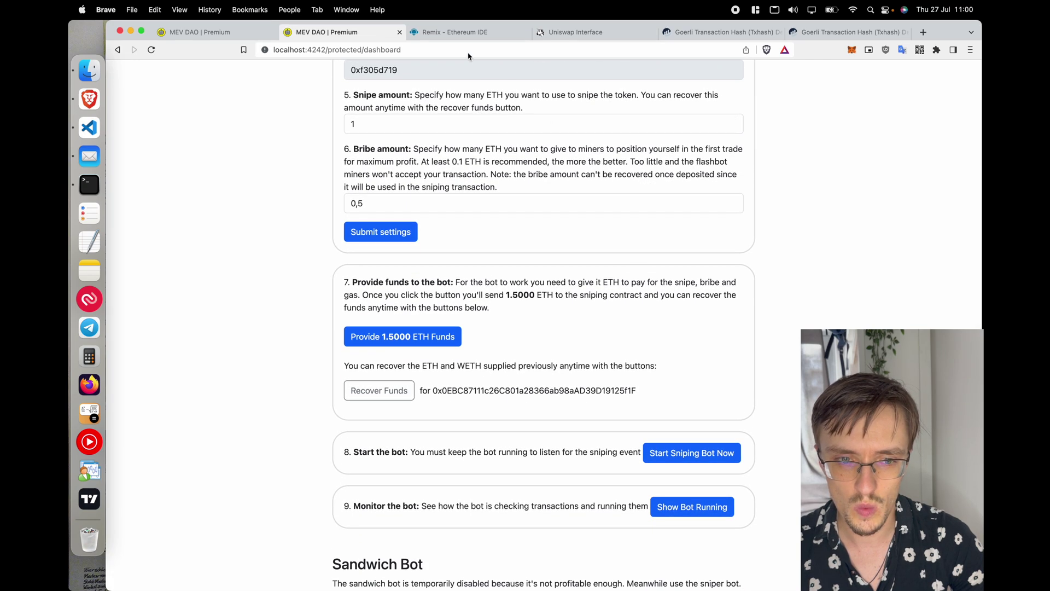
pyautogui.scroll(10, 589, 256)
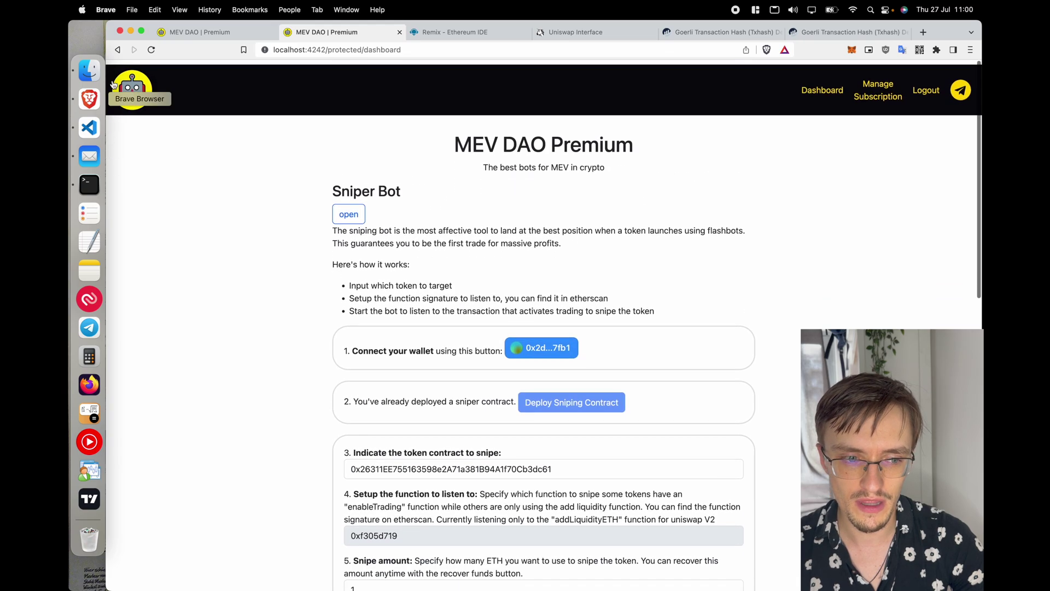
pyautogui.scroll(-1, 530, 218)
pyautogui.scroll(-8, 530, 218)
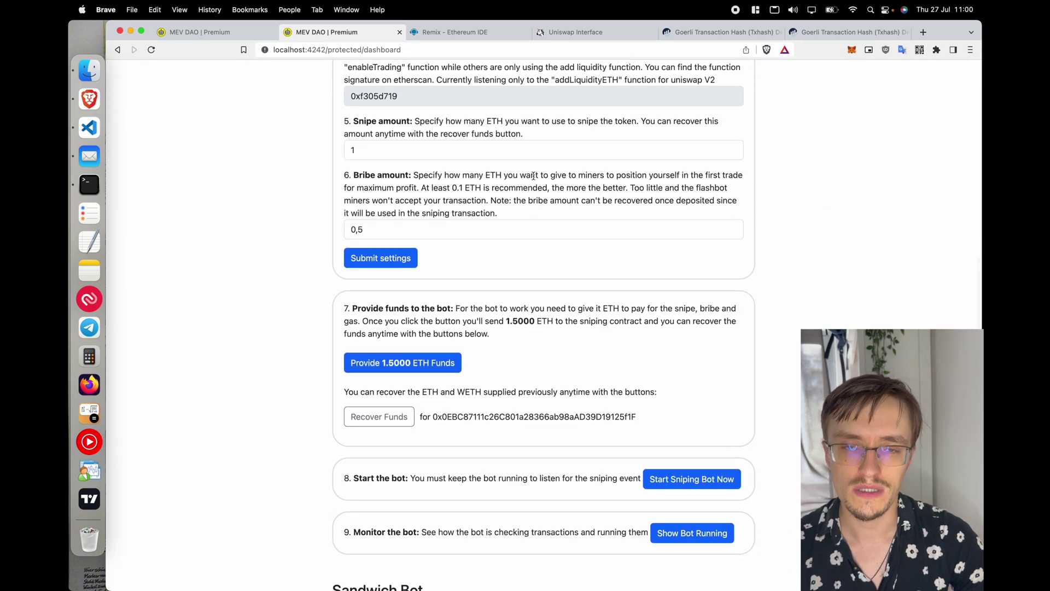
pyautogui.click(491, 31)
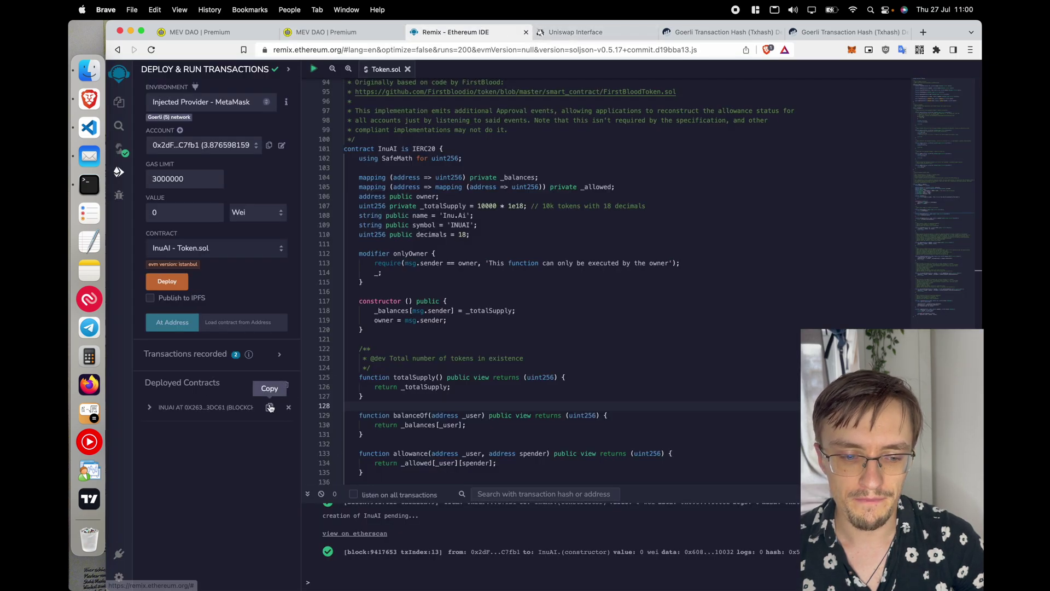
# Close the submitted dialog and reach Uniswap's Add V2 Liquidity form via Pools > More
pyautogui.click(576, 32)
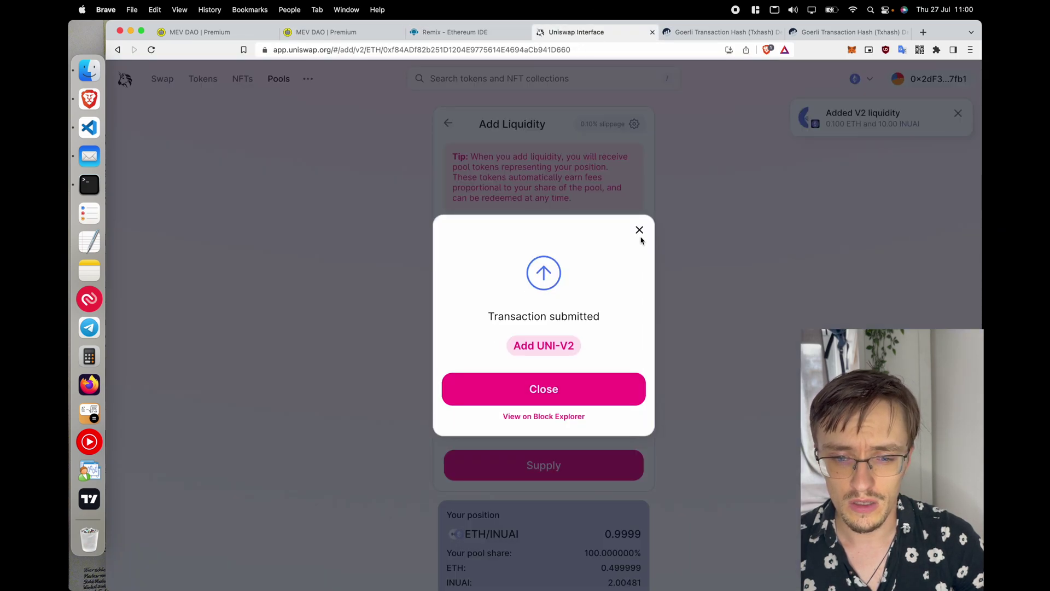
pyautogui.click(640, 230)
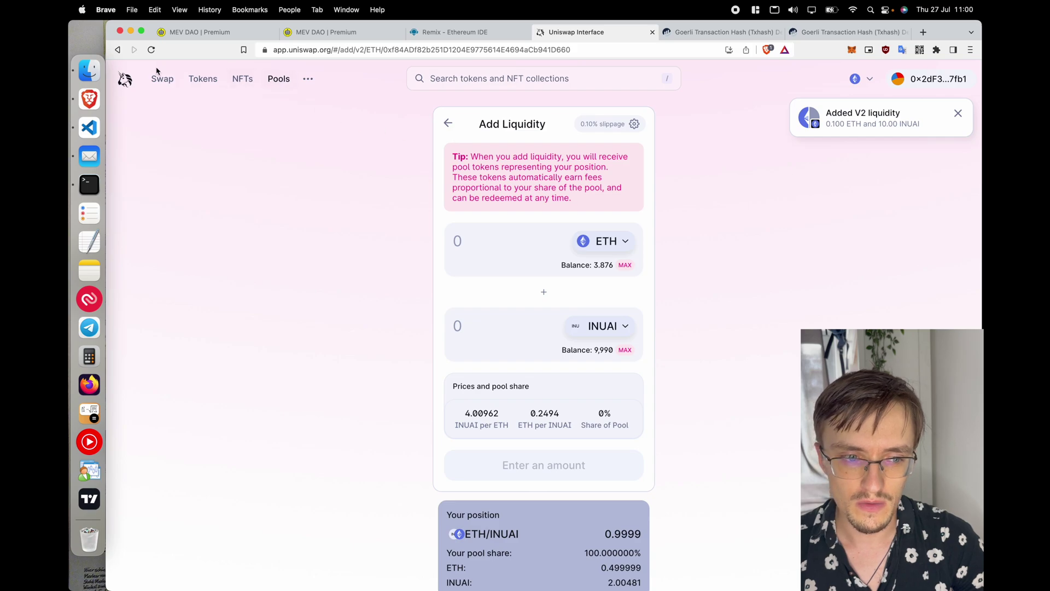
pyautogui.click(125, 81)
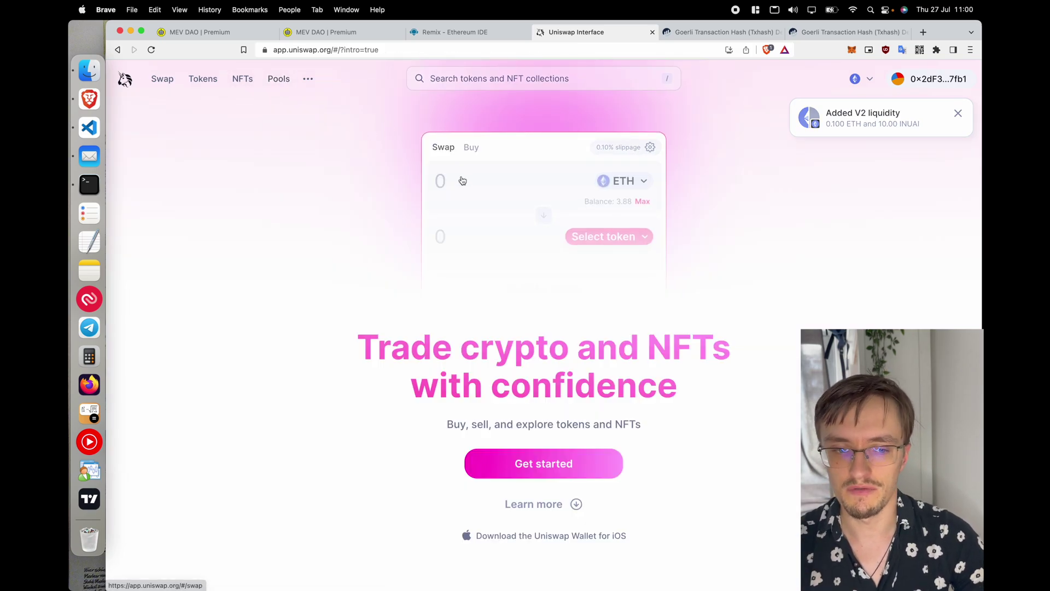
pyautogui.click(279, 79)
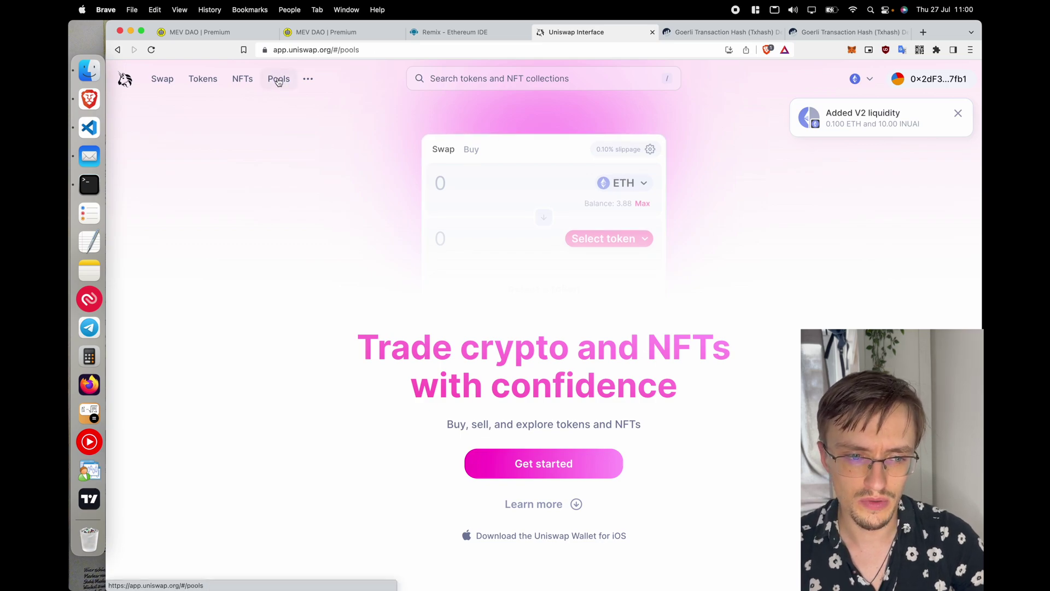
pyautogui.click(675, 145)
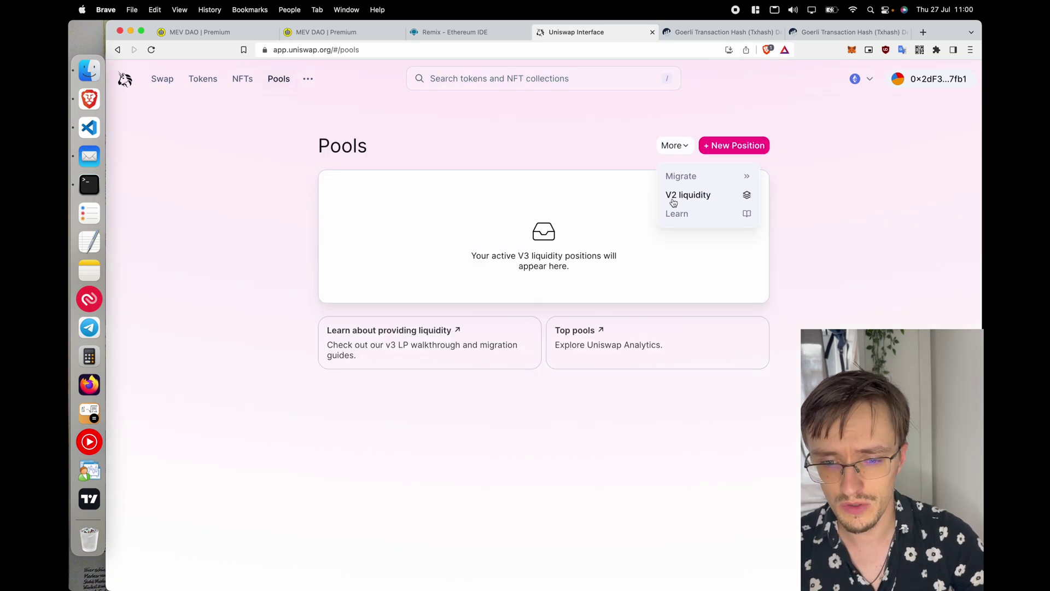
pyautogui.click(701, 202)
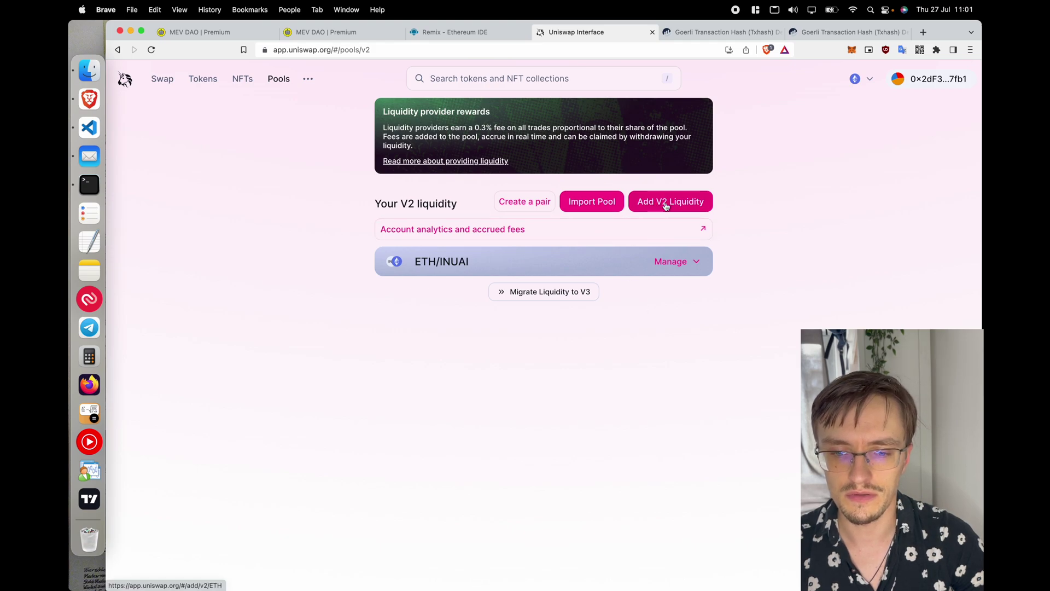
pyautogui.click(668, 206)
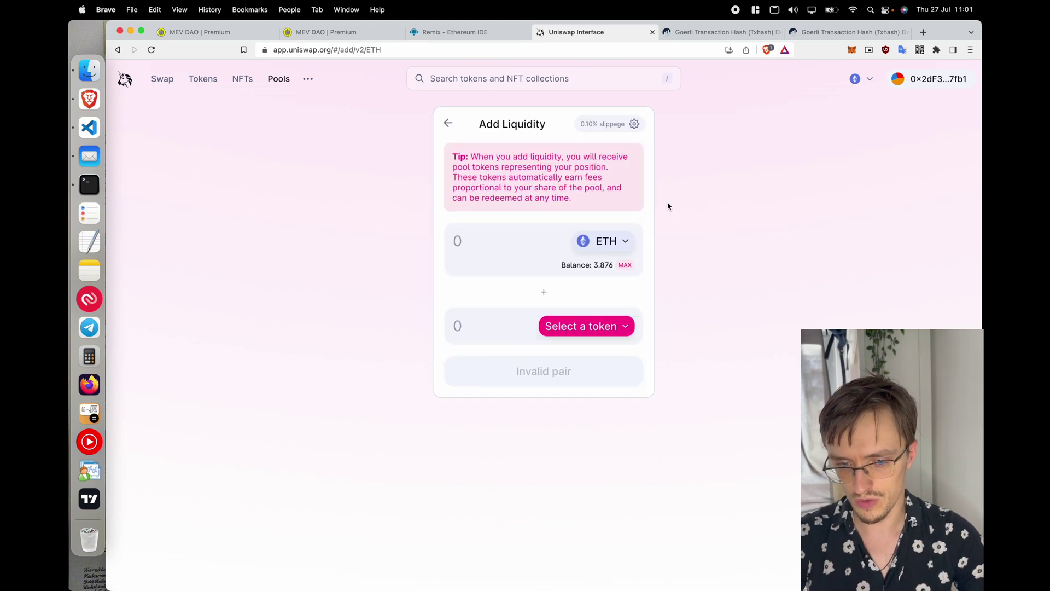
# Import the Inu.Ai token by its contract address as the pair's second token
pyautogui.click(595, 322)
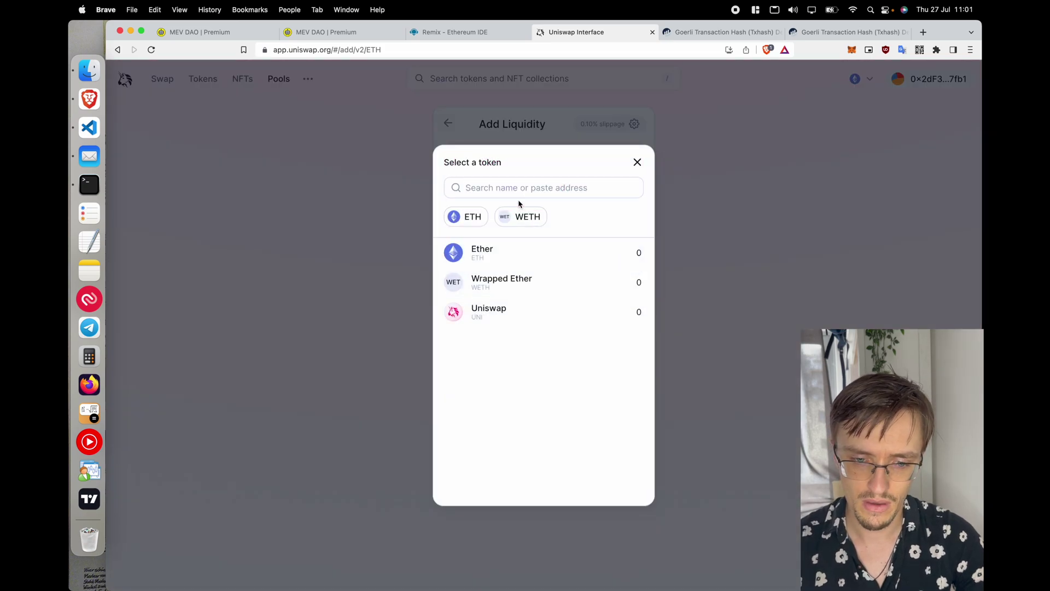
pyautogui.press('super+v')
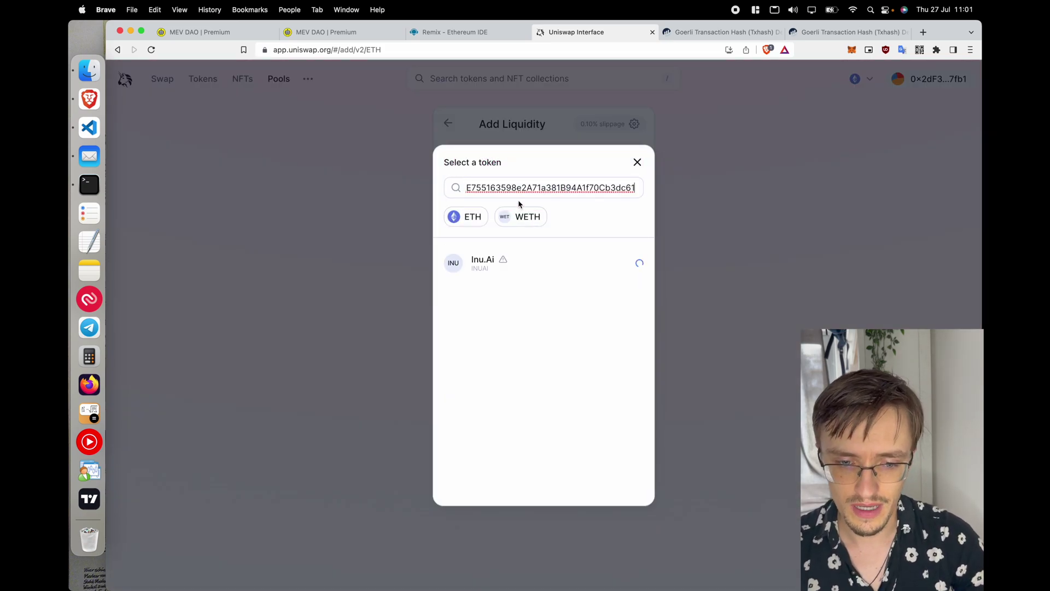
pyautogui.click(520, 259)
pyautogui.click(549, 382)
# Enter 0.1 ETH and 10 INUAI and approve INUAI spending with a Max cap
pyautogui.click(484, 166)
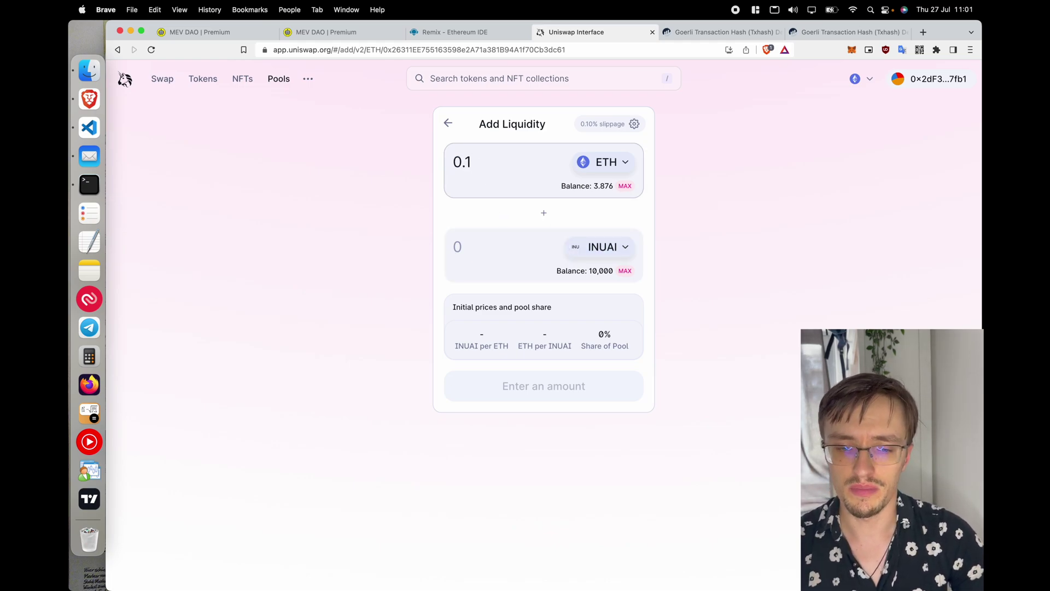
pyautogui.click(525, 247)
pyautogui.write('10')
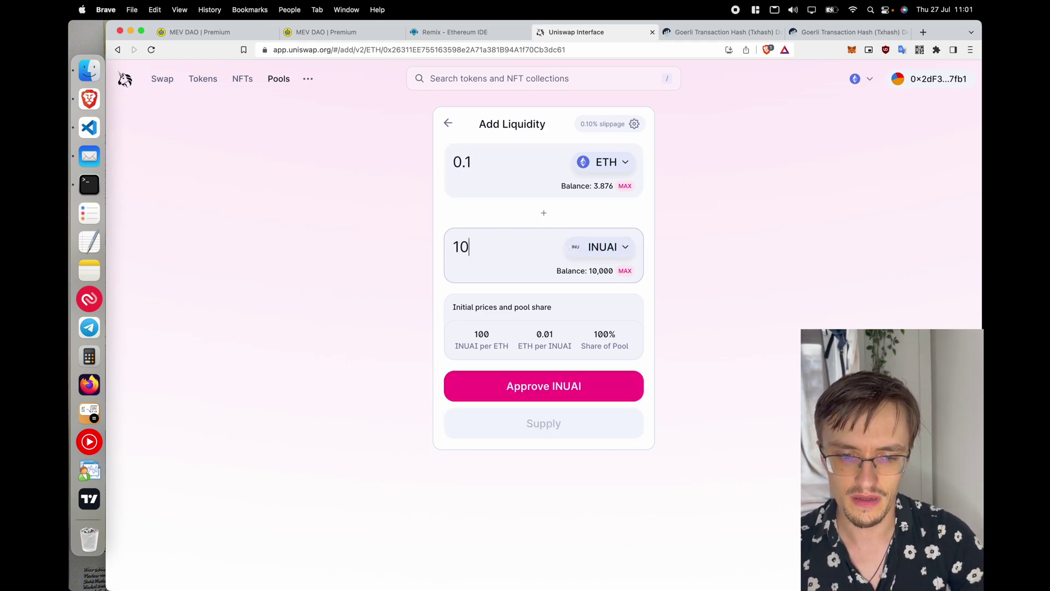
pyautogui.click(522, 400)
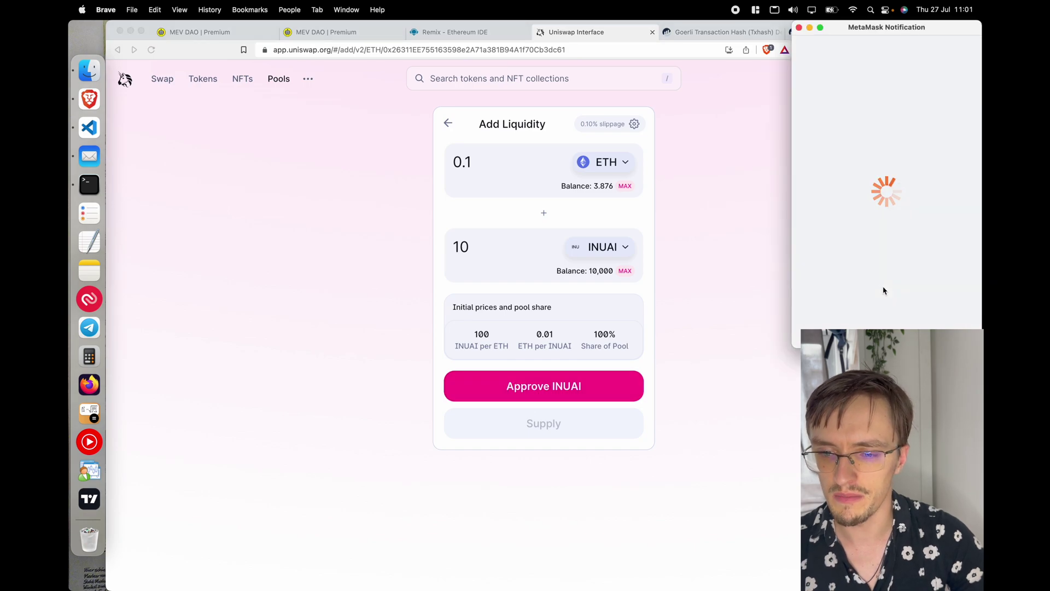
pyautogui.scroll(-1, 883, 291)
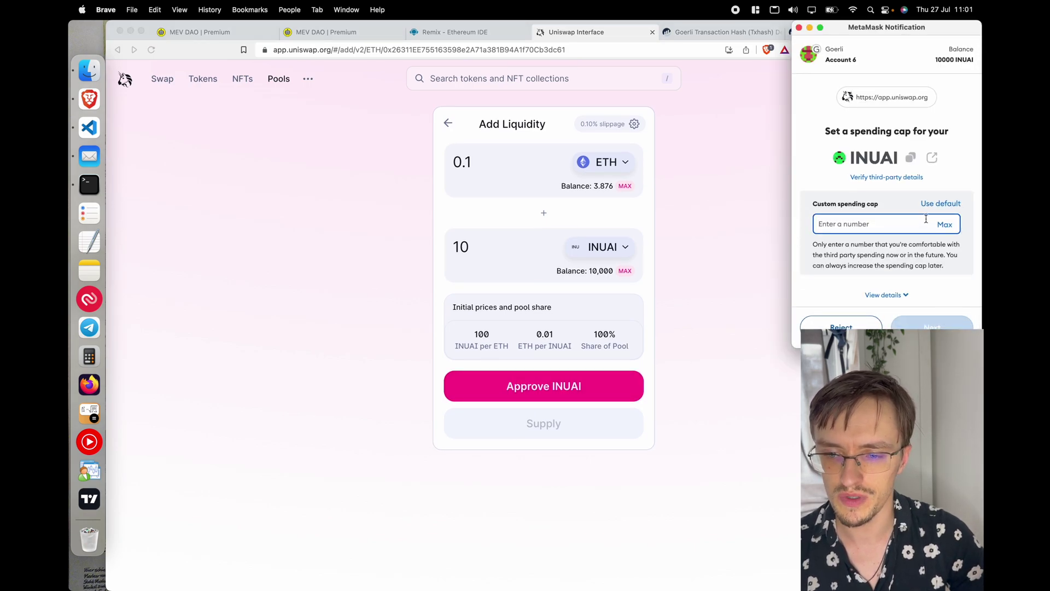
pyautogui.click(944, 224)
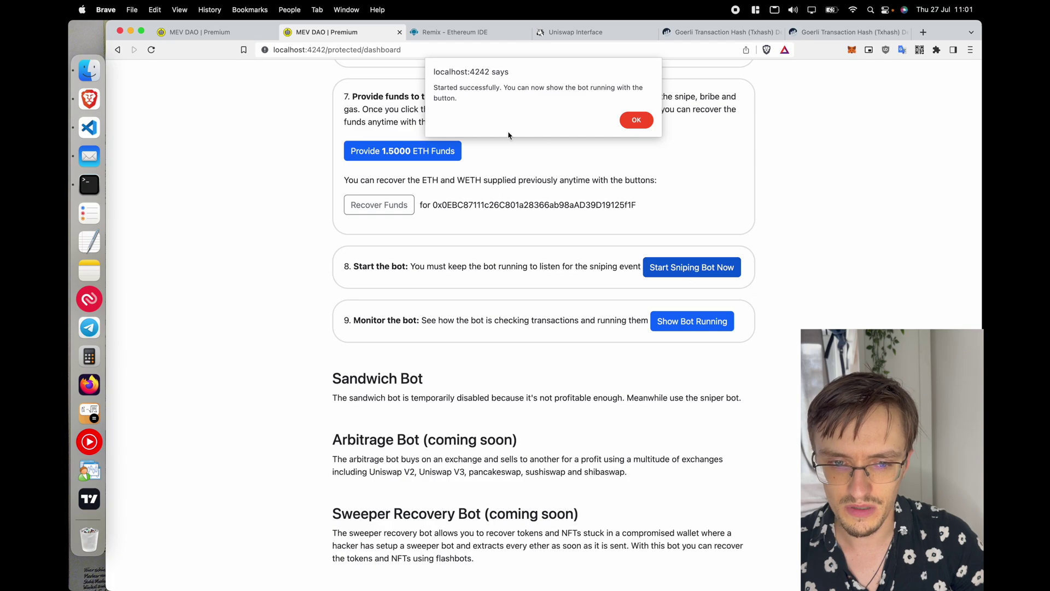
# Dismiss the bot-start confirmation and show the bot's live transaction log
pyautogui.moveTo(440, 88); pyautogui.dragTo(510, 87)
pyautogui.click(636, 119)
pyautogui.click(713, 325)
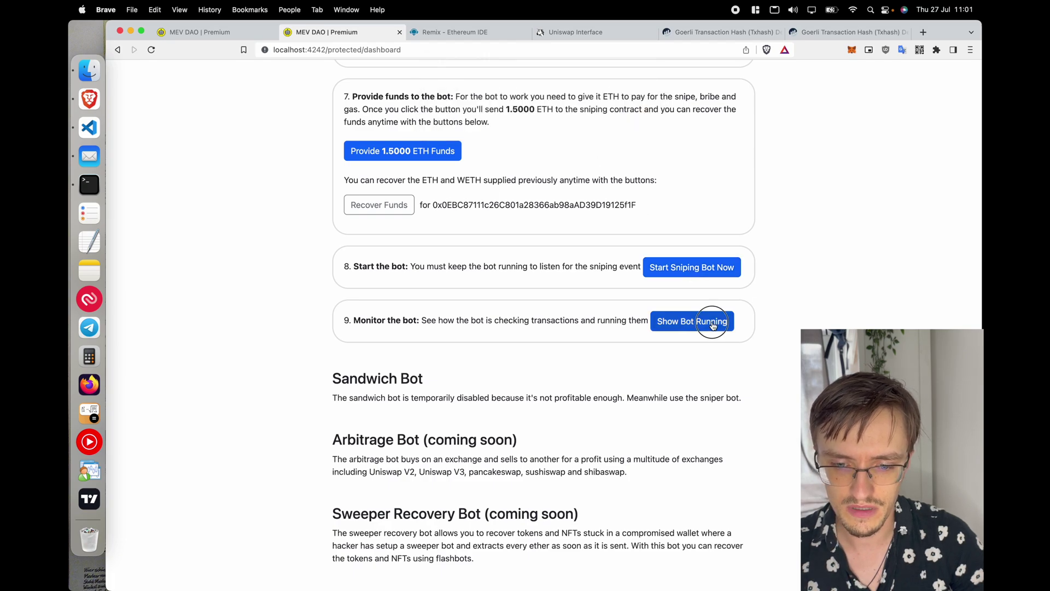
pyautogui.scroll(-3, 383, 275)
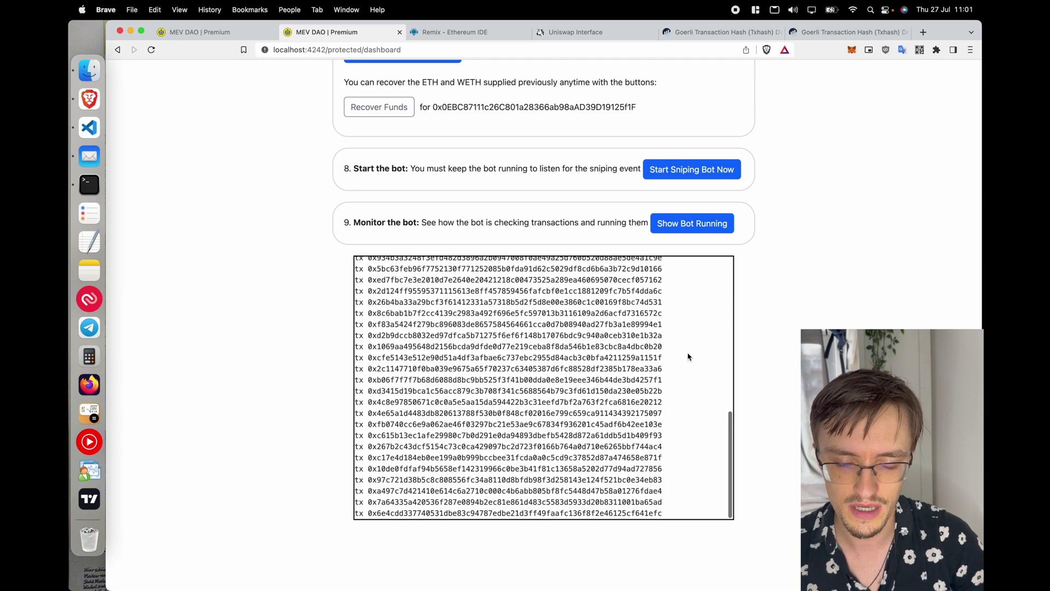
pyautogui.scroll(5, 445, 135)
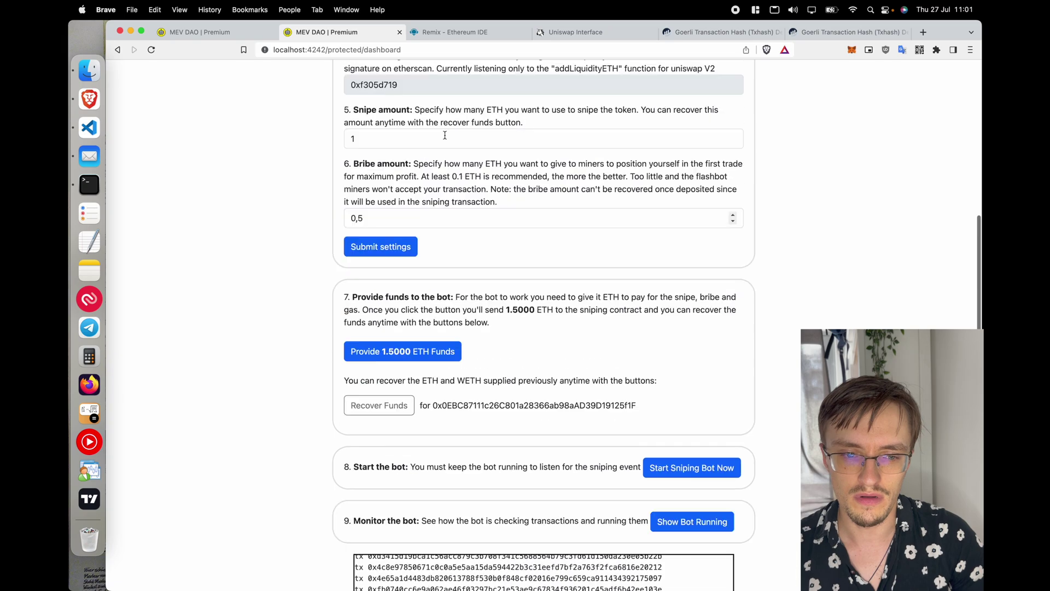
pyautogui.scroll(4, 445, 135)
# Select the sniped token address and the addLiquidityETH function name in the bot settings
pyautogui.doubleClick(376, 262)
pyautogui.scroll(-1, 612, 398)
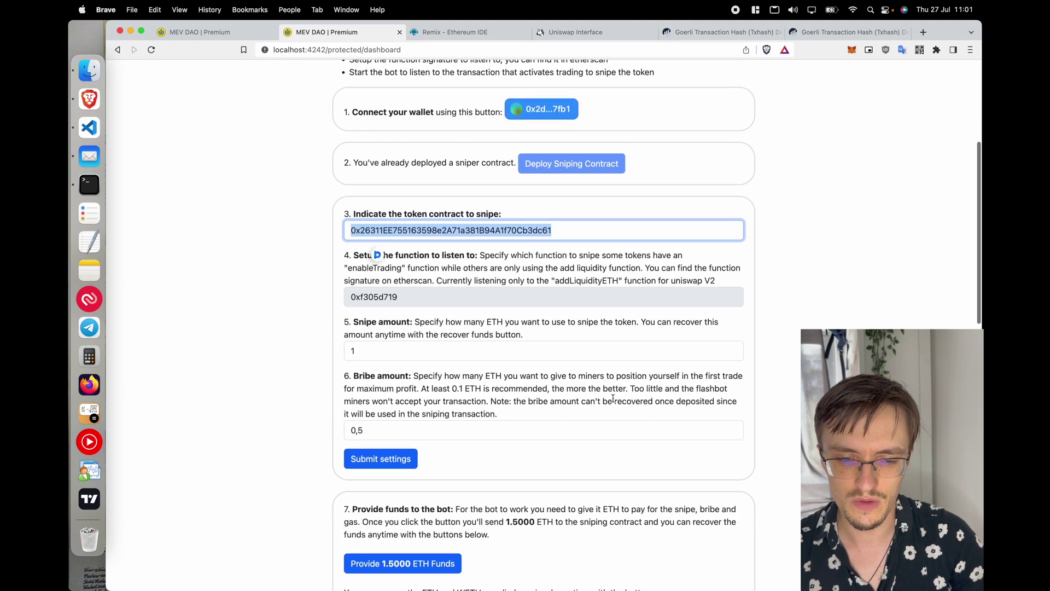
pyautogui.doubleClick(586, 280)
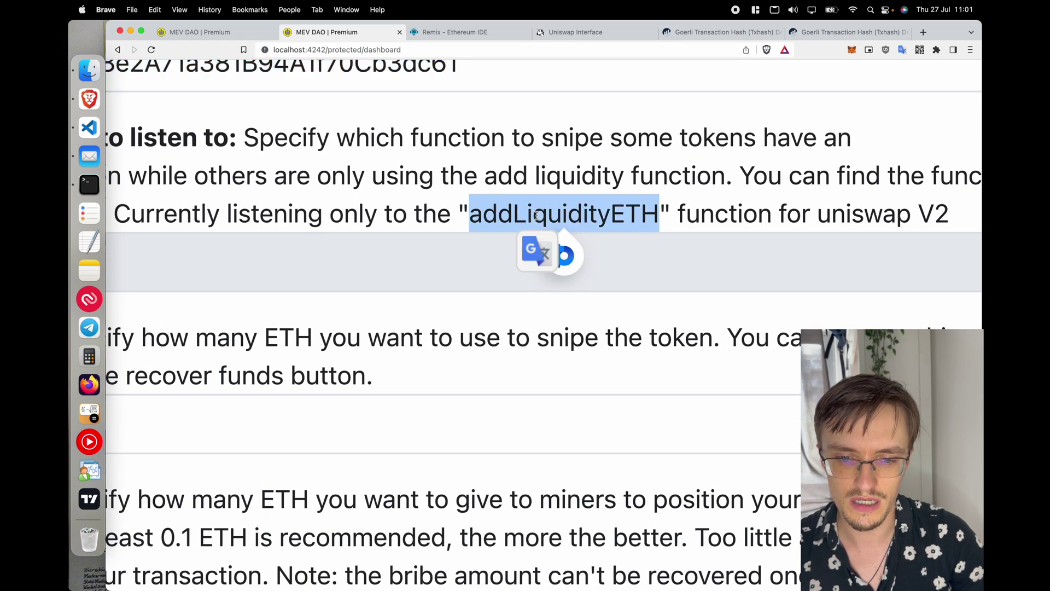
pyautogui.click(362, 430)
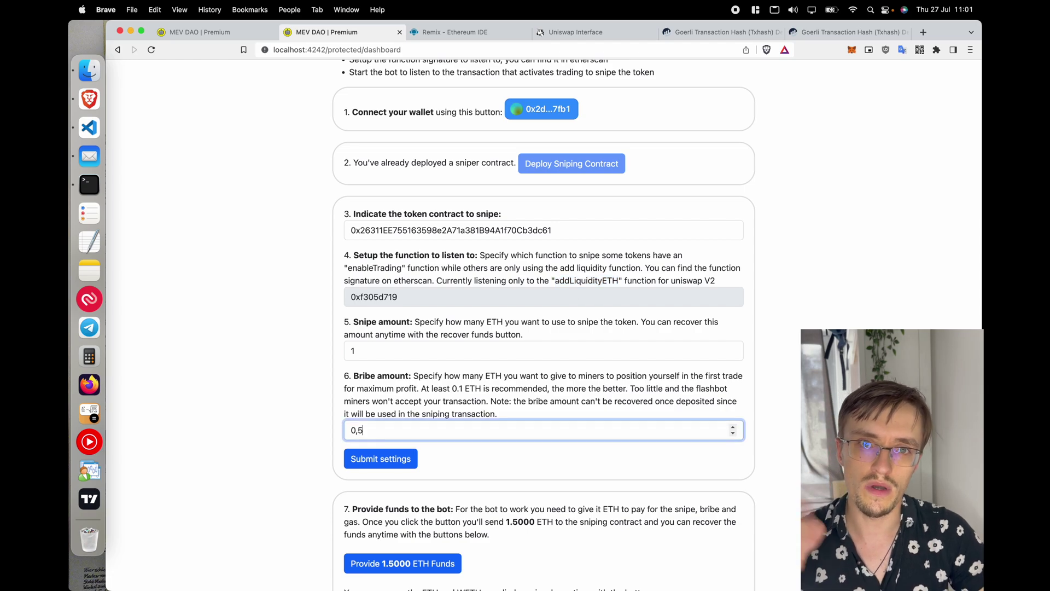
pyautogui.scroll(-10, 487, 323)
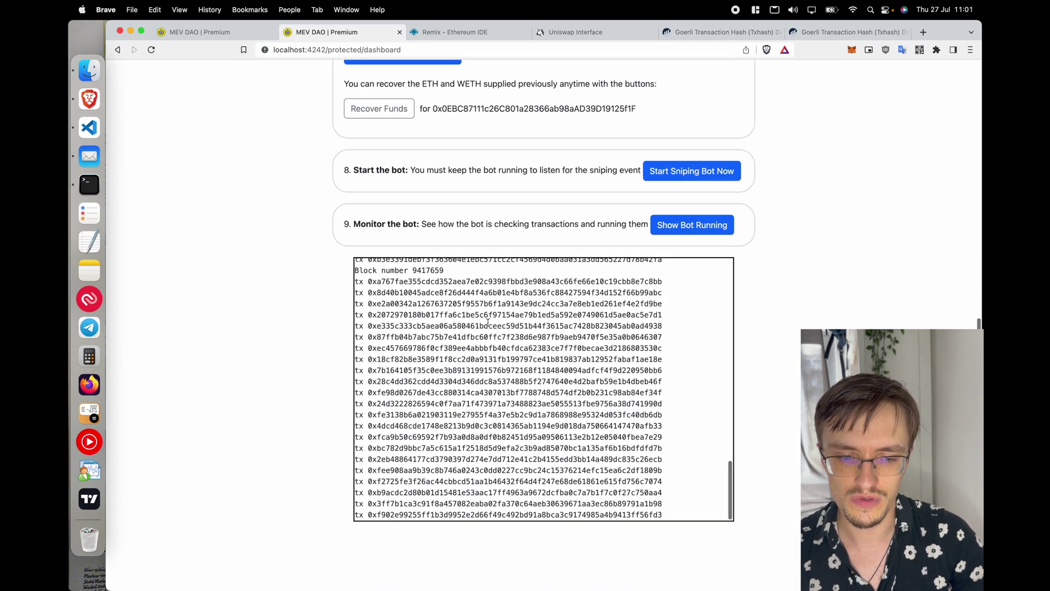
# Supply 0.1 ETH and 10 INUAI with Create Pool & Supply, confirming in MetaMask
pyautogui.click(572, 34)
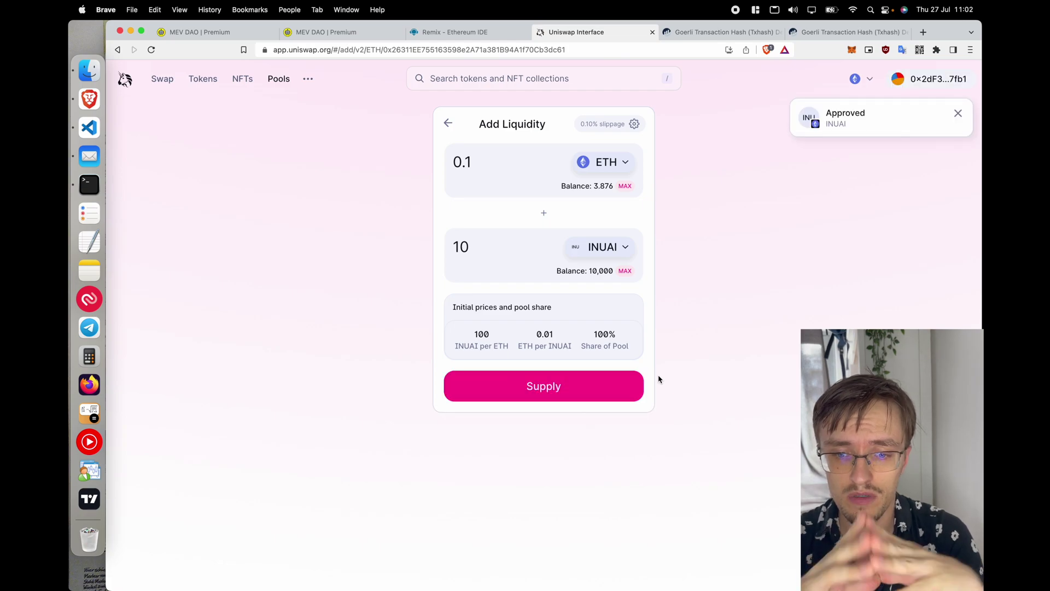
pyautogui.click(590, 386)
pyautogui.click(550, 404)
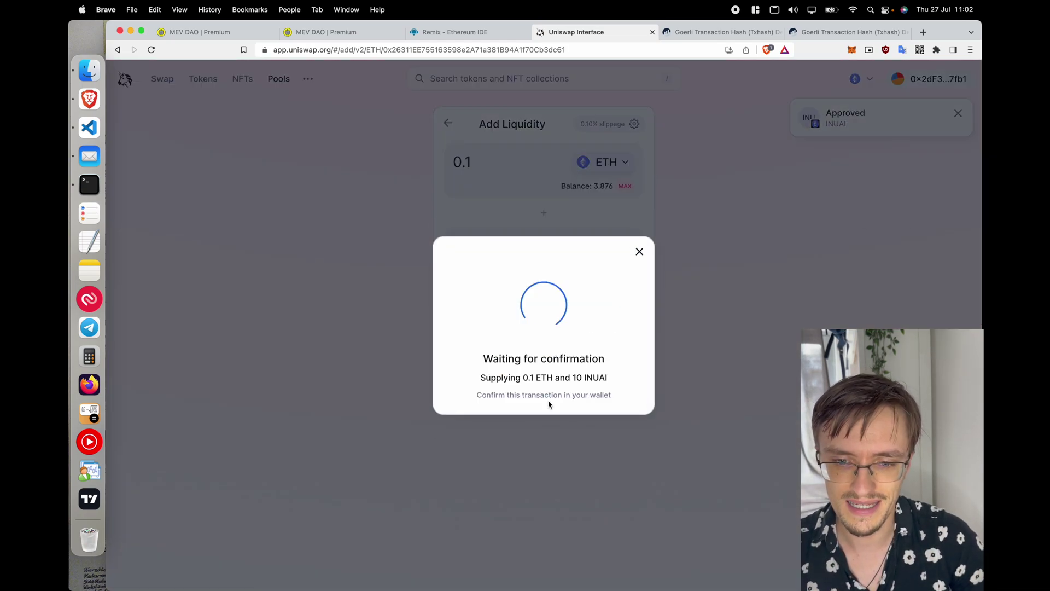
pyautogui.scroll(-2, 869, 296)
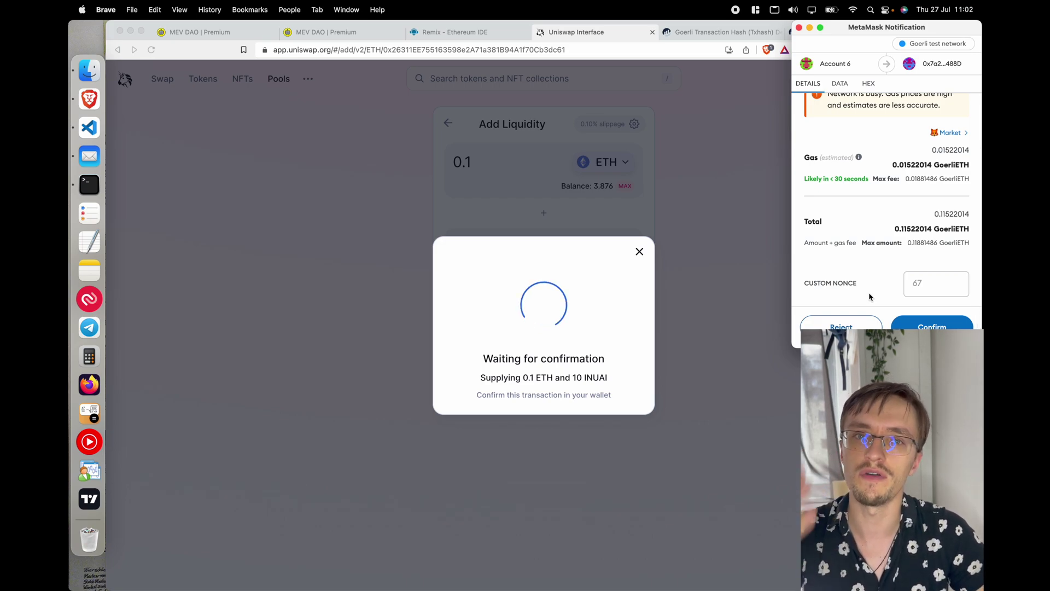
pyautogui.click(932, 325)
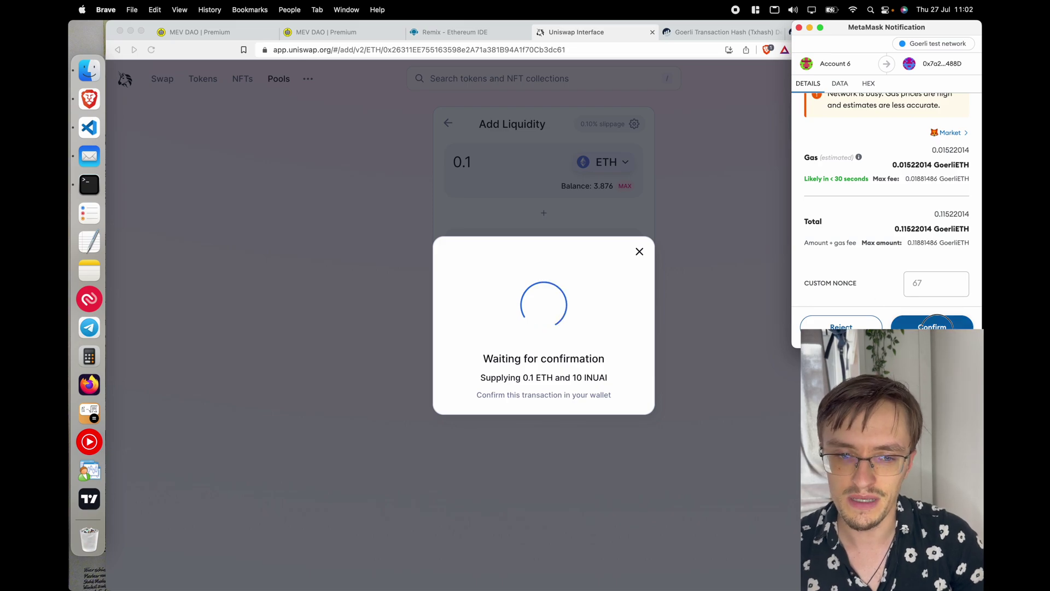
pyautogui.press('super+2')
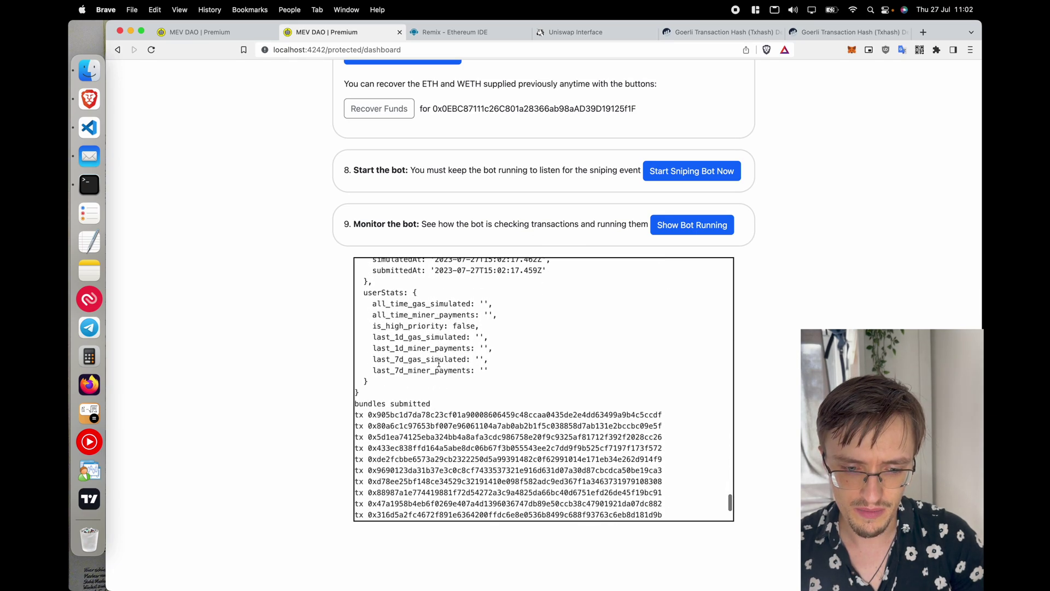
# Check the bot's server terminal, then scroll up through the dashboard's bot log
pyautogui.click(100, 196)
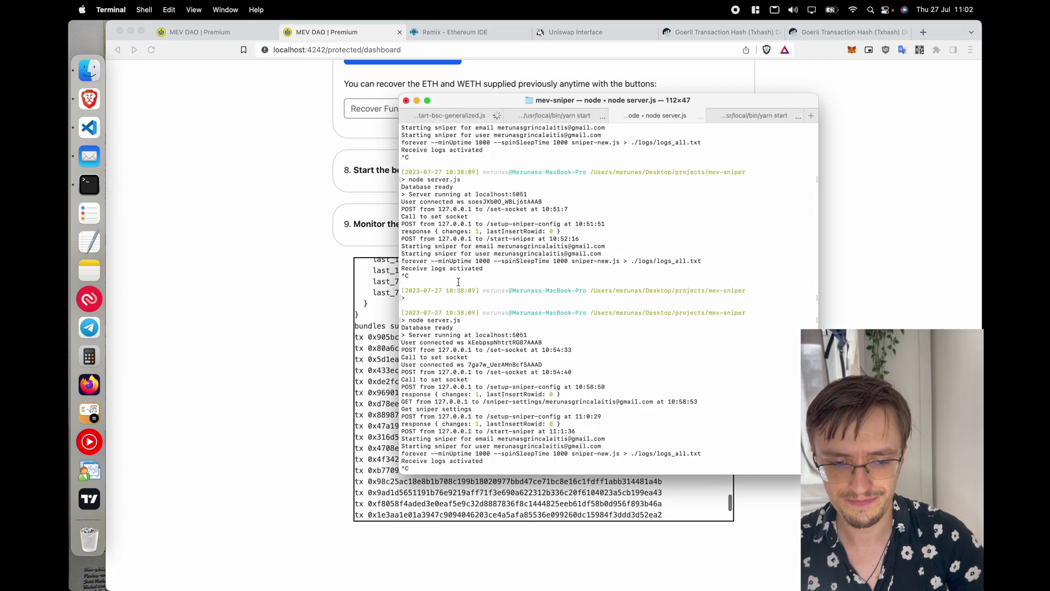
pyautogui.click(283, 328)
pyautogui.scroll(10, 504, 358)
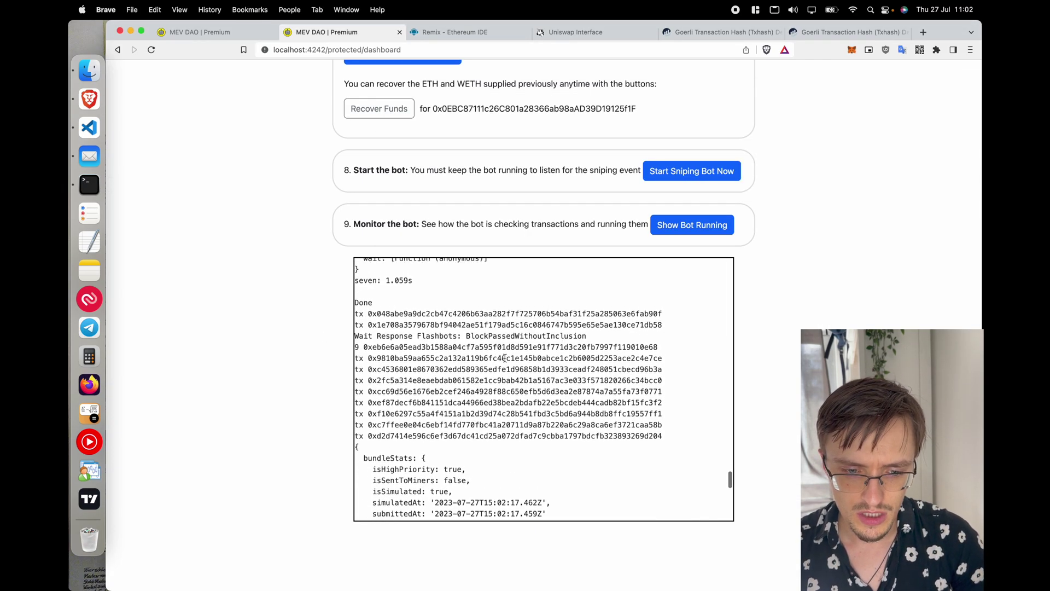
pyautogui.scroll(10, 505, 358)
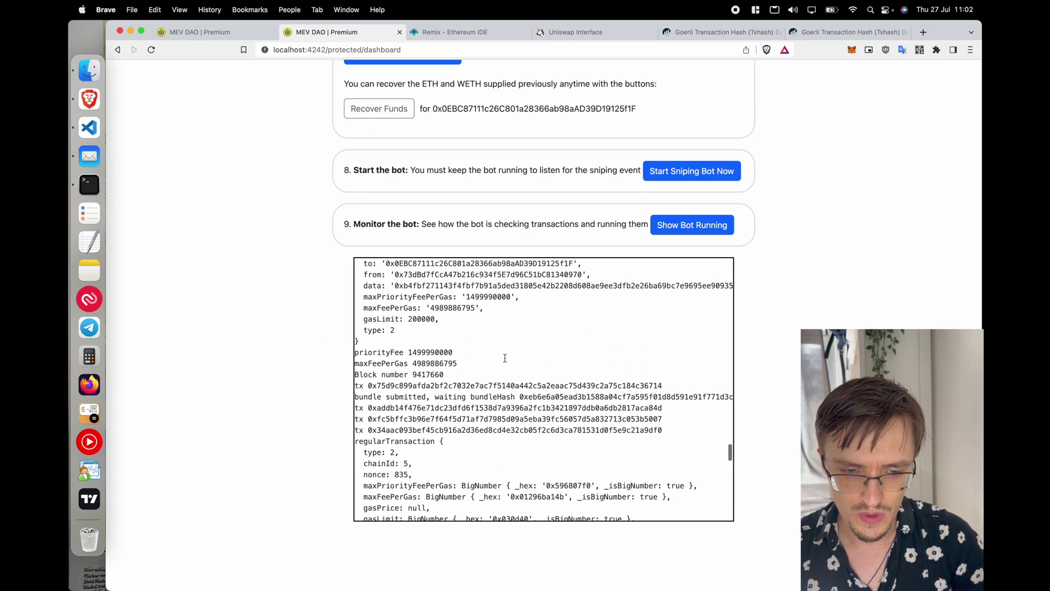
pyautogui.scroll(10, 504, 359)
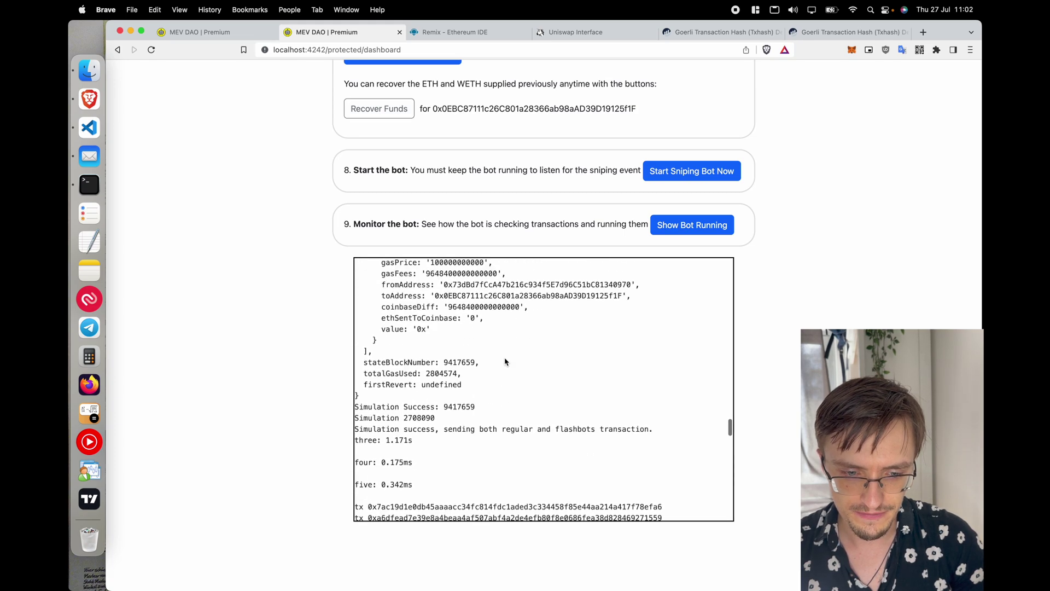
pyautogui.scroll(1, 504, 358)
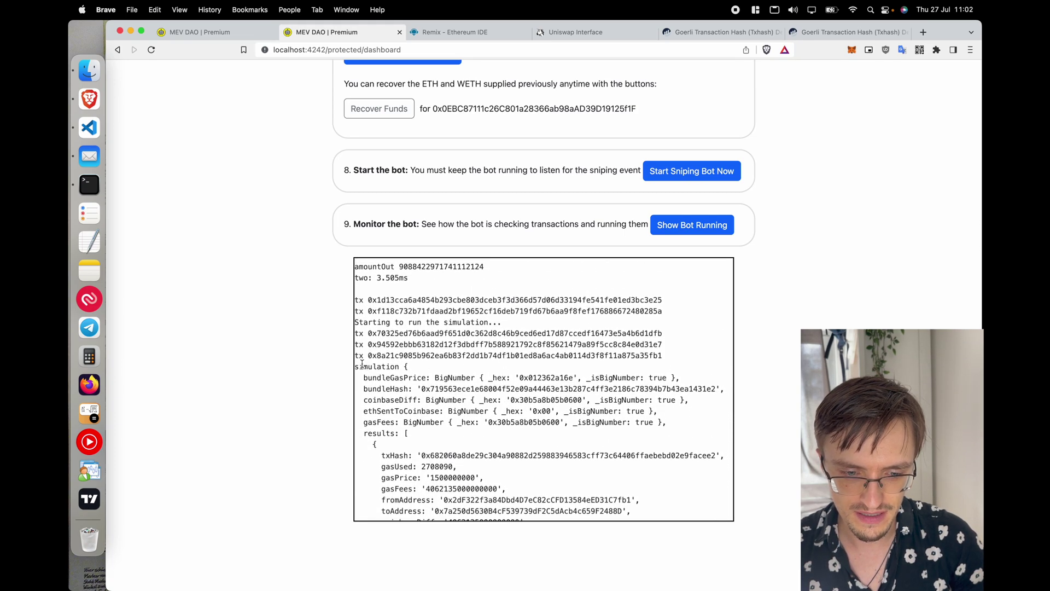
# Highlight the simulation success and bundle submission lines at block 9417660
pyautogui.moveTo(362, 363); pyautogui.dragTo(520, 457)
pyautogui.scroll(-3, 521, 458)
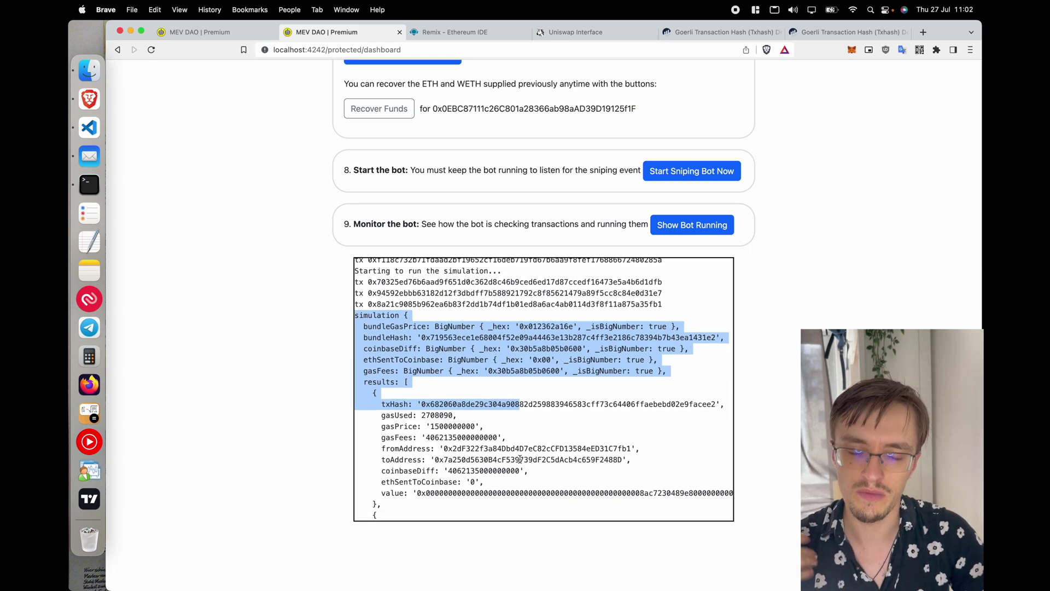
pyautogui.scroll(-11, 520, 459)
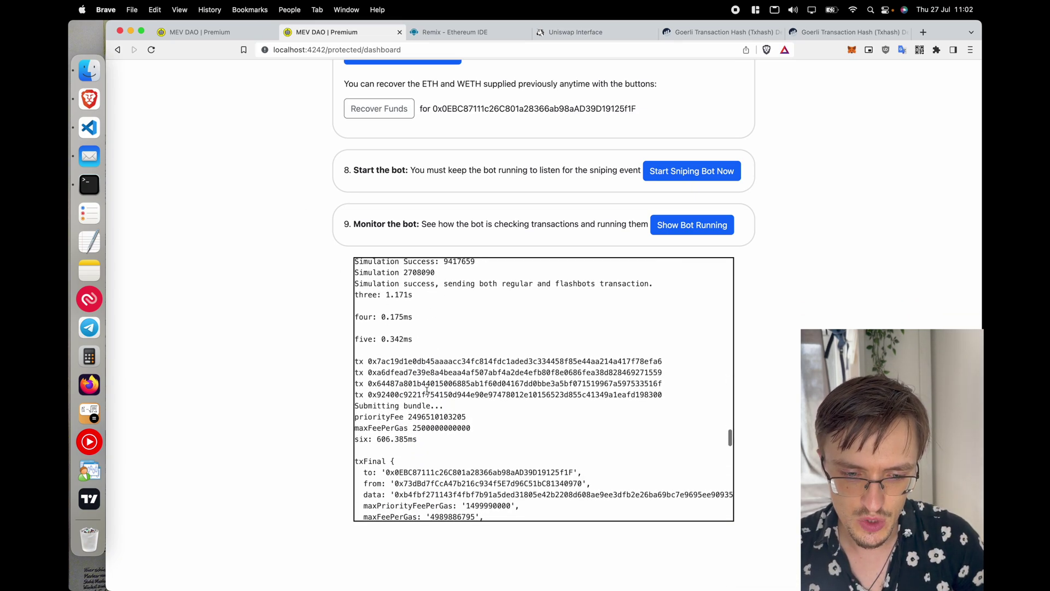
pyautogui.moveTo(354, 359); pyautogui.dragTo(322, 310)
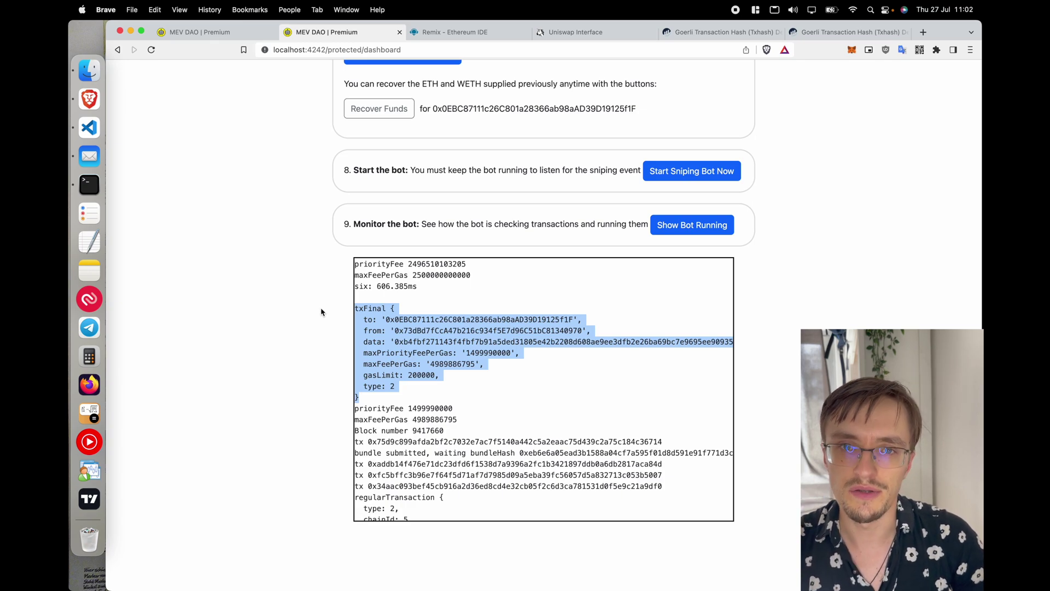
pyautogui.doubleClick(426, 319)
pyautogui.doubleClick(441, 331)
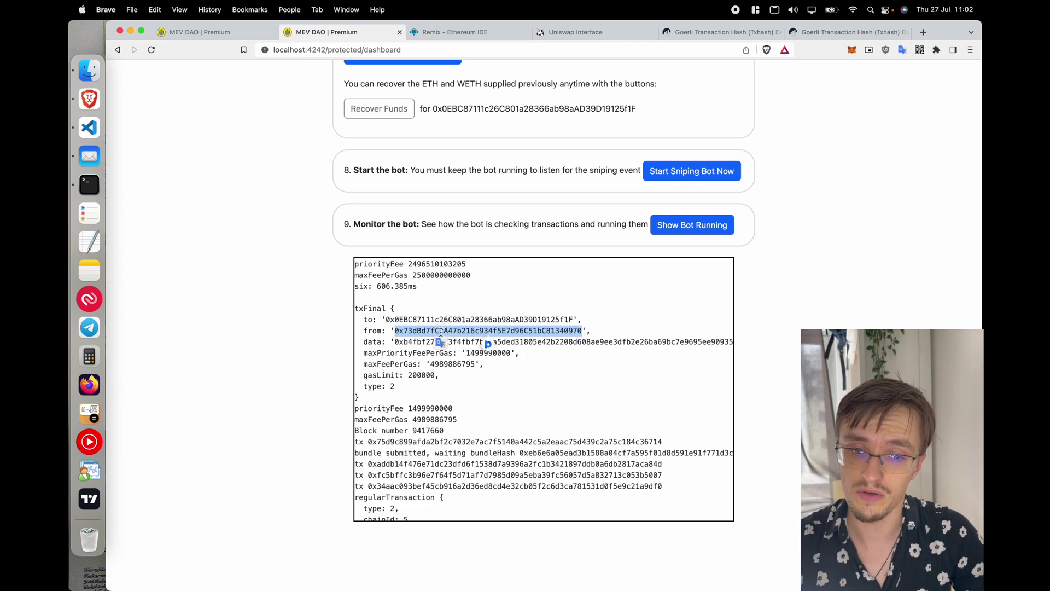
pyautogui.doubleClick(425, 321)
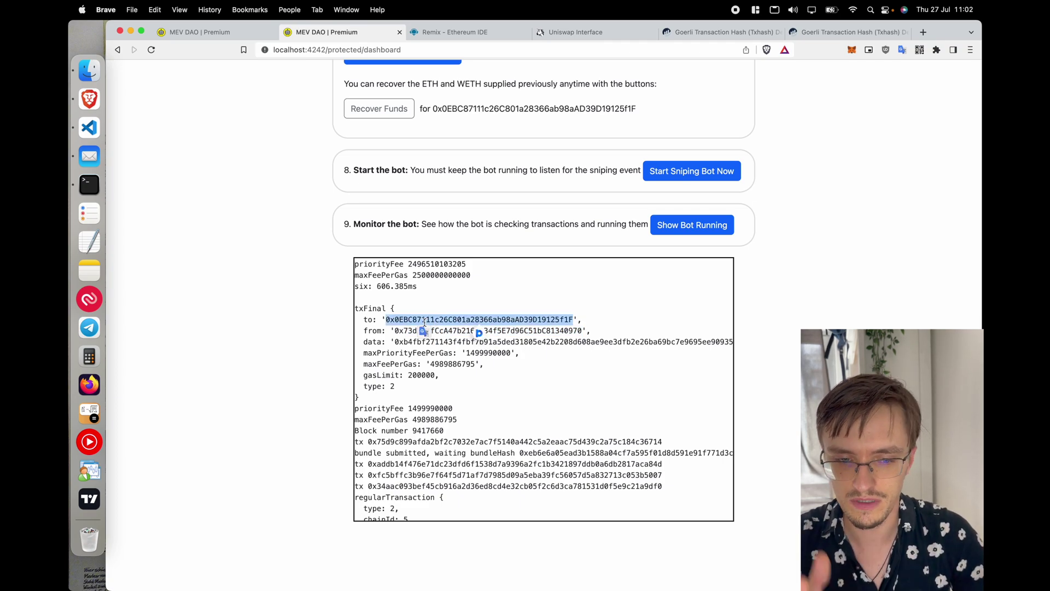
pyautogui.doubleClick(433, 331)
pyautogui.scroll(-2, 466, 418)
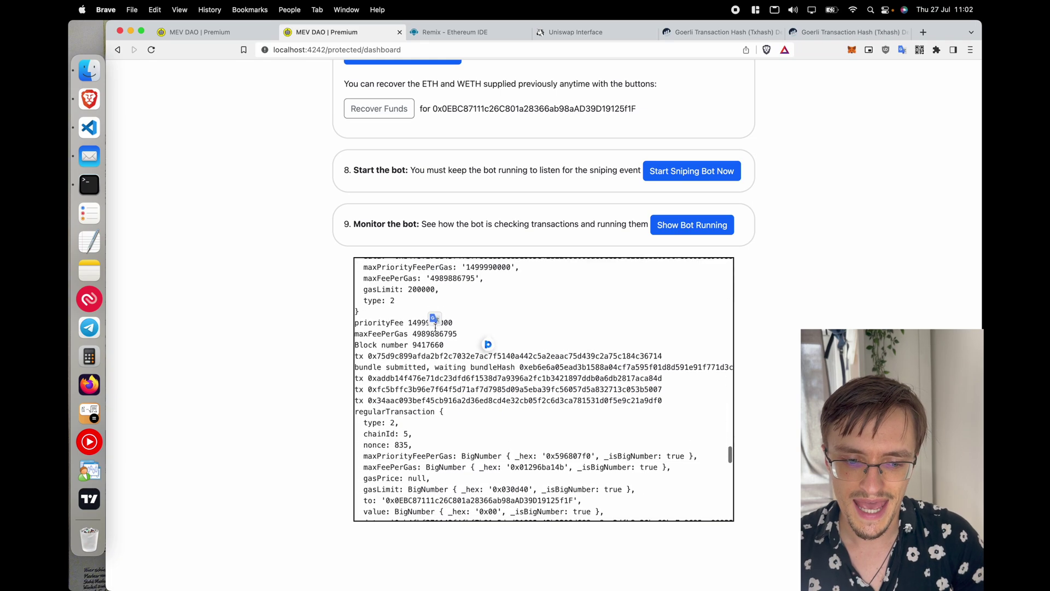
pyautogui.scroll(1, 466, 418)
pyautogui.click(390, 312)
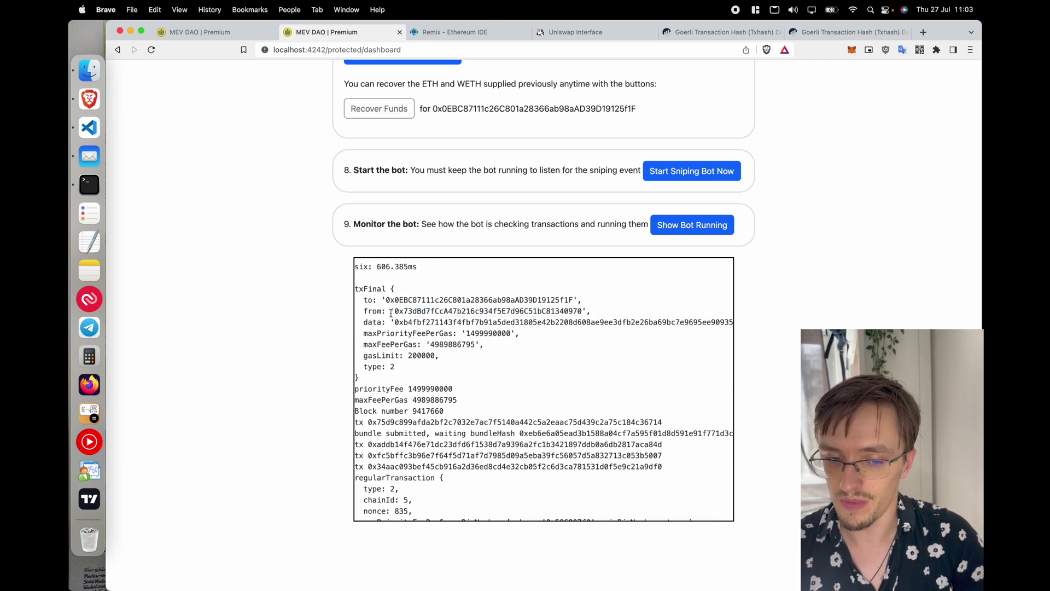
pyautogui.scroll(-5, 416, 339)
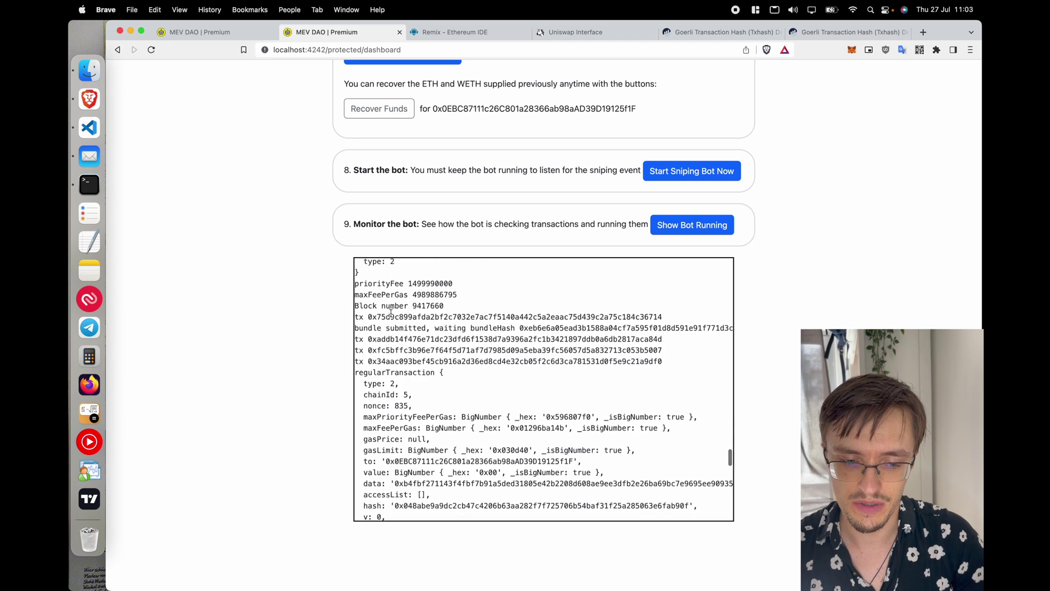
pyautogui.scroll(1, 458, 372)
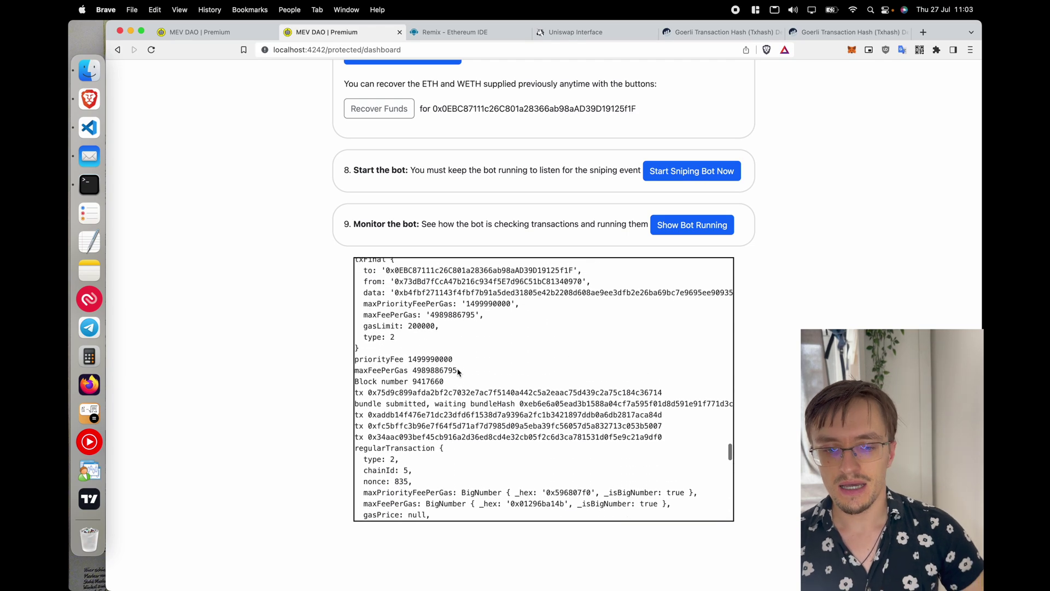
pyautogui.scroll(-5, 458, 372)
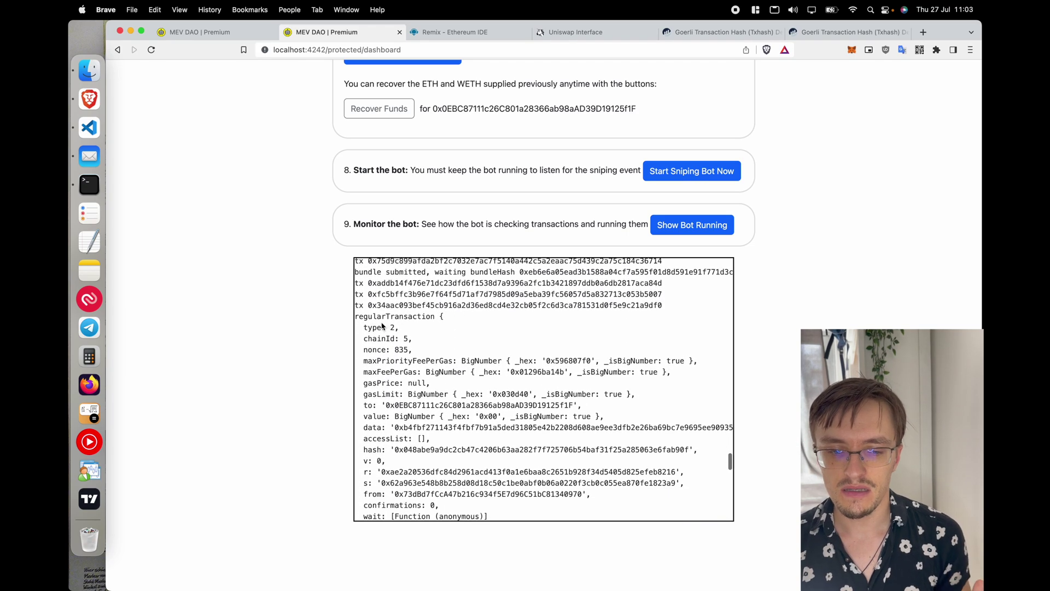
pyautogui.moveTo(366, 319); pyautogui.dragTo(509, 454)
pyautogui.scroll(10, 459, 428)
pyautogui.scroll(-10, 376, 331)
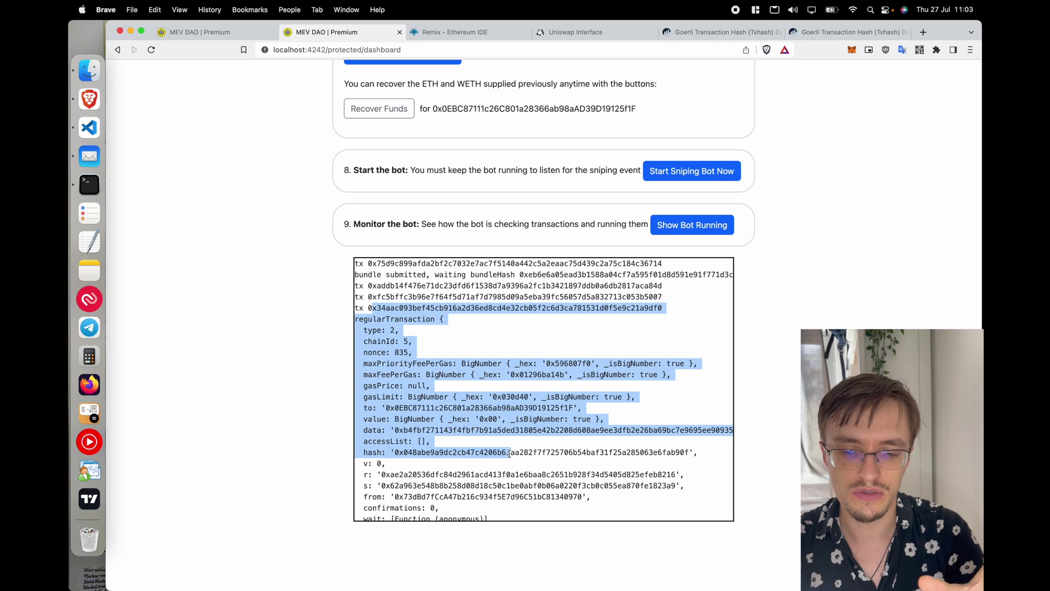
pyautogui.scroll(-8, 509, 454)
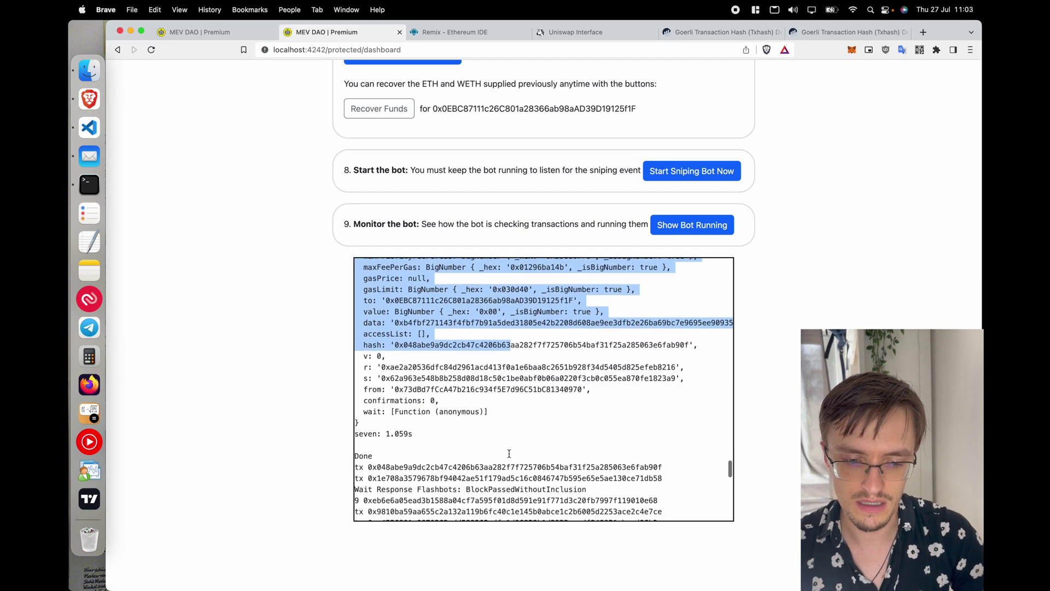
pyautogui.moveTo(368, 362); pyautogui.dragTo(353, 326)
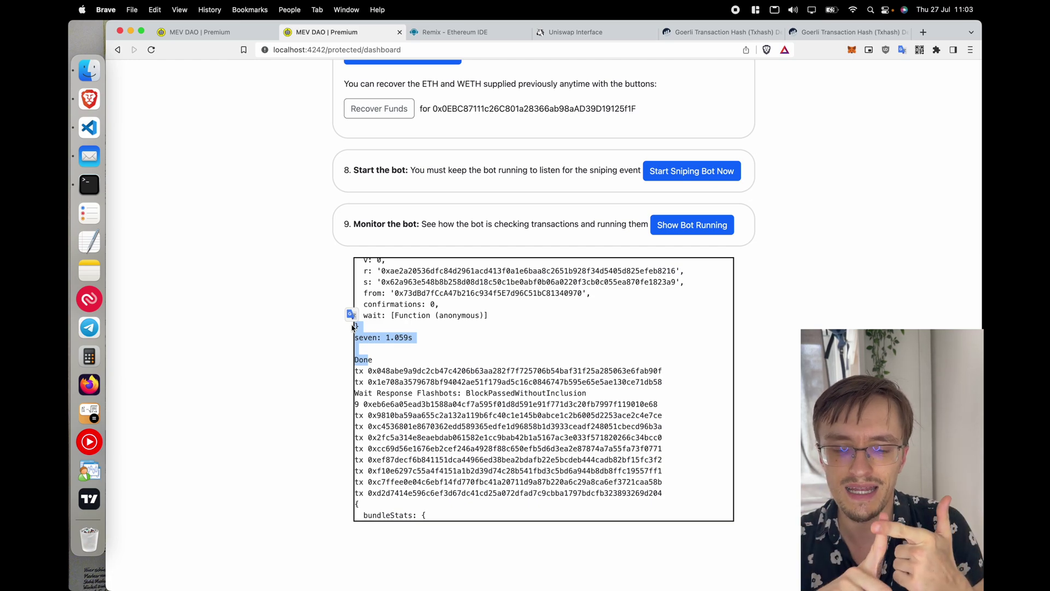
pyautogui.scroll(5, 599, 415)
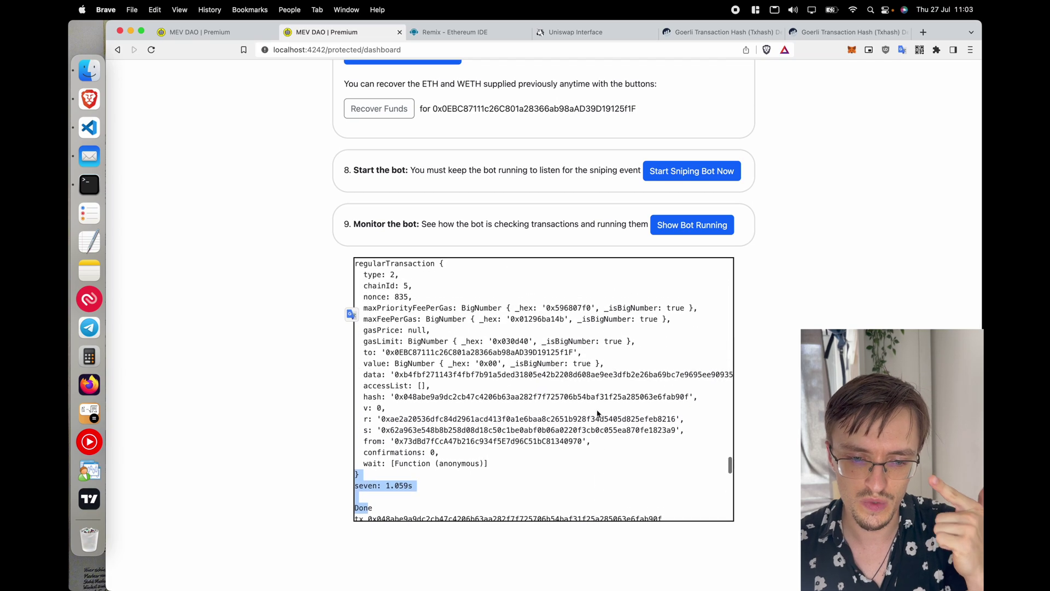
pyautogui.scroll(-3, 598, 414)
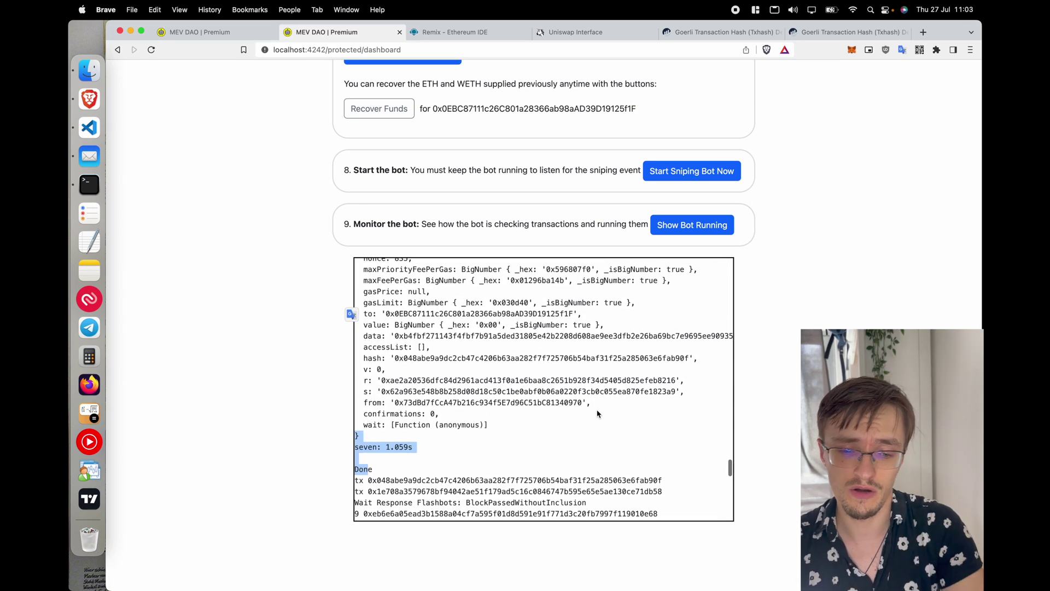
pyautogui.scroll(-3, 598, 414)
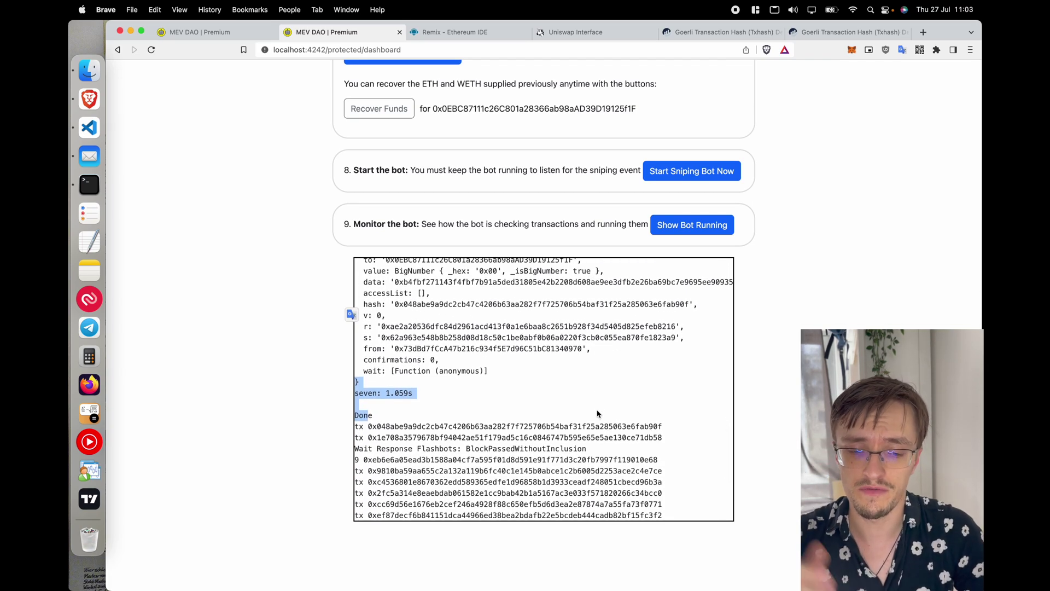
pyautogui.scroll(-13, 598, 414)
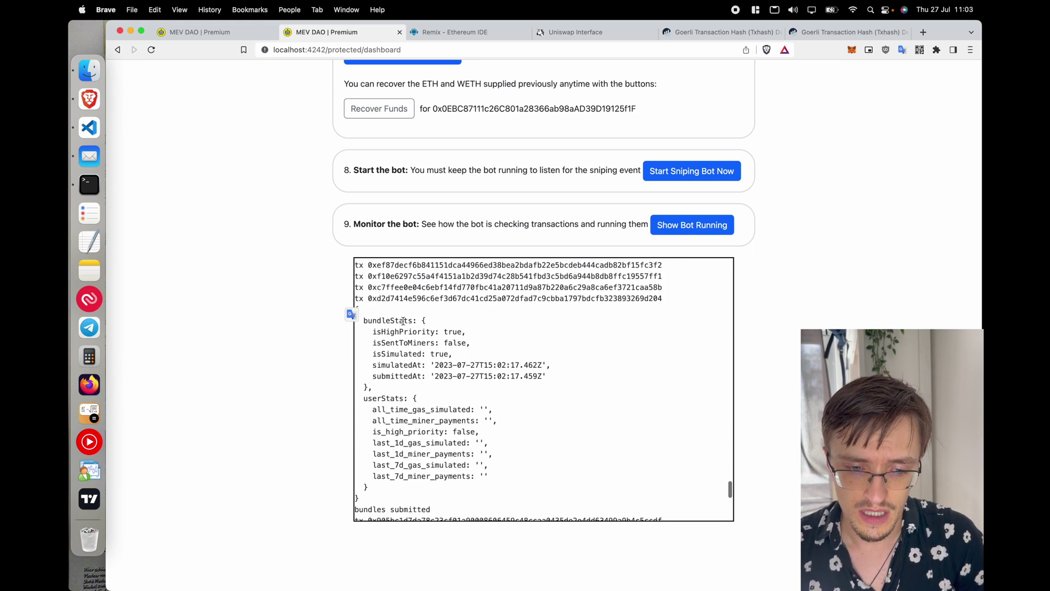
pyautogui.moveTo(357, 309); pyautogui.dragTo(440, 514)
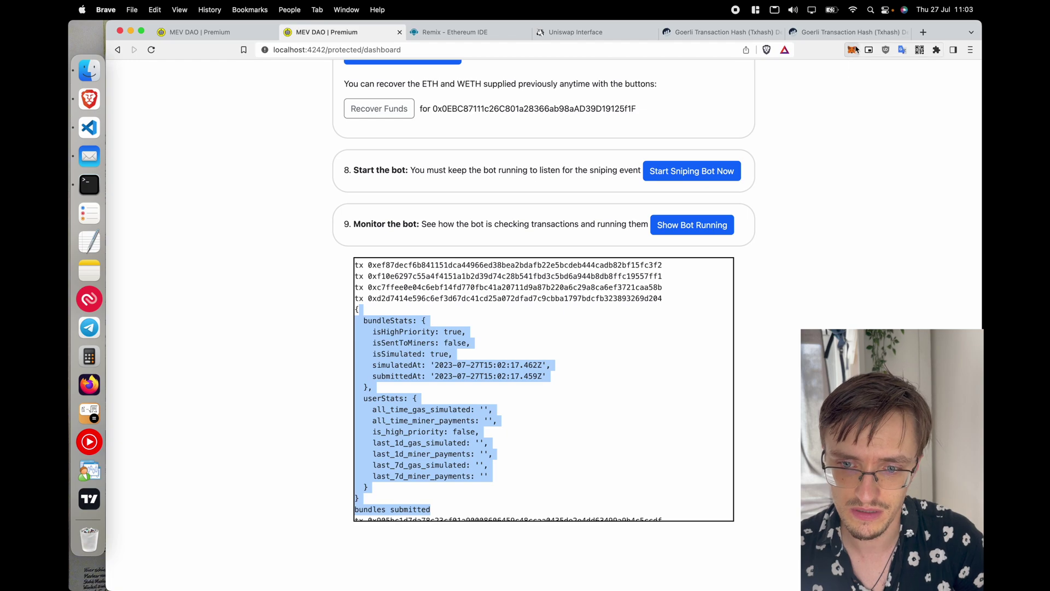
pyautogui.scroll(-10, 432, 333)
pyautogui.scroll(2, 431, 333)
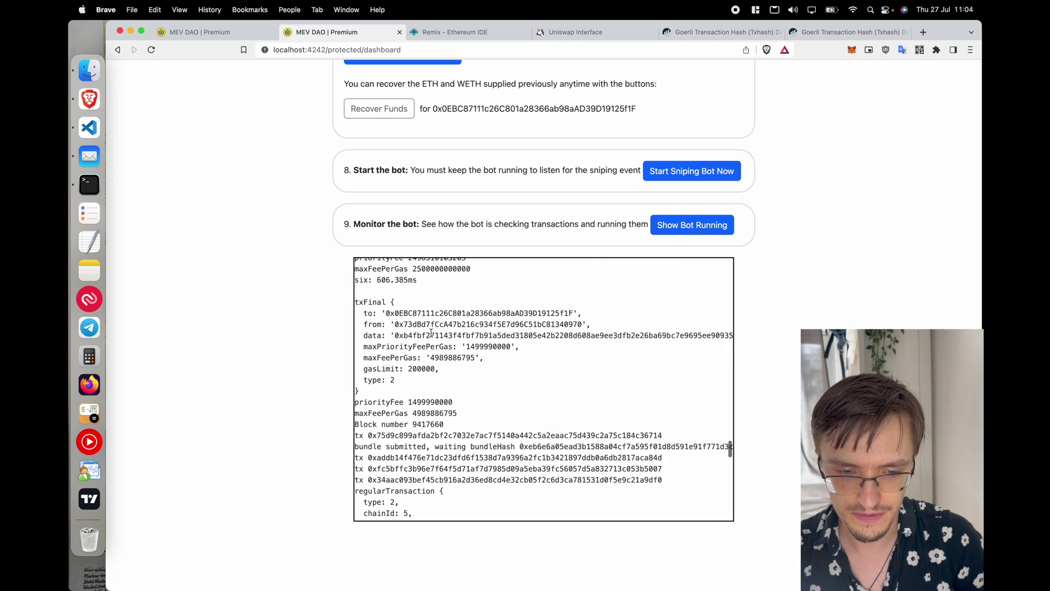
# Copy the bot's sending address from the log and look it up on Goerli Etherscan
pyautogui.doubleClick(427, 324)
pyautogui.press('cmd+c')
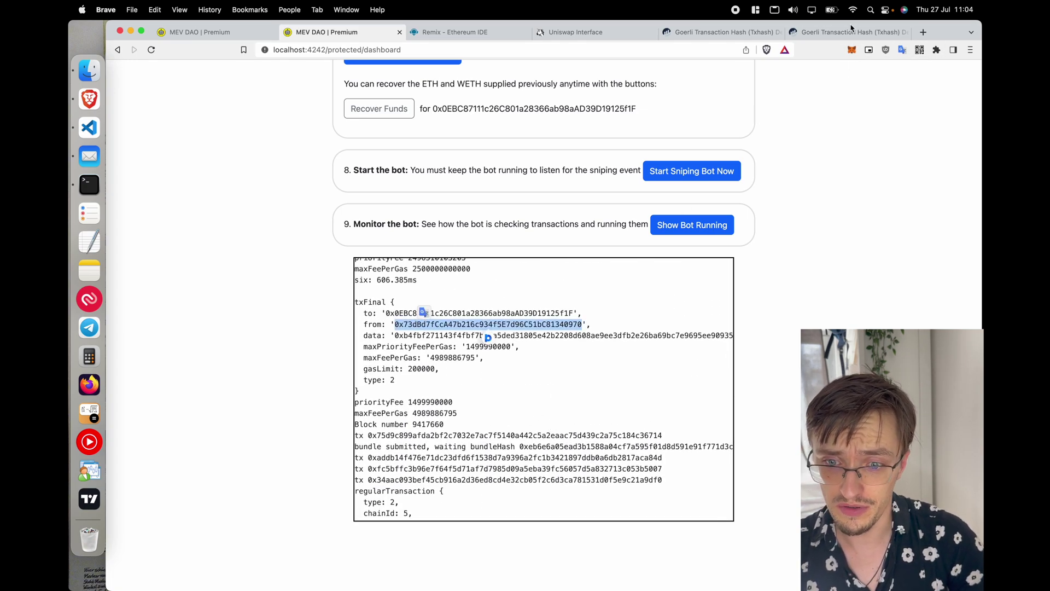
pyautogui.click(852, 31)
pyautogui.click(717, 73)
pyautogui.press('cmd+v')
pyautogui.press('Return')
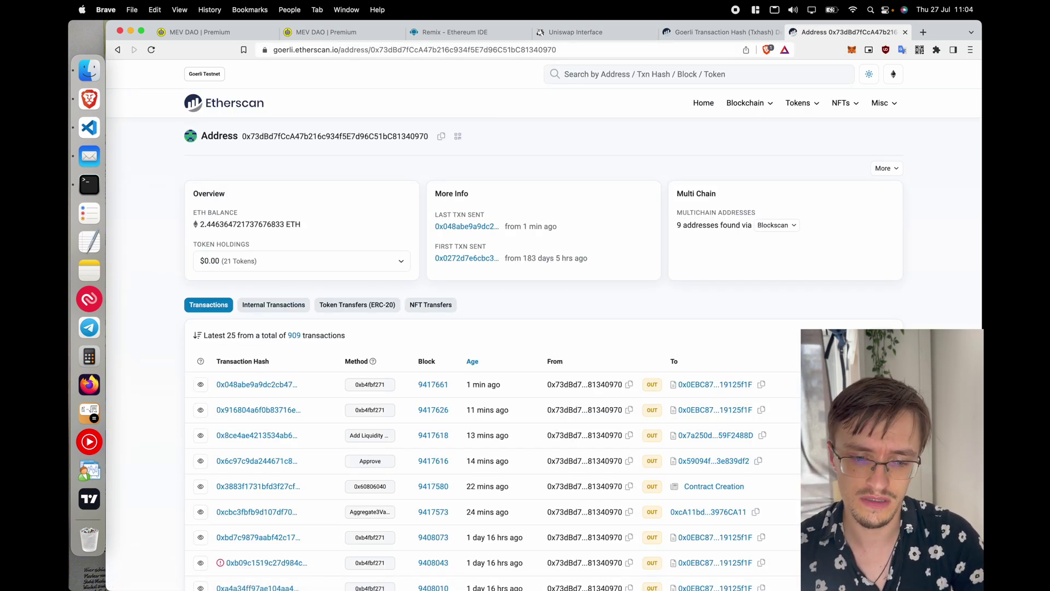
pyautogui.scroll(2, 479, 364)
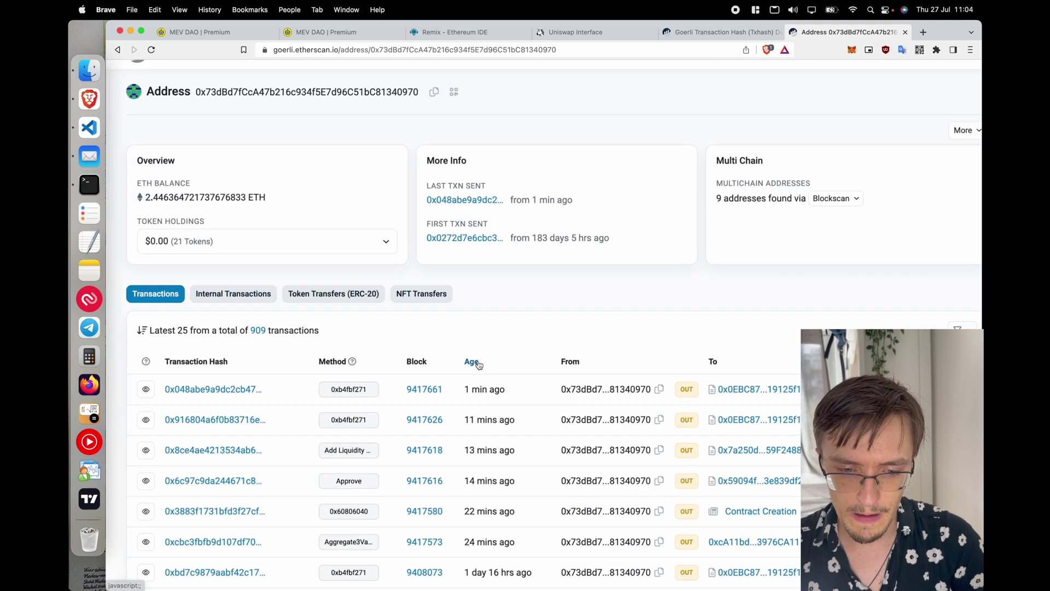
pyautogui.scroll(-2, 479, 363)
# Open the bot's latest 1 WETH swap in block 9417661, then the wallet's Add Liquidity ETH entry
pyautogui.click(270, 380)
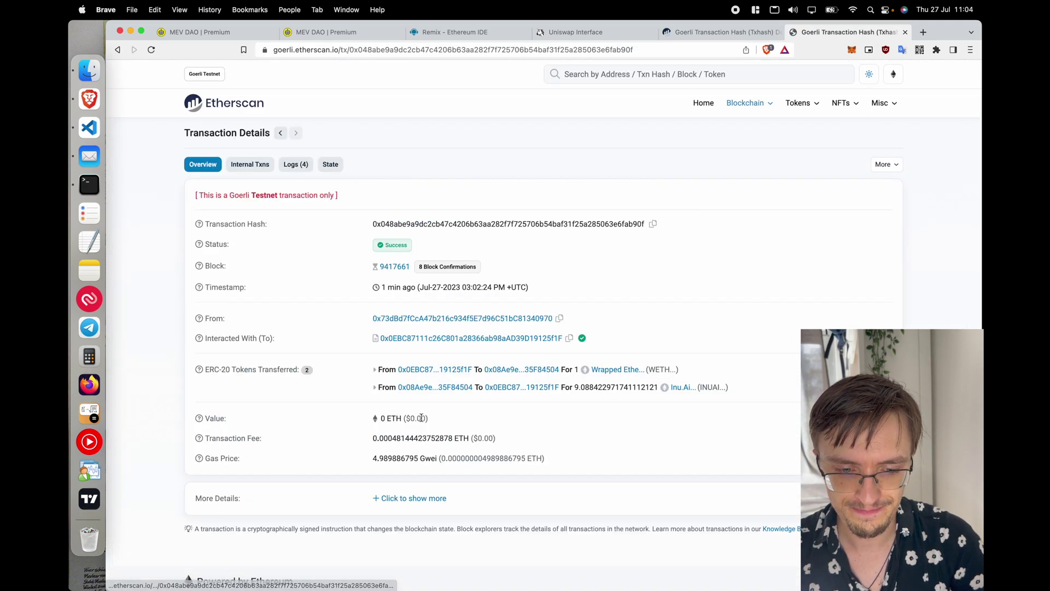
pyautogui.scroll(3, 681, 390)
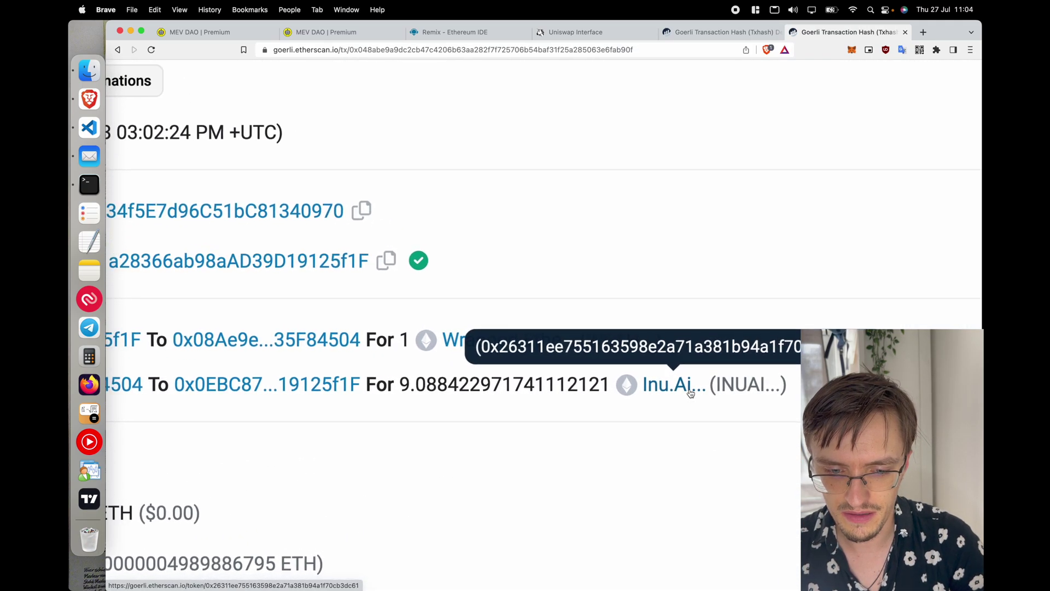
pyautogui.scroll(-3, 690, 392)
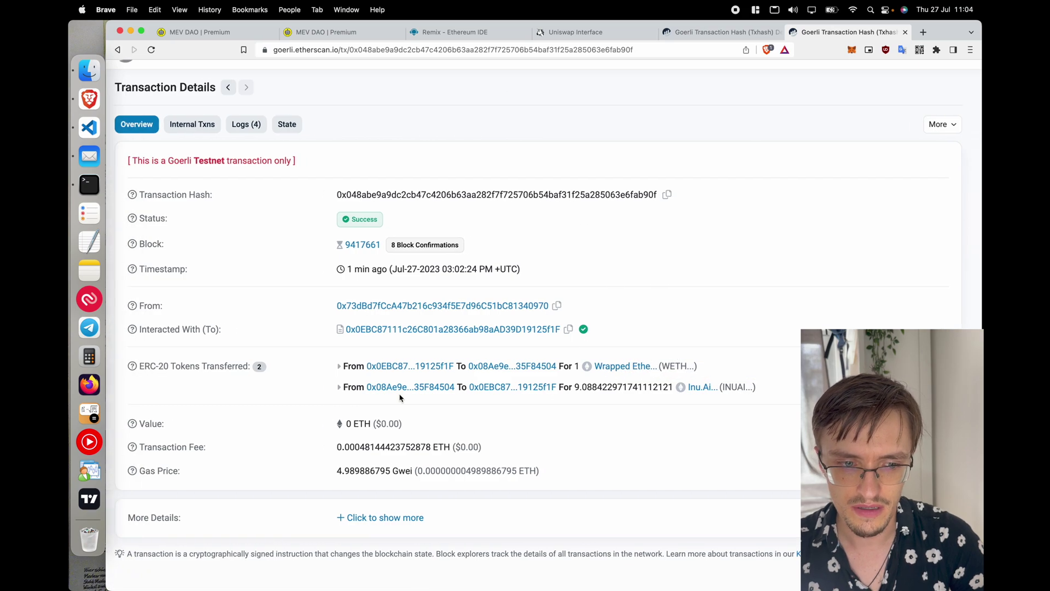
pyautogui.hscroll(-1, 399, 397)
pyautogui.scroll(-3, 400, 398)
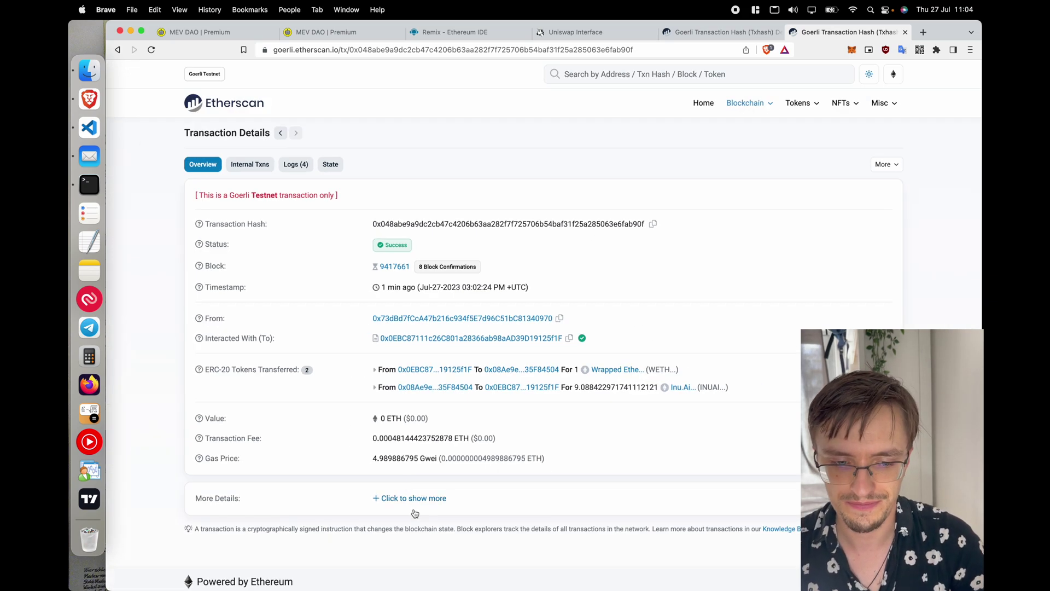
pyautogui.click(856, 51)
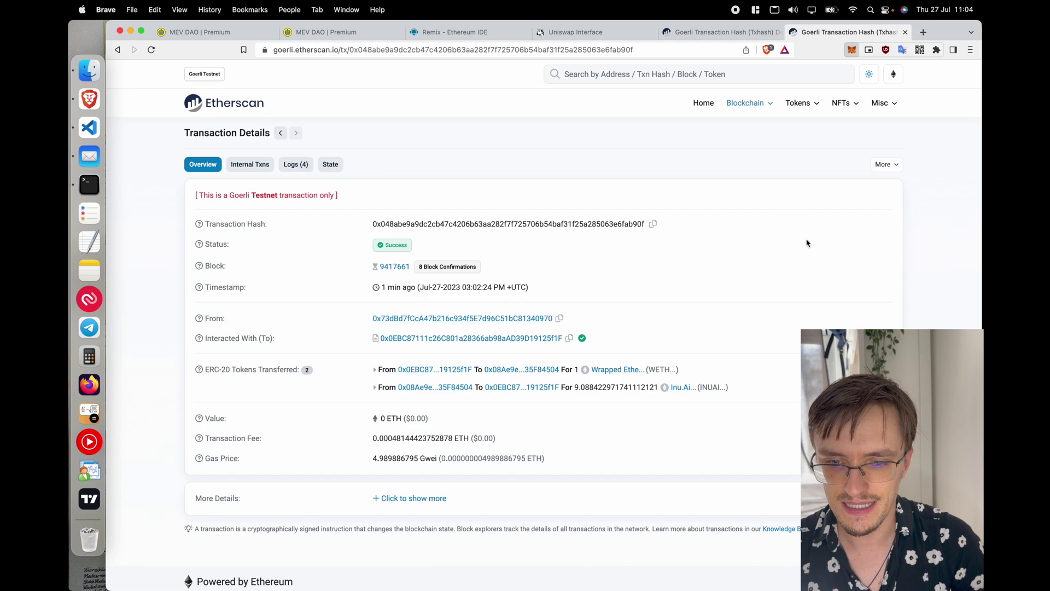
pyautogui.click(776, 246)
# View the Add Liquidity ETH transaction on Etherscan and compare it with the snipe: both are in block 9417661
pyautogui.click(797, 123)
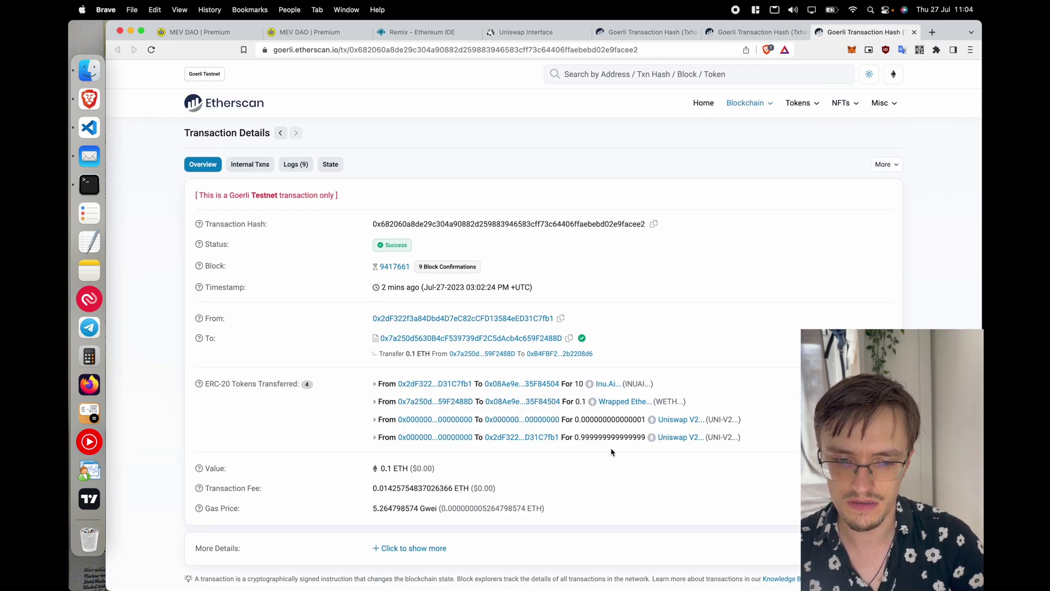
pyautogui.scroll(-1, 614, 450)
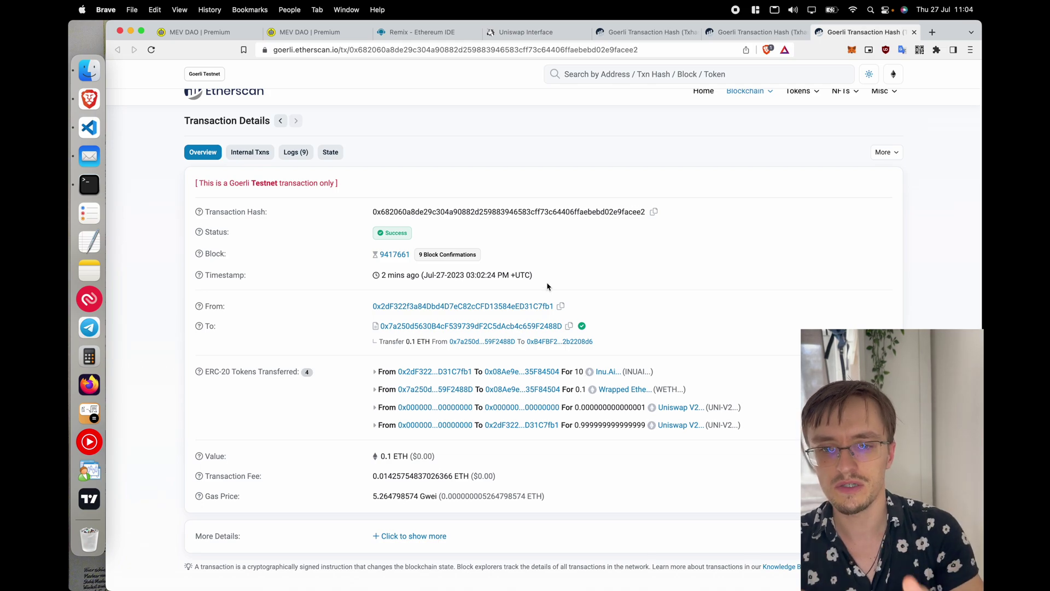
pyautogui.click(762, 39)
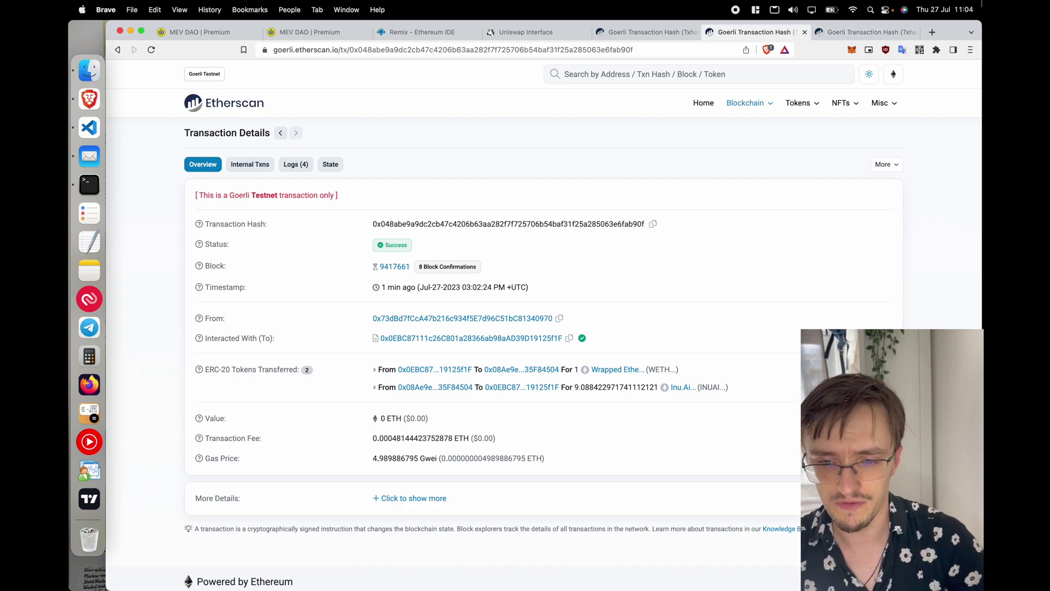
pyautogui.scroll(3, 338, 245)
pyautogui.scroll(1, 339, 247)
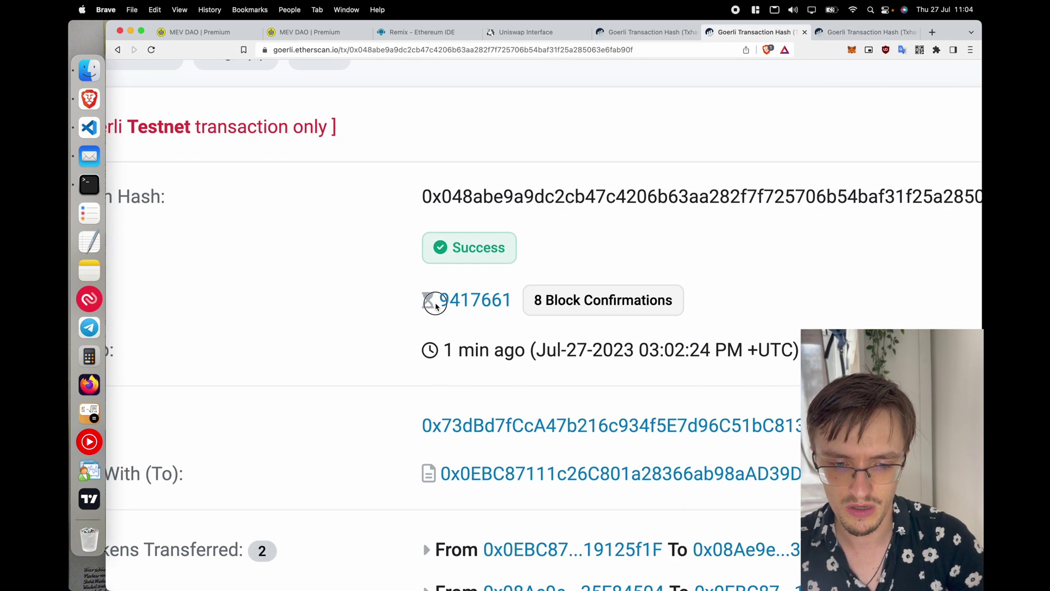
pyautogui.moveTo(431, 301); pyautogui.dragTo(514, 301)
pyautogui.click(864, 35)
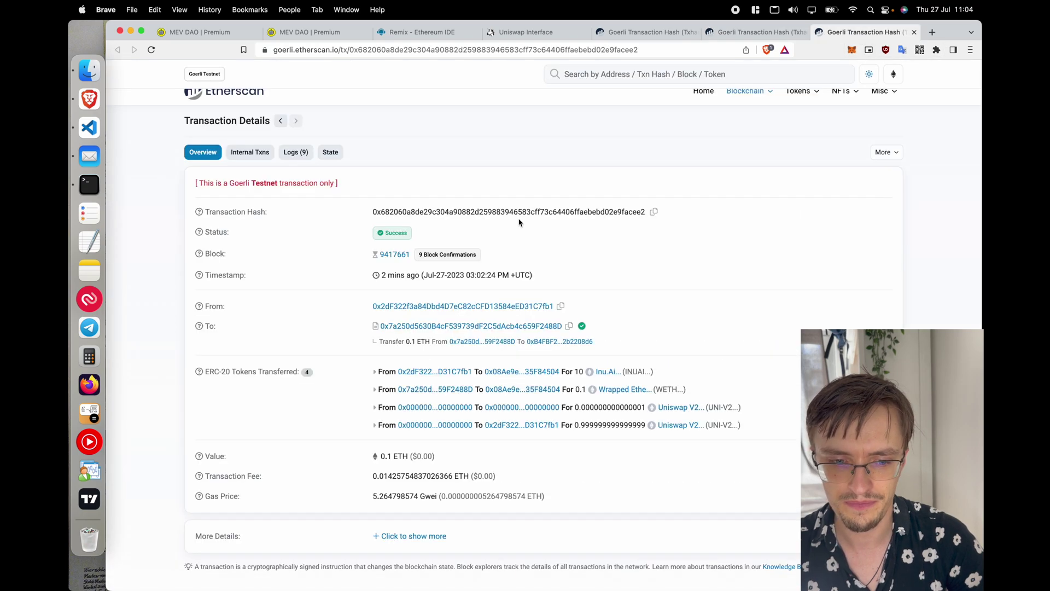
pyautogui.moveTo(414, 255); pyautogui.dragTo(378, 255)
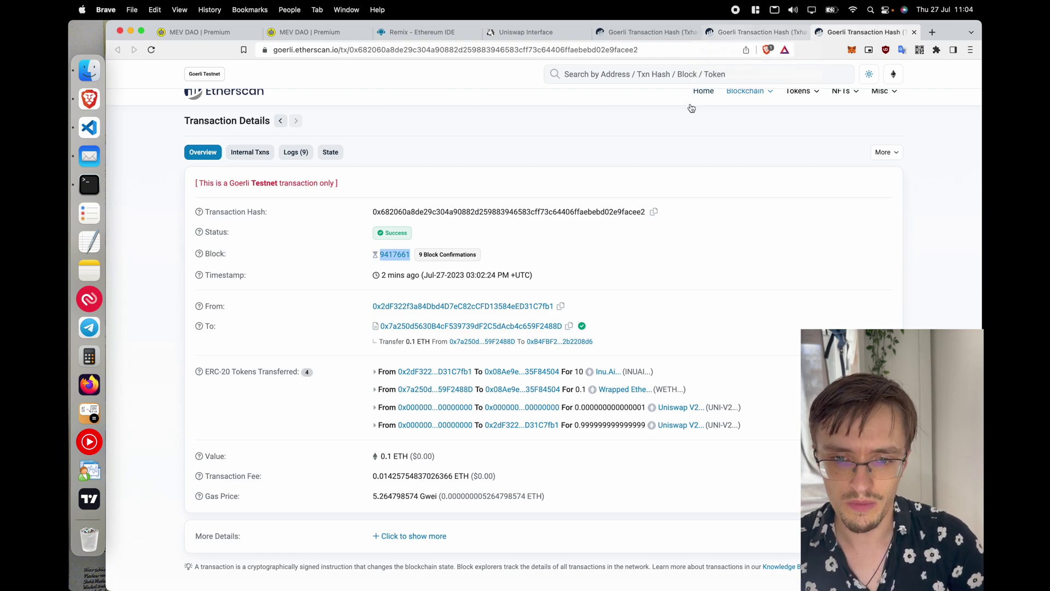
pyautogui.scroll(-3, 656, 293)
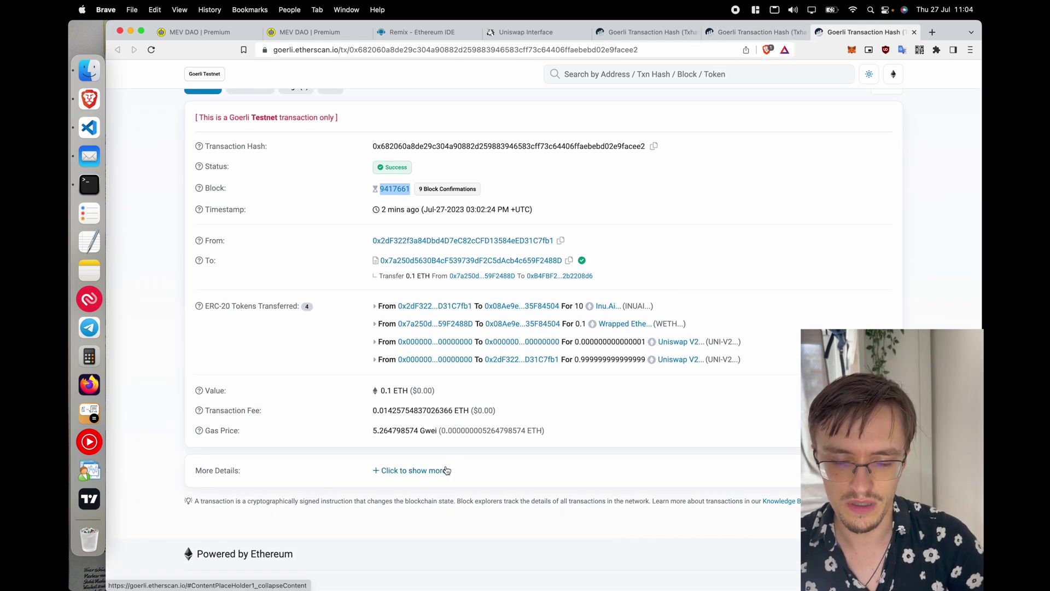
# Expand the add-liquidity transaction's details to show the addLiquidityETH input data and Position In Block 19
pyautogui.click(447, 471)
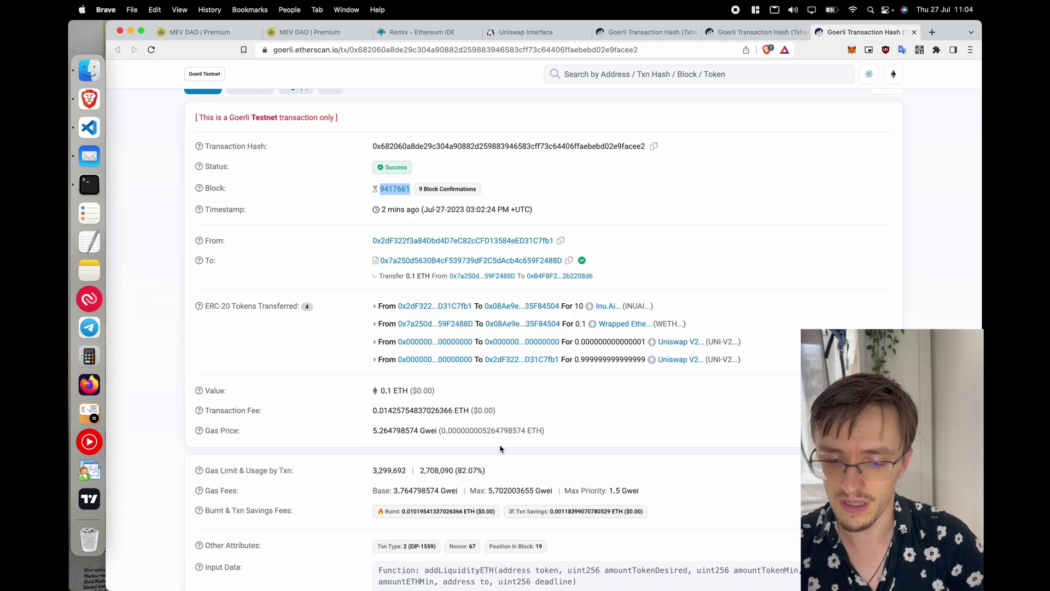
pyautogui.scroll(-2, 500, 448)
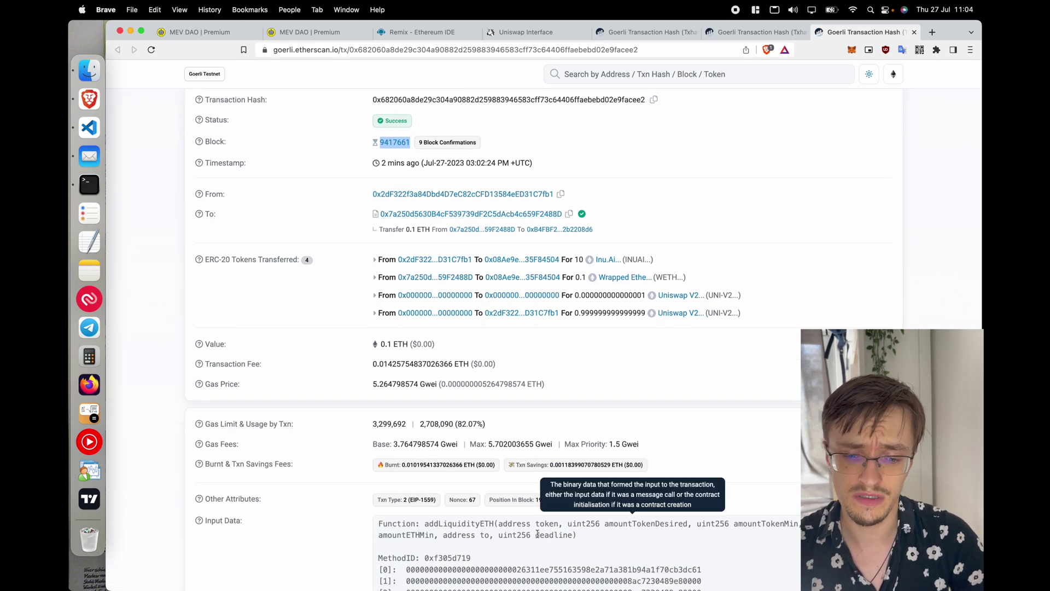
pyautogui.scroll(5, 563, 495)
pyautogui.moveTo(413, 513); pyautogui.dragTo(569, 512)
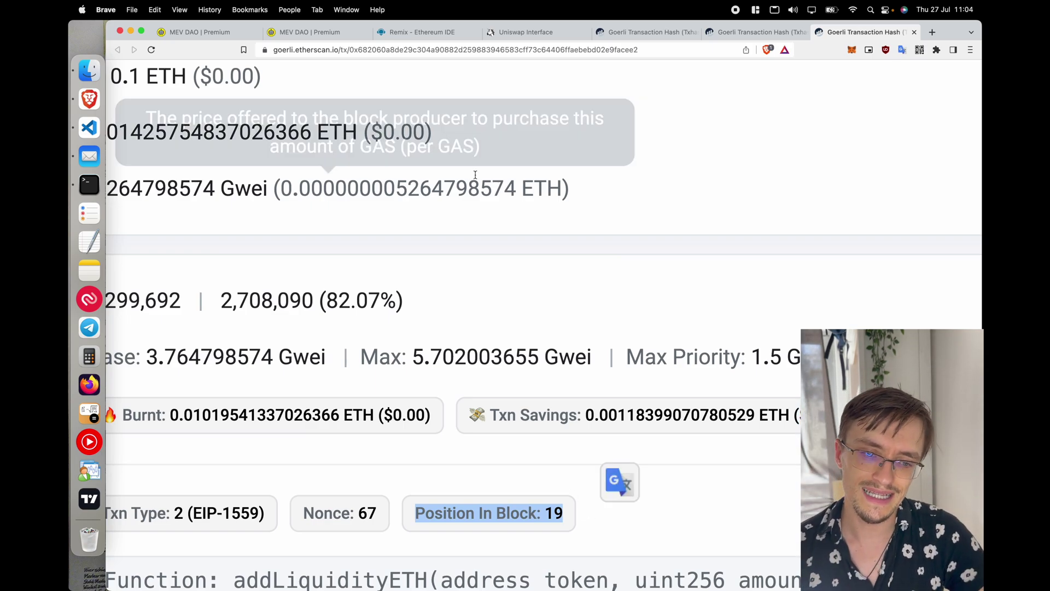
pyautogui.scroll(-5, 471, 175)
pyautogui.scroll(-2, 420, 470)
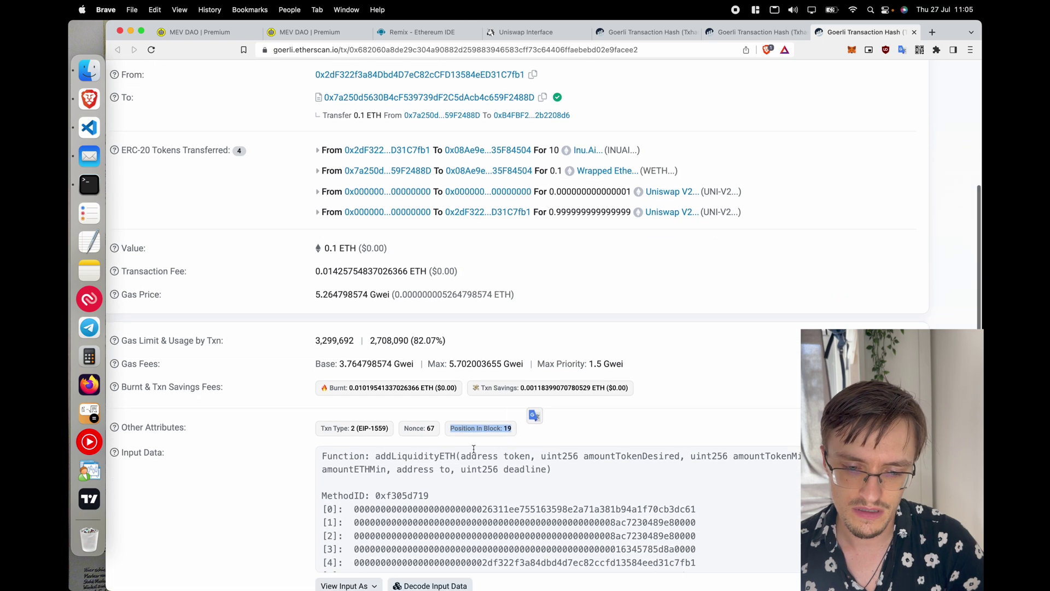
pyautogui.doubleClick(420, 457)
pyautogui.click(444, 455)
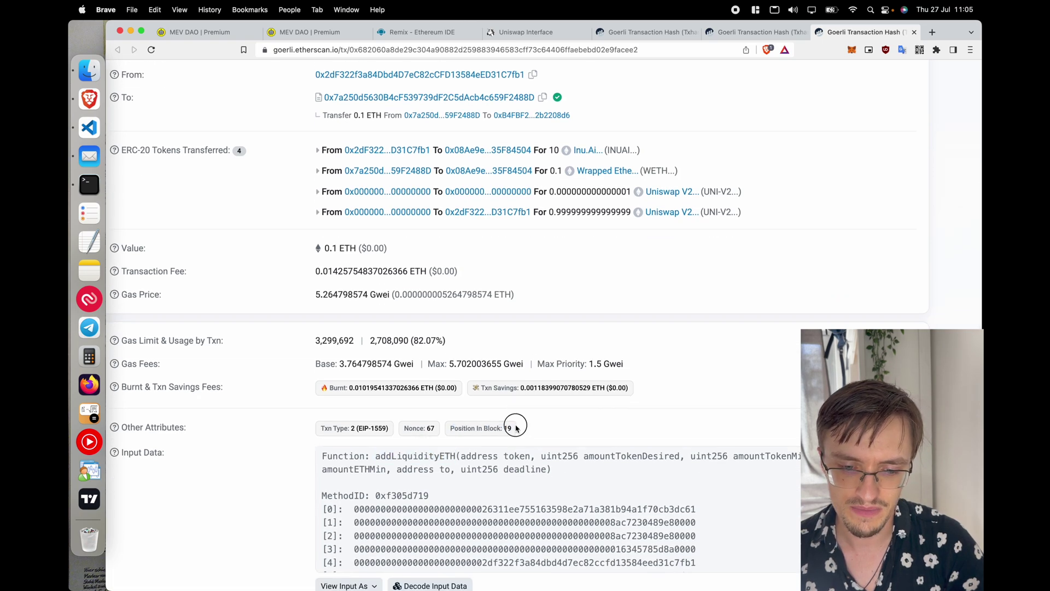
pyautogui.tripleClick(508, 425)
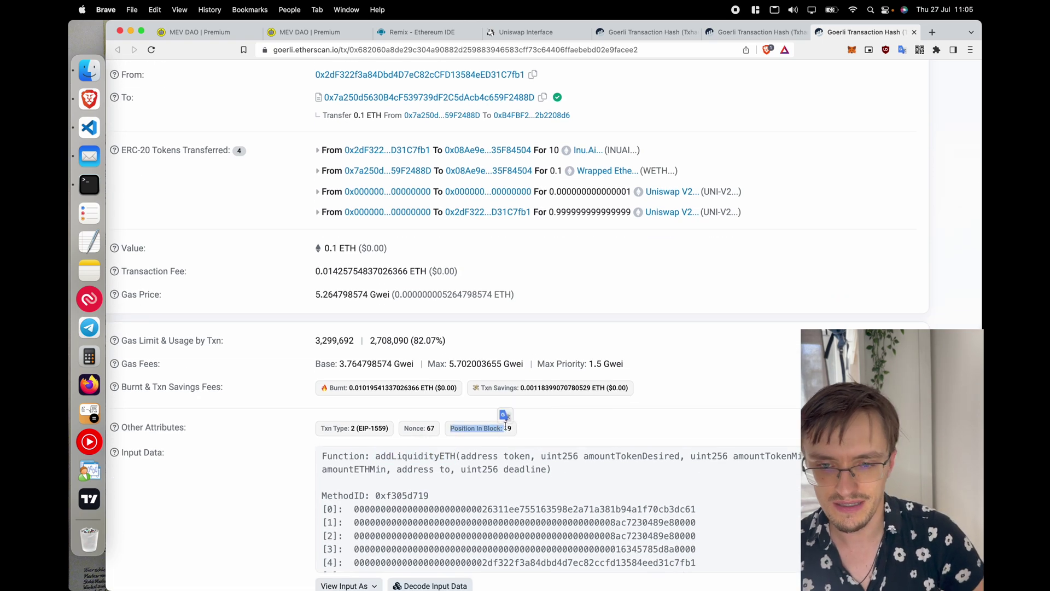
pyautogui.click(755, 31)
# Confirm the snipe's Position In Block 29, reset the page zoom, and close the Etherscan tabs
pyautogui.scroll(-5, 692, 217)
pyautogui.press('super+0')
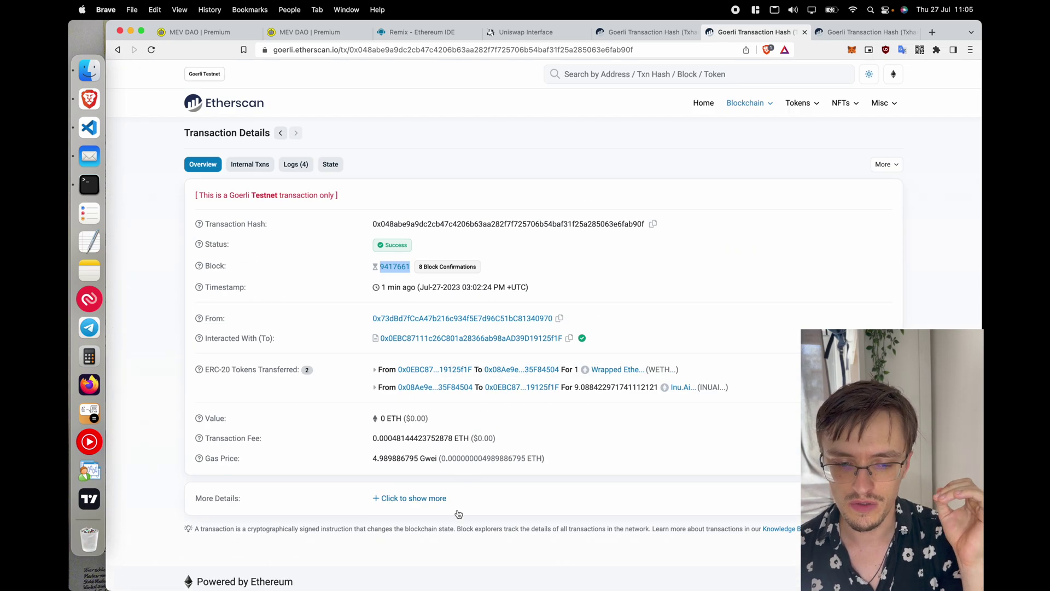
pyautogui.scroll(-2, 457, 492)
pyautogui.scroll(5, 547, 418)
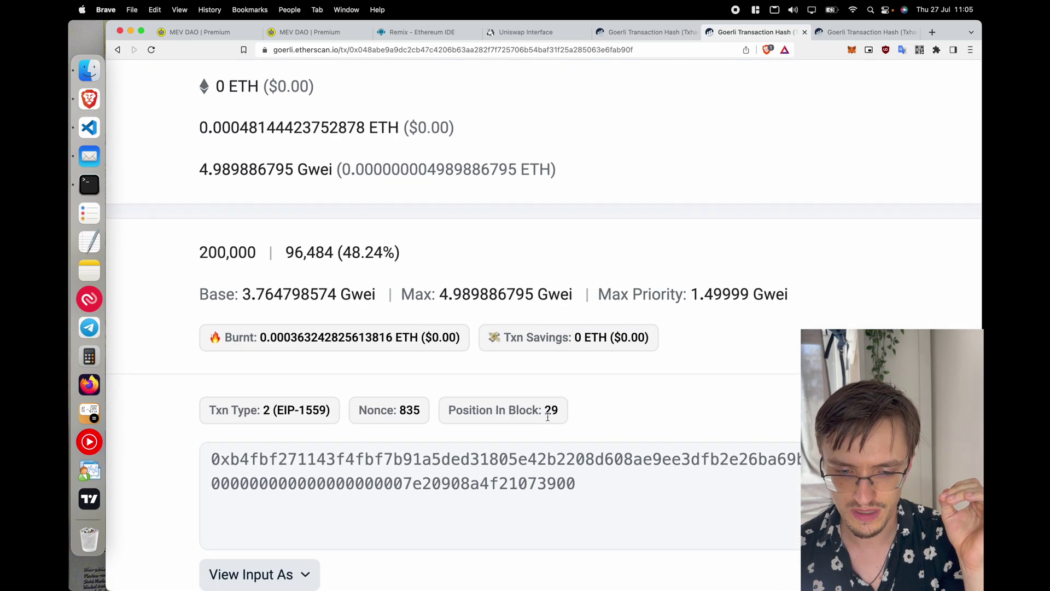
pyautogui.moveTo(545, 410); pyautogui.dragTo(573, 419)
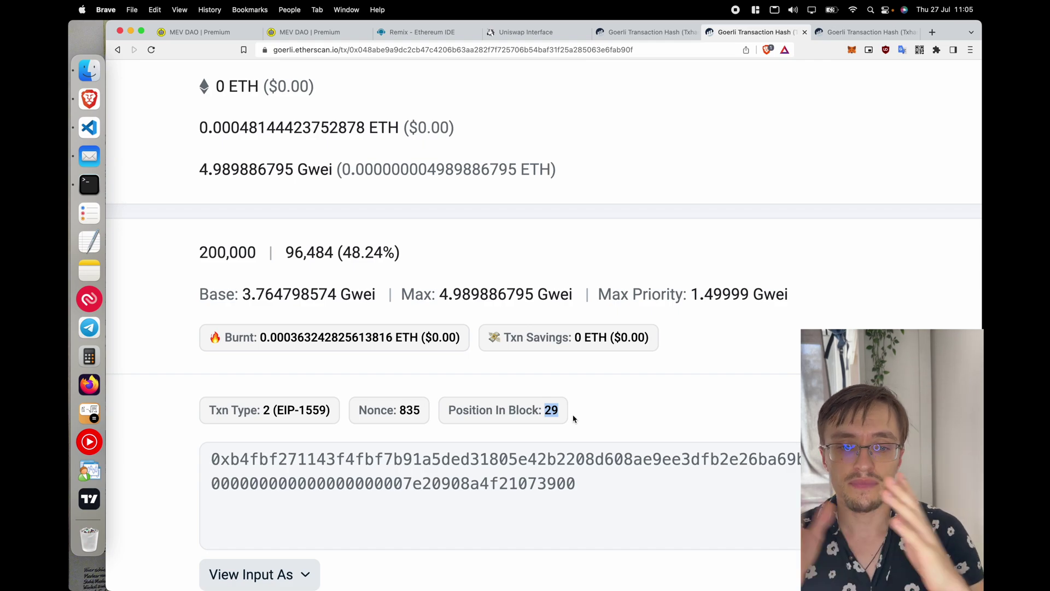
pyautogui.press('super+0')
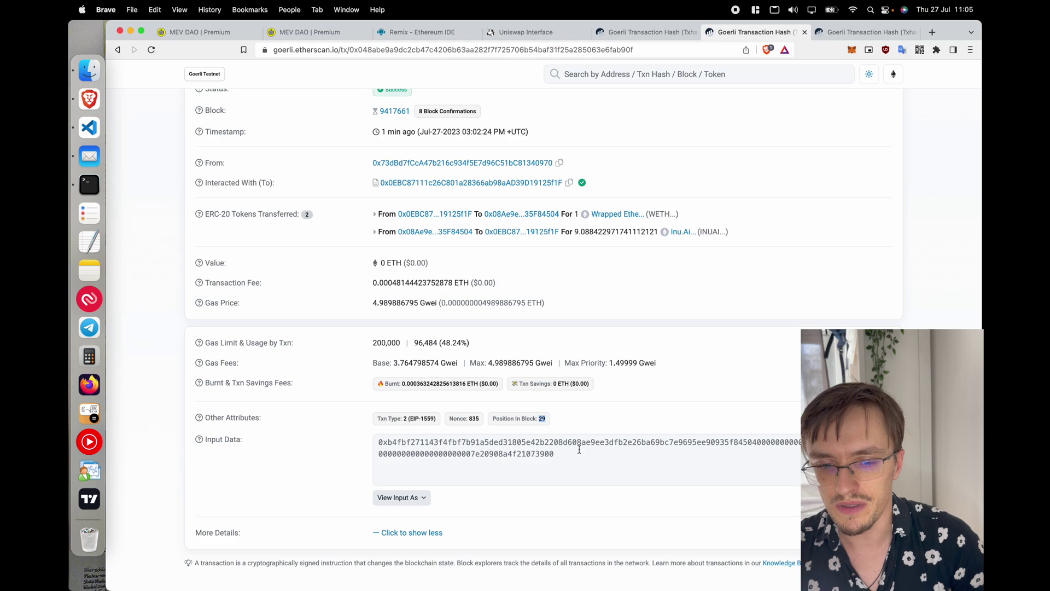
pyautogui.press('super+w')
pyautogui.press('super+w')
pyautogui.press('super+w')
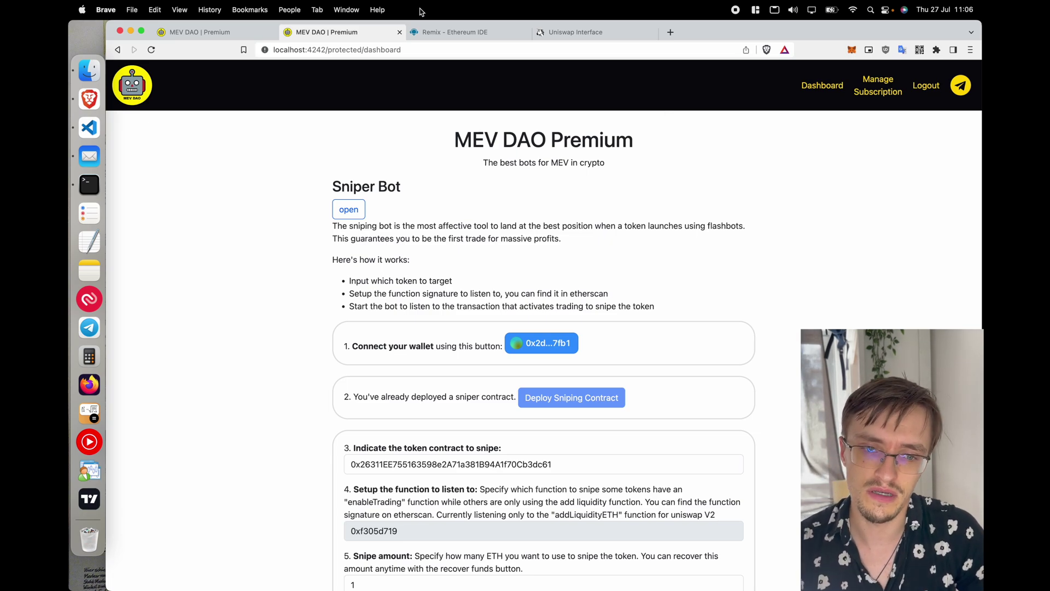
# Deploy a new InuAI contract from Token.sol in Remix and confirm it in MetaMask
pyautogui.click(438, 34)
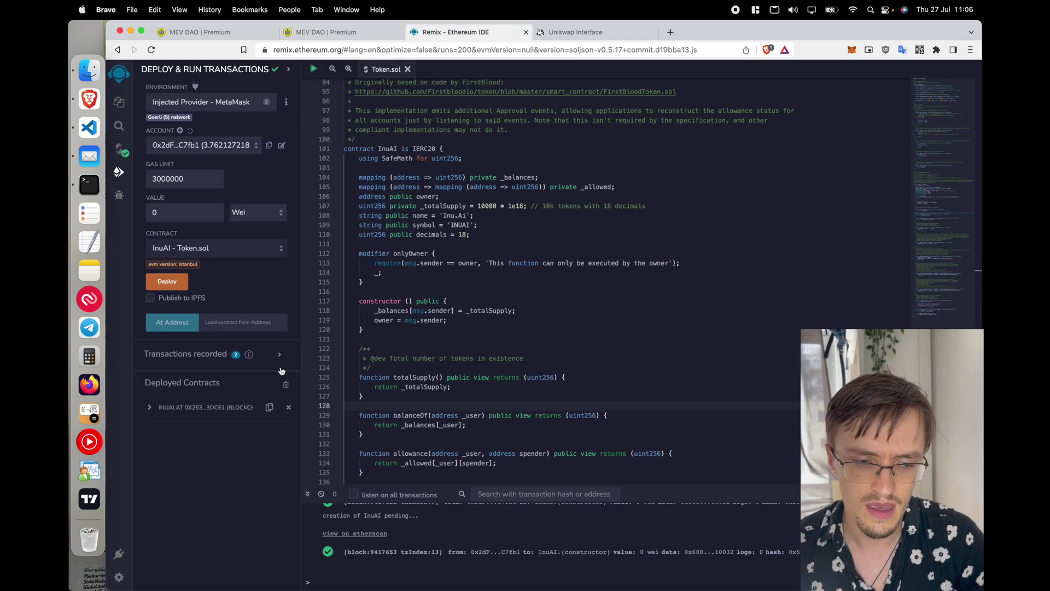
pyautogui.click(181, 282)
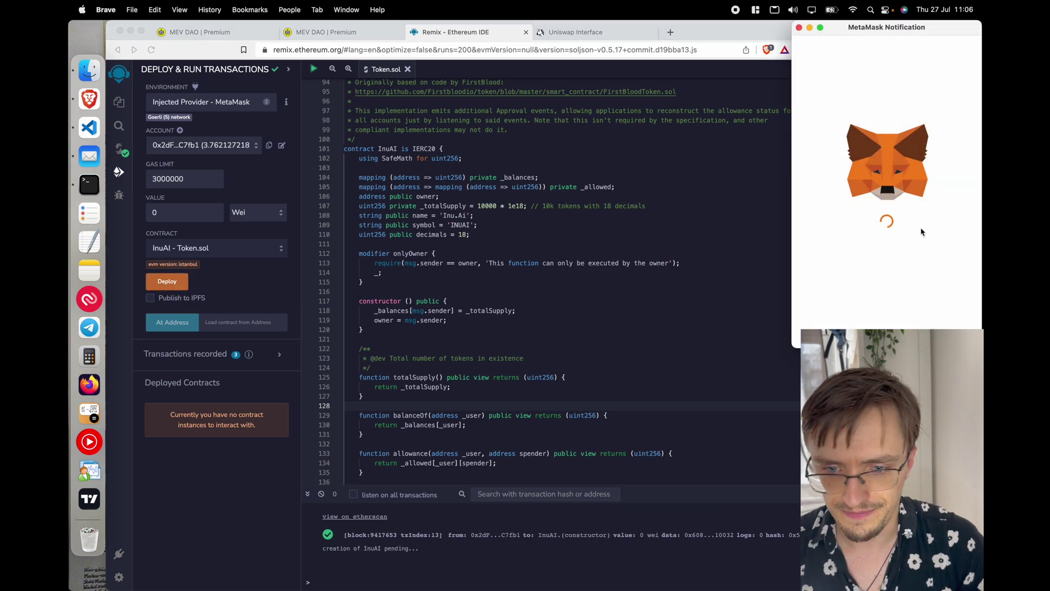
pyautogui.scroll(-3, 930, 247)
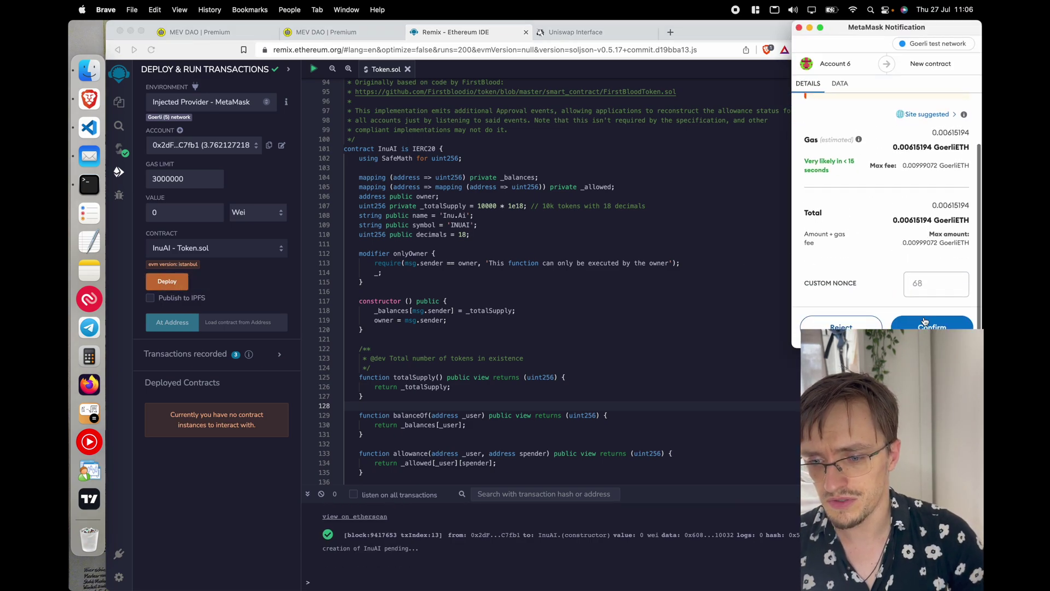
pyautogui.click(930, 324)
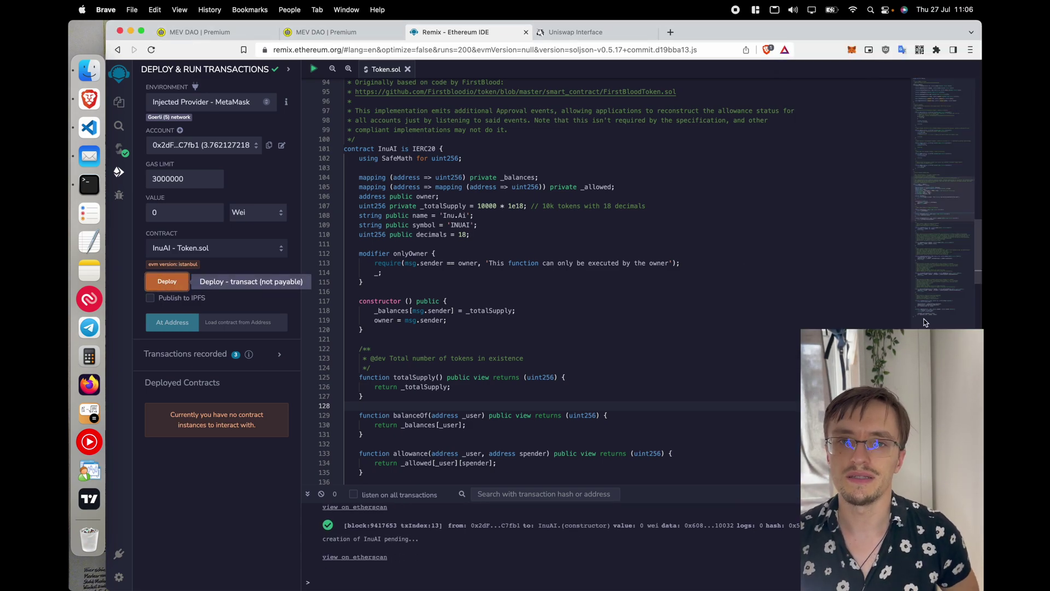